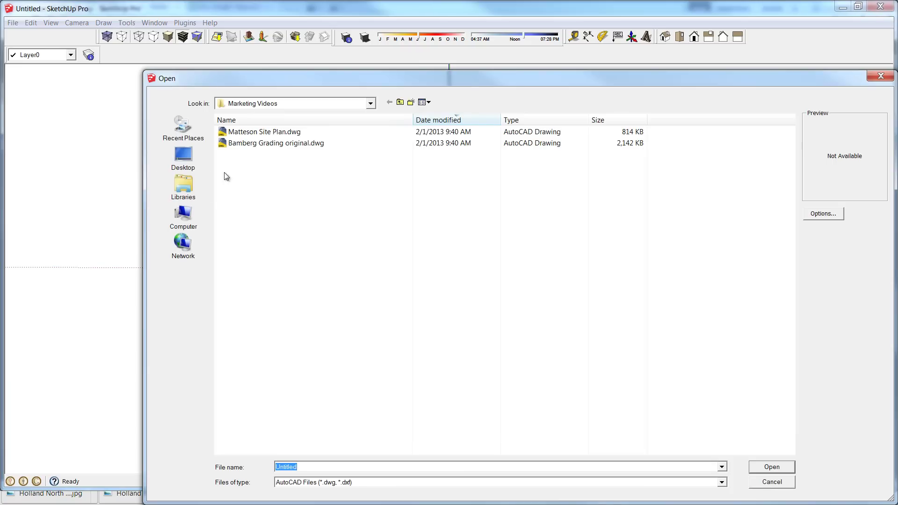
Set the import file type to JPEG Image (*.jpg) and browse to the temp folder on the Desktop
left_click(181, 169)
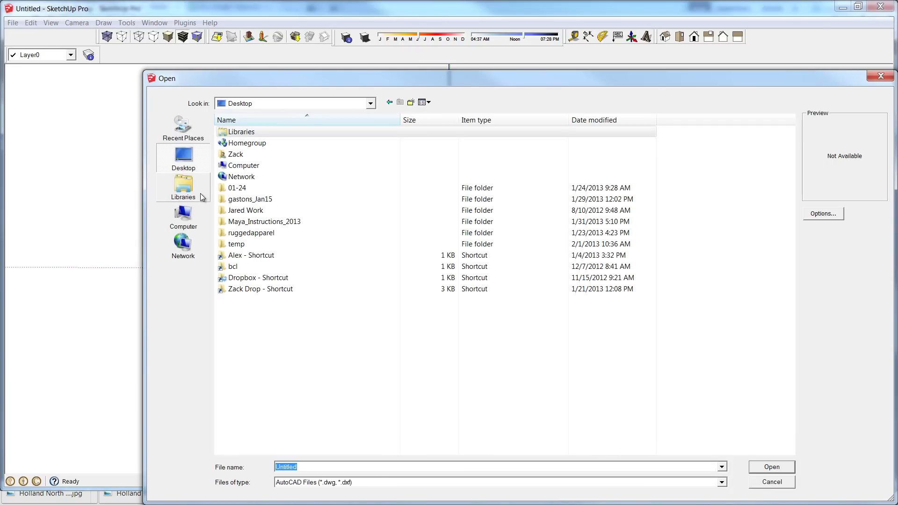
left_click(323, 483)
left_click(321, 55)
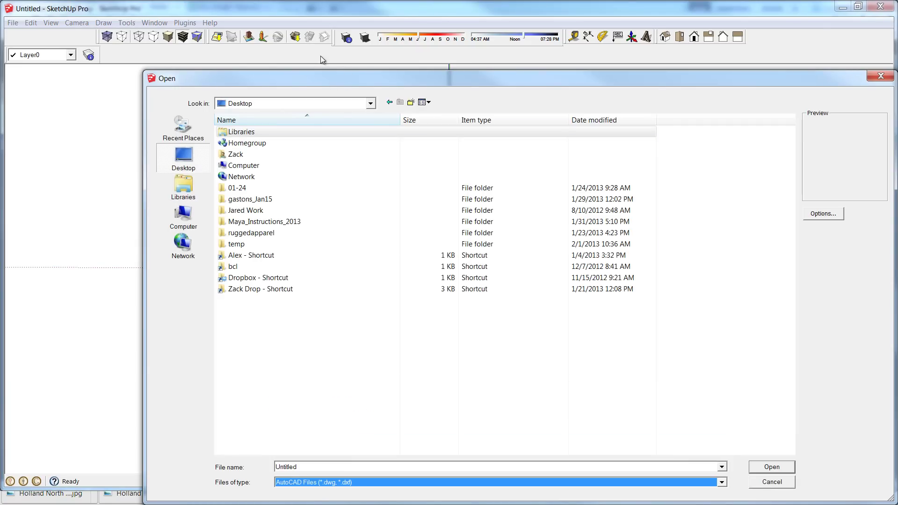
left_click_drag(431, 74, 412, 57)
left_click_drag(885, 496, 610, 333)
left_click(405, 315)
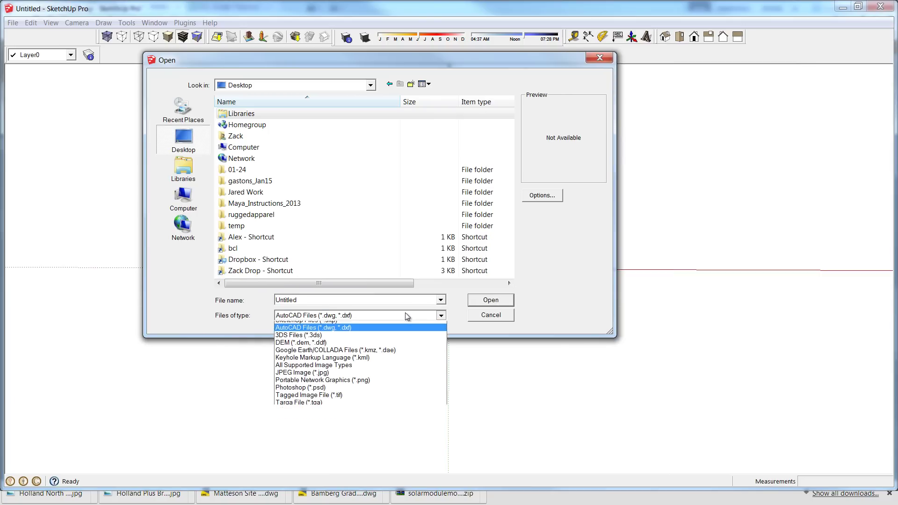
left_click(348, 372)
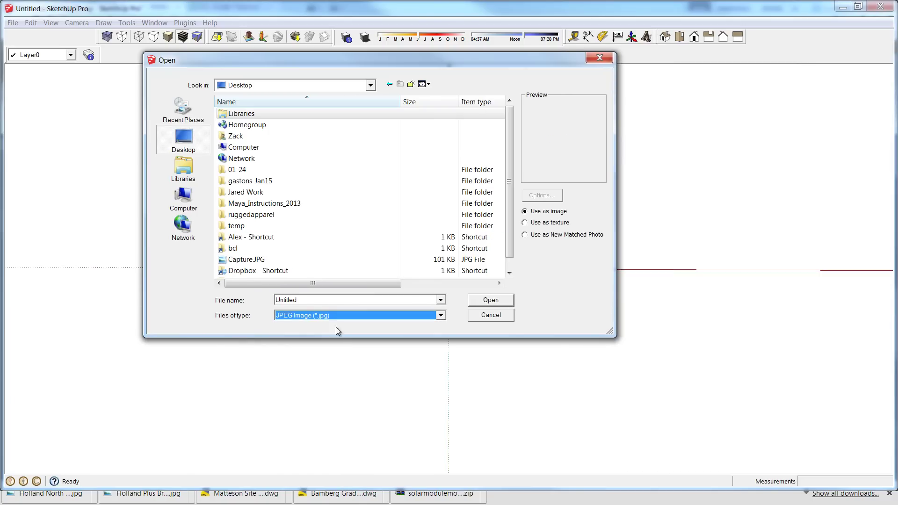
double_click(295, 225)
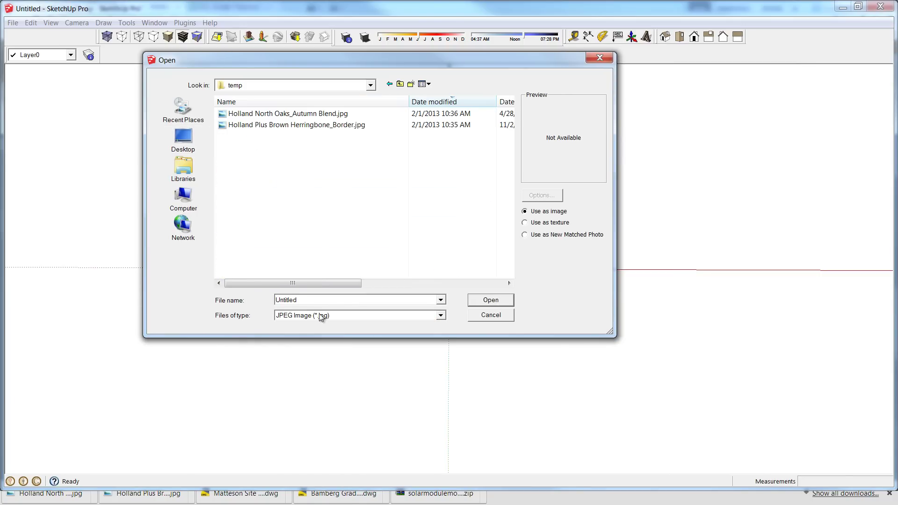
left_click_drag(463, 69, 476, 75)
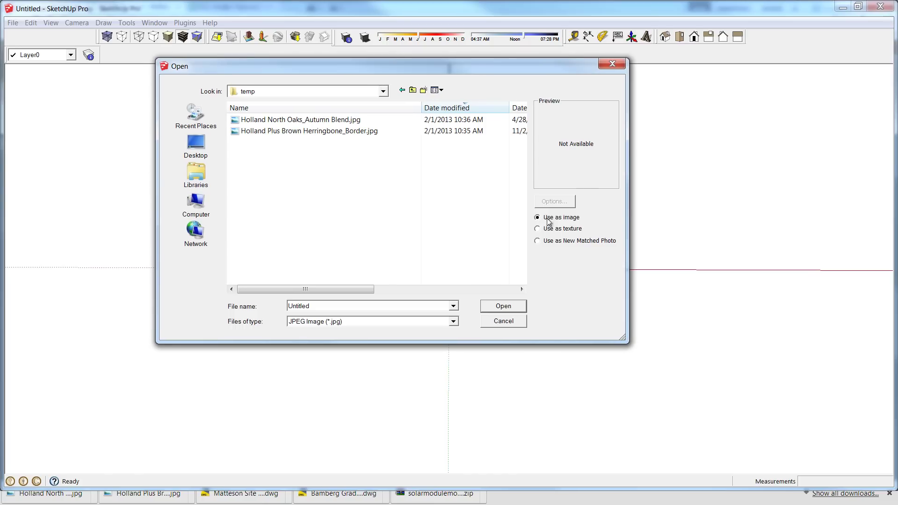
Import Holland North Oaks_Autumn Blend.jpg as an image, about 10' 2" high, beside the green axis
left_click(290, 129)
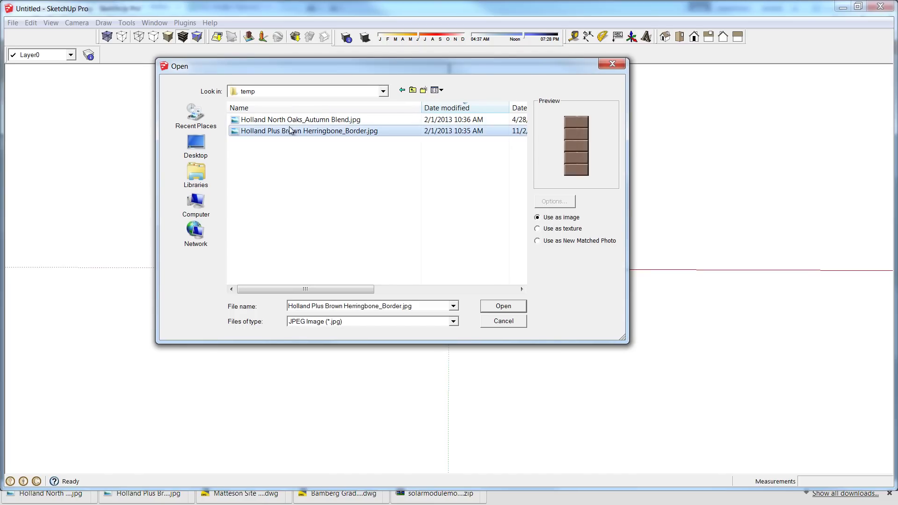
left_click(298, 123)
double_click(321, 123)
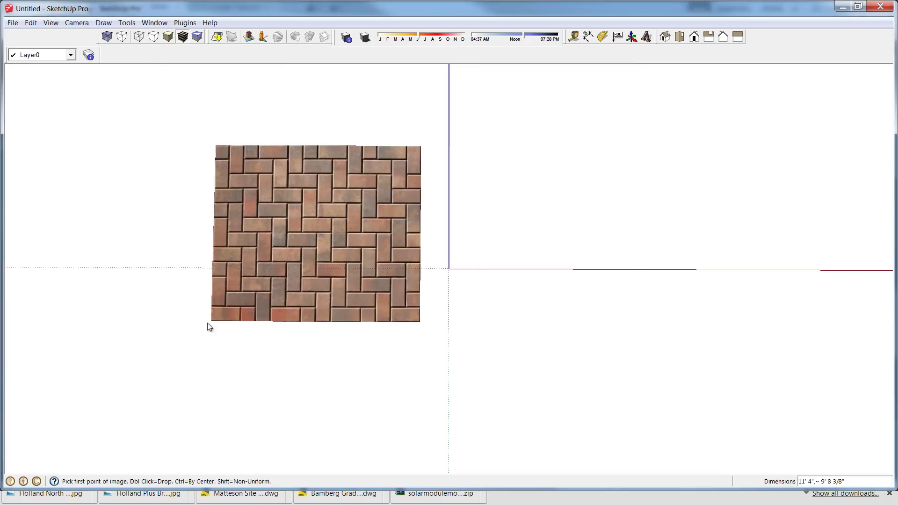
left_click(186, 362)
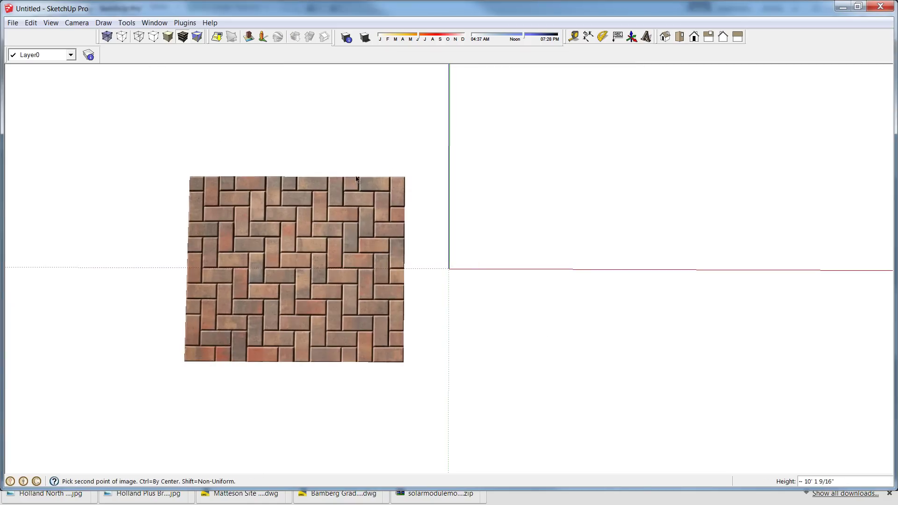
left_click(355, 177)
Import Holland Plus Brown Herringbone_Border.jpg as an image about 4' wide, on the other side of the green axis from the herringbone image
left_click(11, 23)
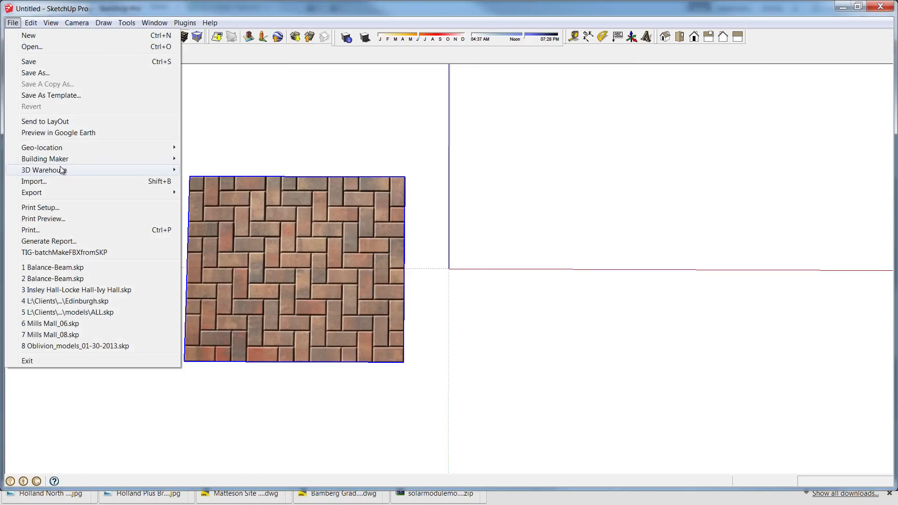
left_click(56, 181)
left_click(281, 131)
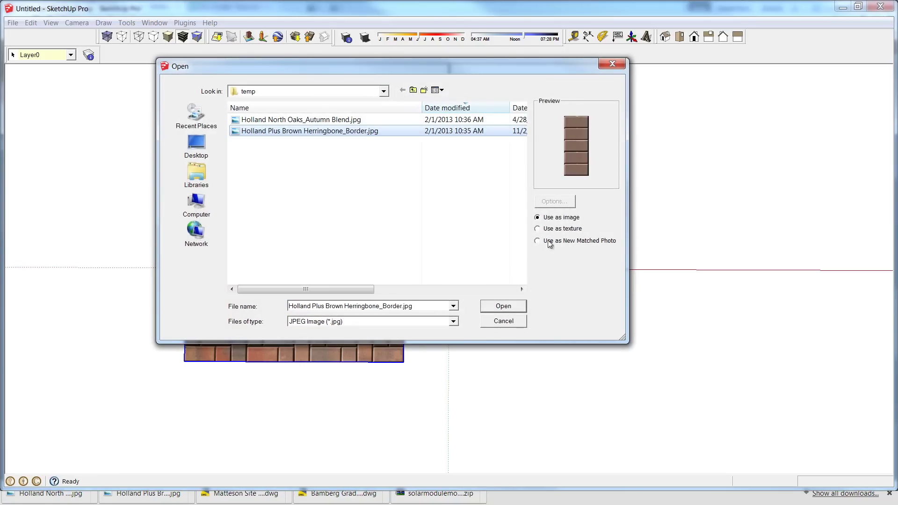
left_click(515, 307)
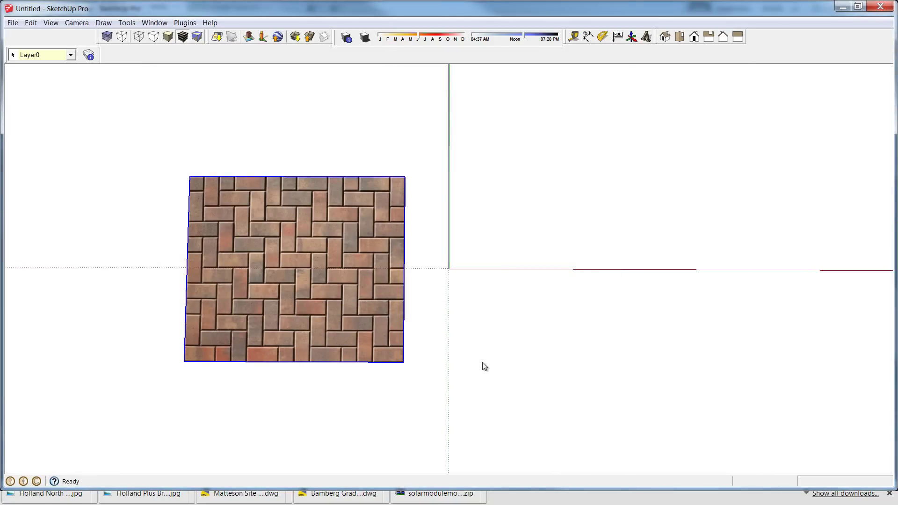
left_click(473, 365)
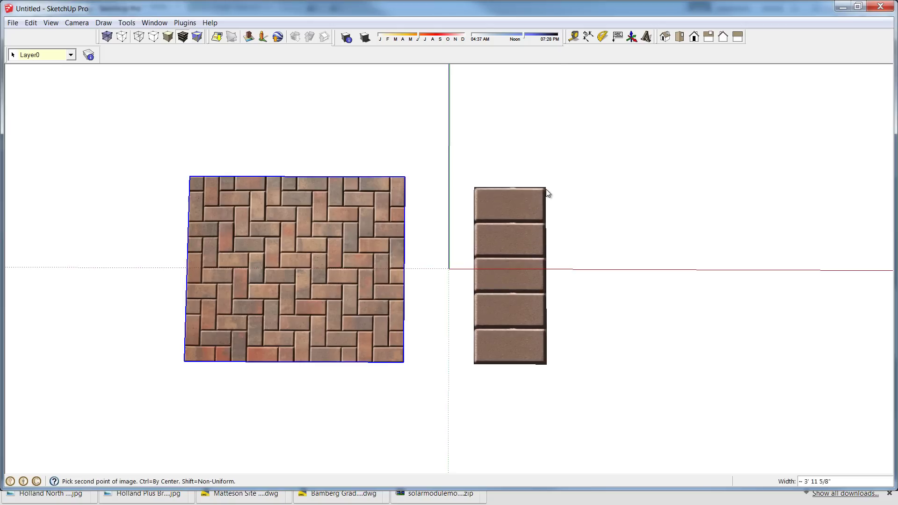
left_click(546, 187)
Draw two rectangles in front of the placed images, one below the herringbone image and one below the border image
left_click(316, 198)
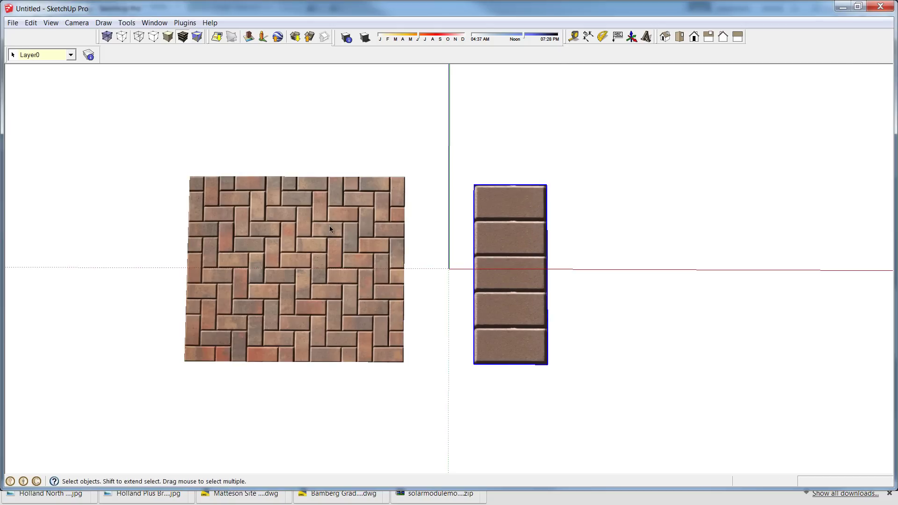
mouse_move(376, 267)
middle_mouse_down()
mouse_move(391, 255)
mouse_move(388, 262)
middle_mouse_up()
key("r")
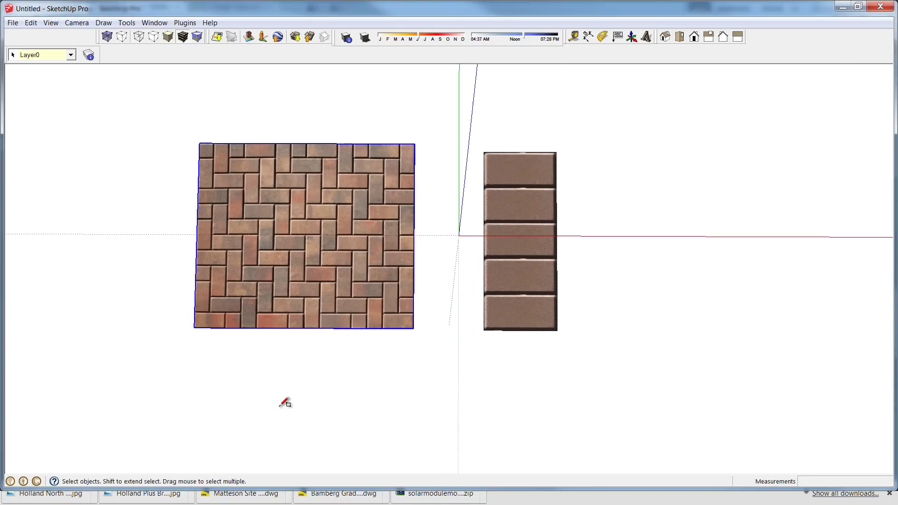
left_click(224, 365)
left_click(413, 465)
left_click(483, 357)
middle_click_drag(647, 417, 556, 364, "shift")
left_click(573, 405)
middle_click_drag(460, 363, 487, 397, "shift")
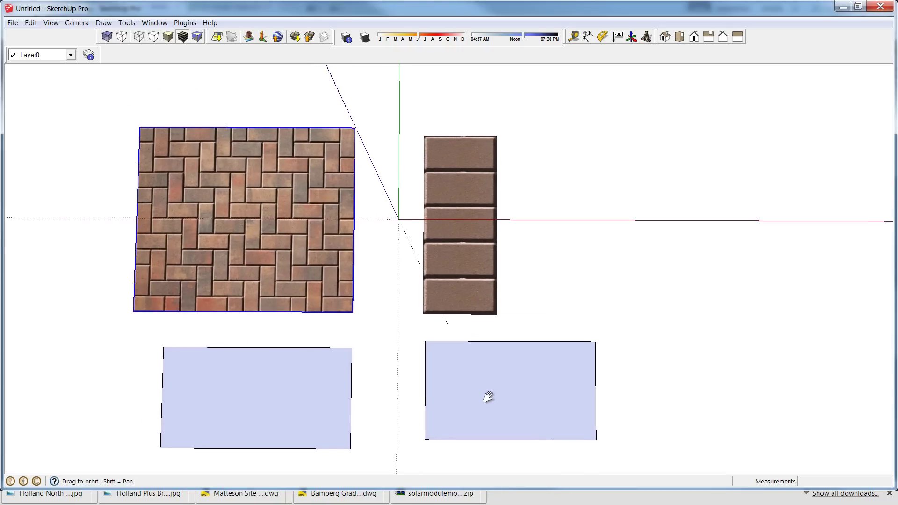
Import Holland North Oaks_Autumn Blend.jpg as a texture and apply it to the rectangle below the herringbone image
left_click(13, 23)
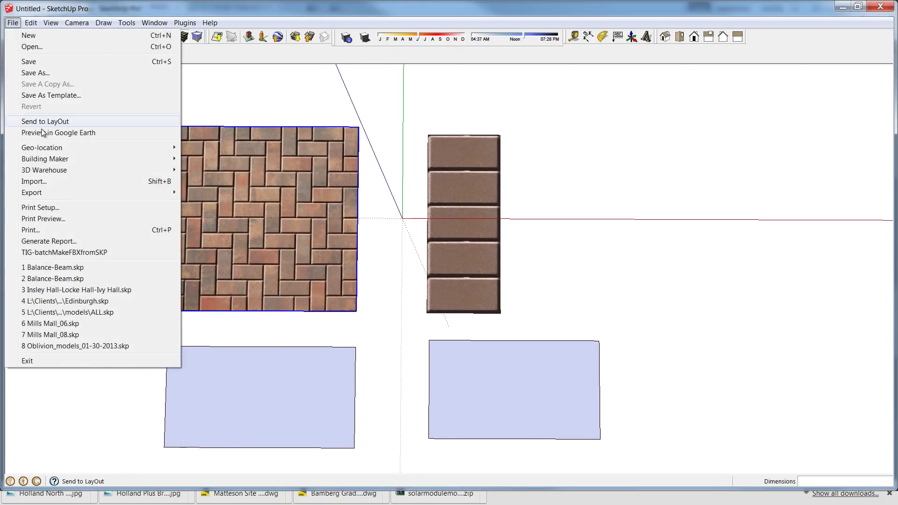
left_click(40, 183)
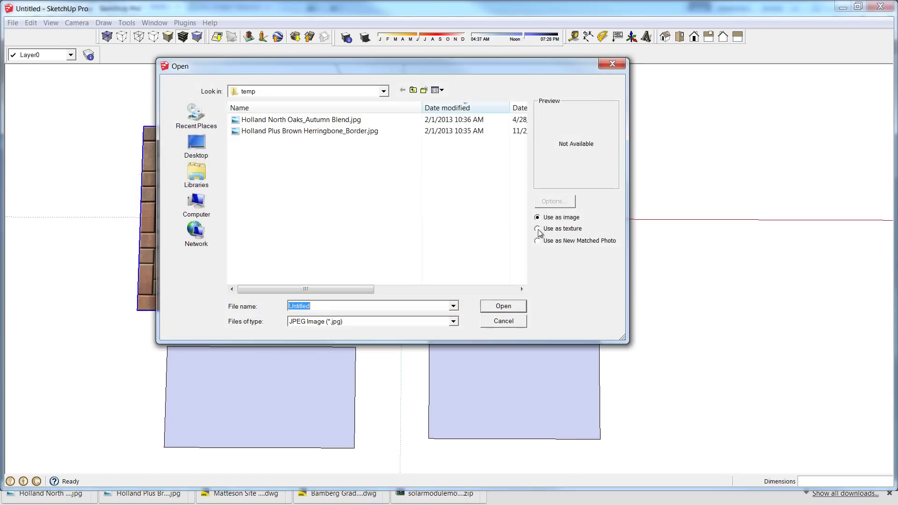
left_click(273, 120)
left_click(497, 308)
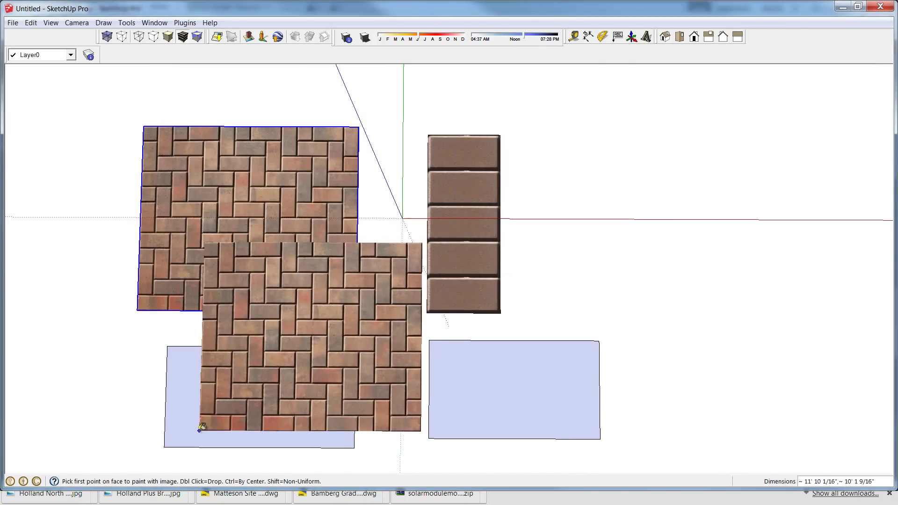
left_click(199, 431)
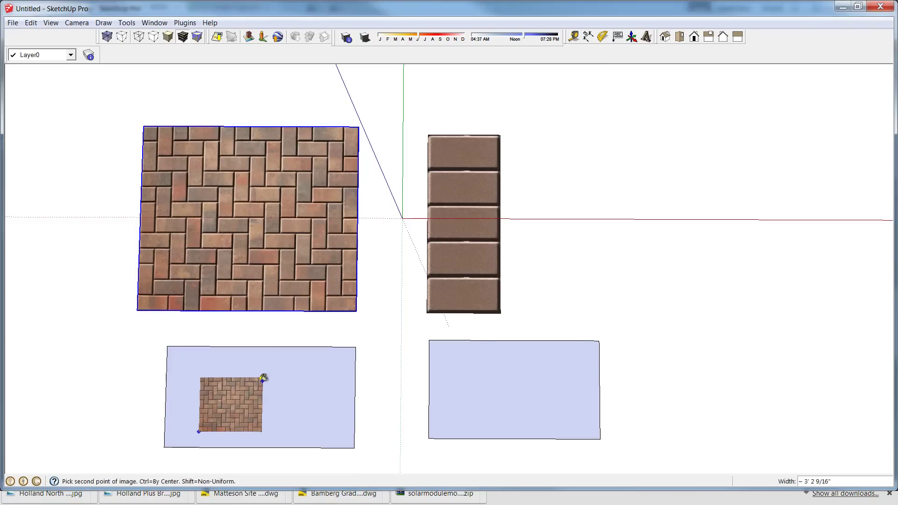
left_click(280, 366)
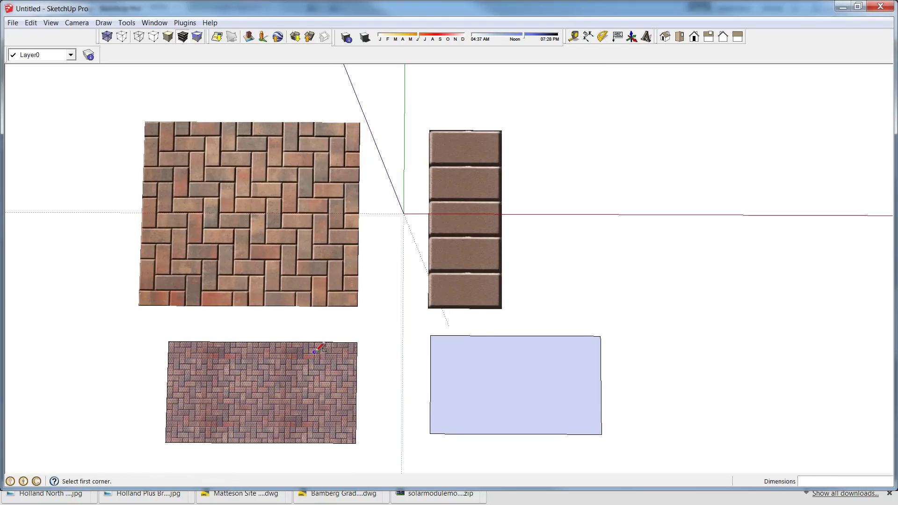
Import Holland Plus Brown Herringbone_Border.jpg as a texture and apply it to the rectangle below the border image
left_click(409, 366)
key("ctrl+i")
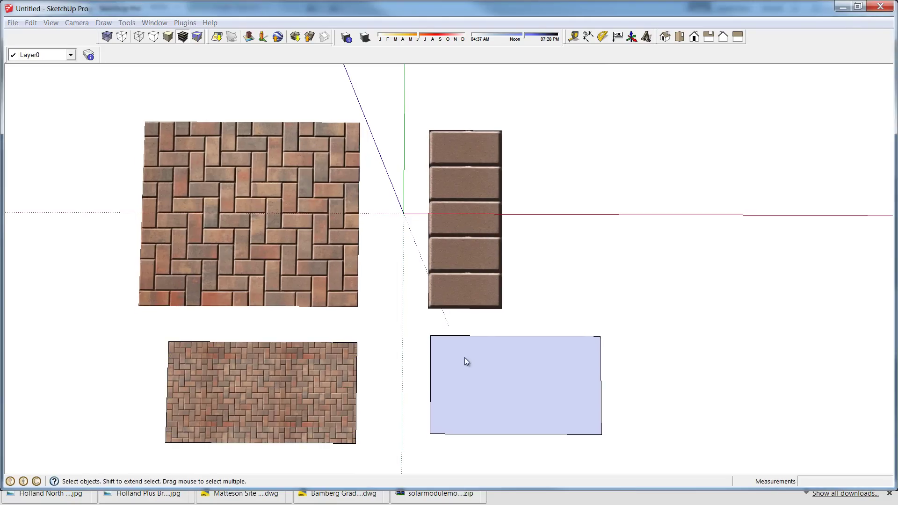
left_click(258, 130)
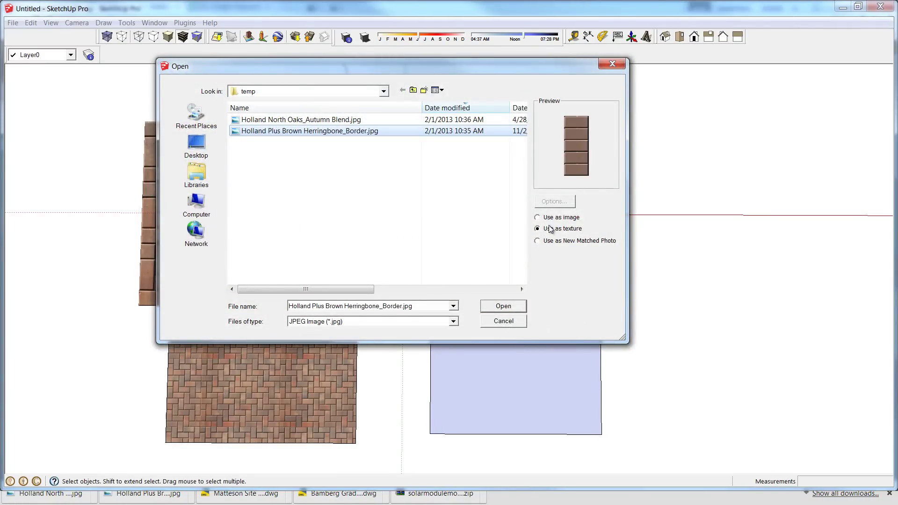
left_click(502, 305)
left_click(471, 409)
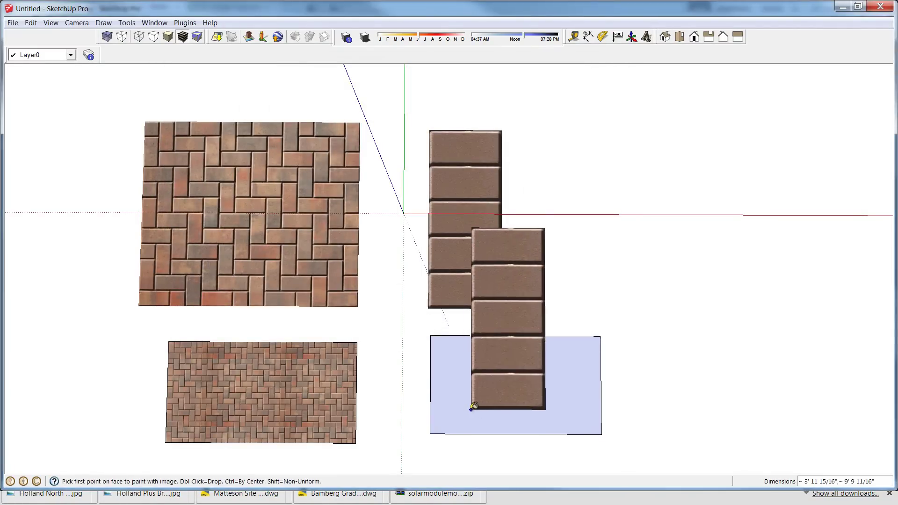
left_click(506, 357)
Draw a nearly square rectangle and a tall narrow rectangle side by side, beyond the border image along the red axis
middle_click_drag(506, 356, 493, 257)
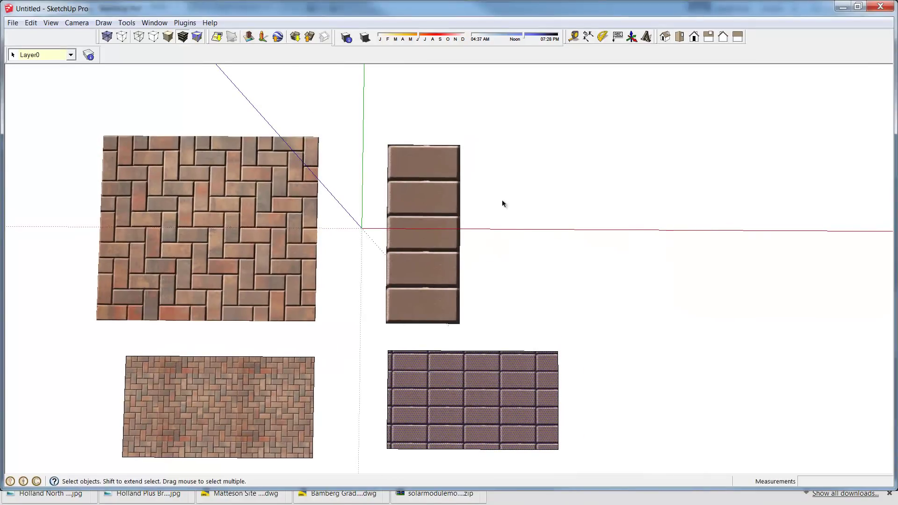
key("r")
left_click(508, 160)
left_click(625, 292)
left_click(655, 110)
left_click(734, 288)
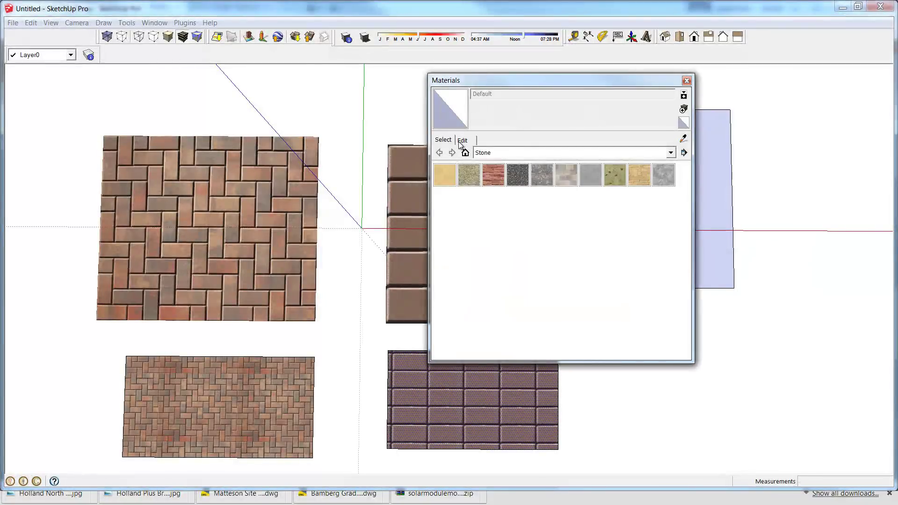
Switch the Materials browser from the Stone collection to the In Model materials
left_click(462, 140)
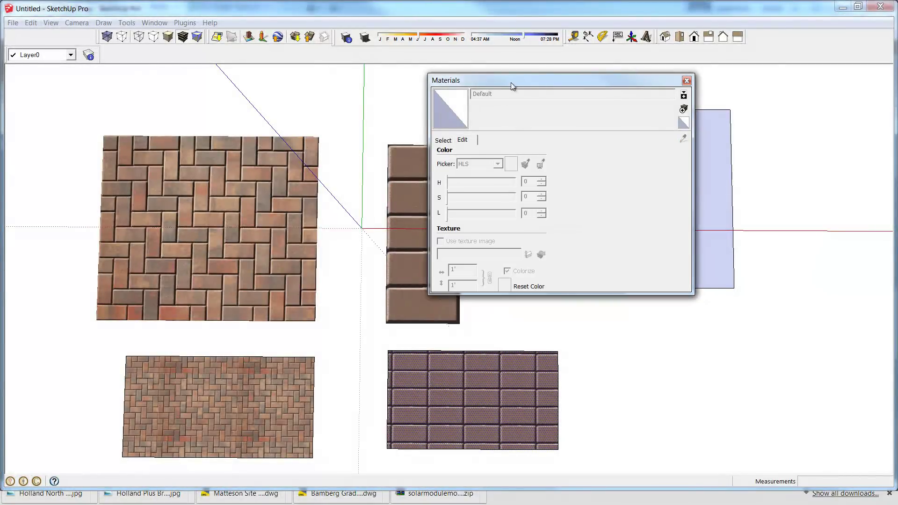
left_click_drag(515, 87, 342, 107)
left_click(271, 160)
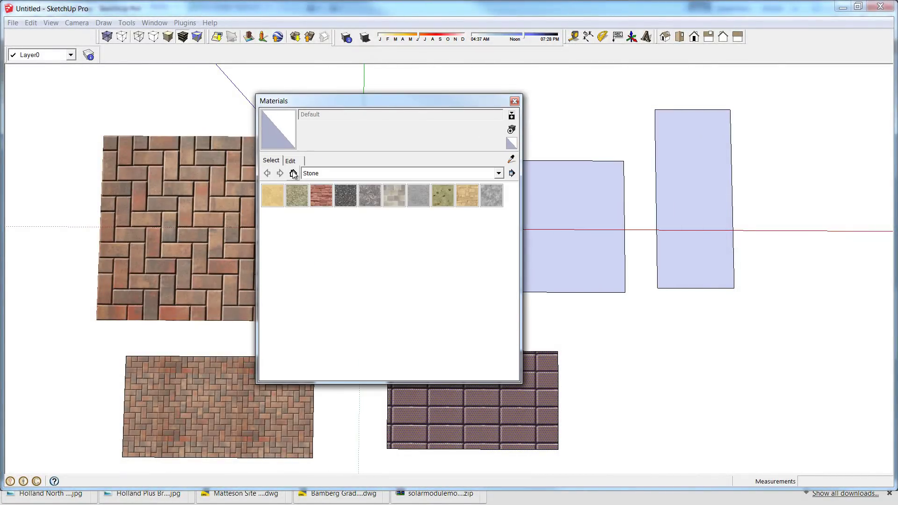
left_click(294, 174)
left_click(291, 160)
left_click(276, 163)
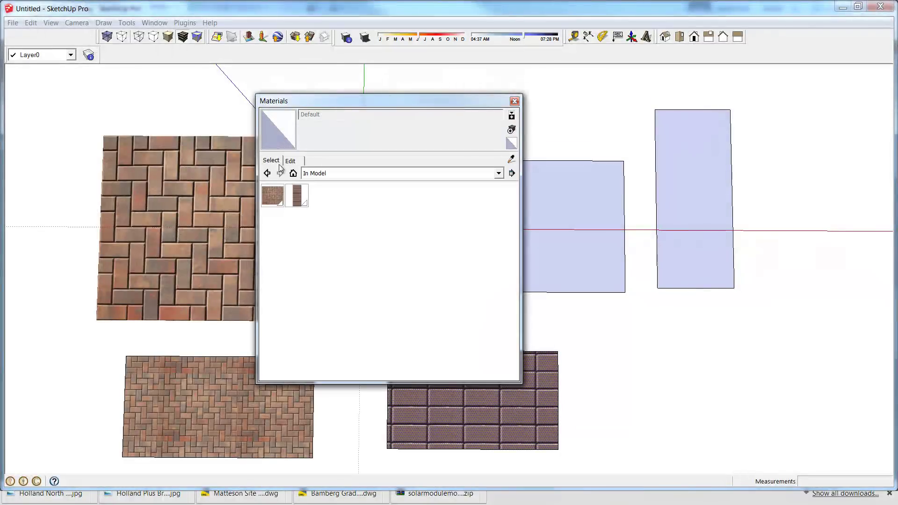
left_click(317, 177)
left_click(316, 175)
left_click(292, 162)
left_click(274, 163)
left_click(330, 174)
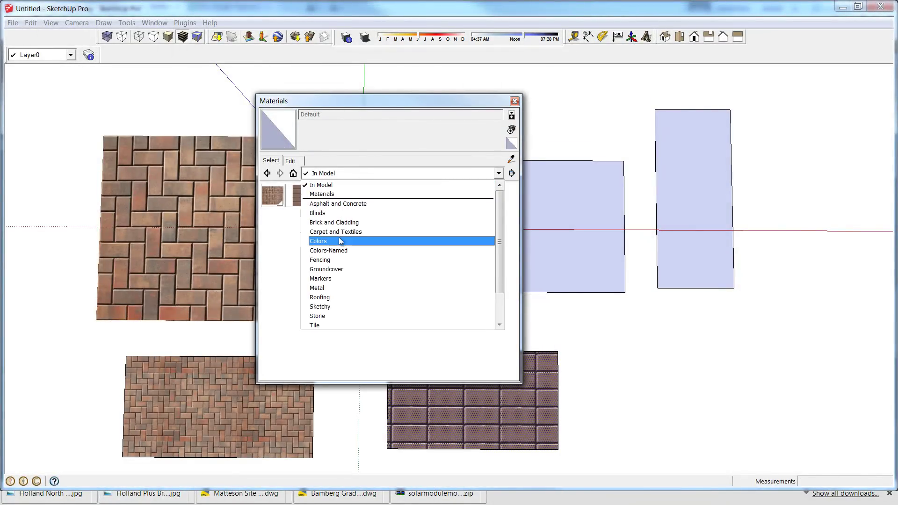
left_click(345, 152)
Start a new material and load Holland North Oaks_Autumn Blend.jpg from the Desktop's temp folder as its texture image
left_click(511, 132)
left_click_drag(811, 27, 461, 89)
left_click(480, 264)
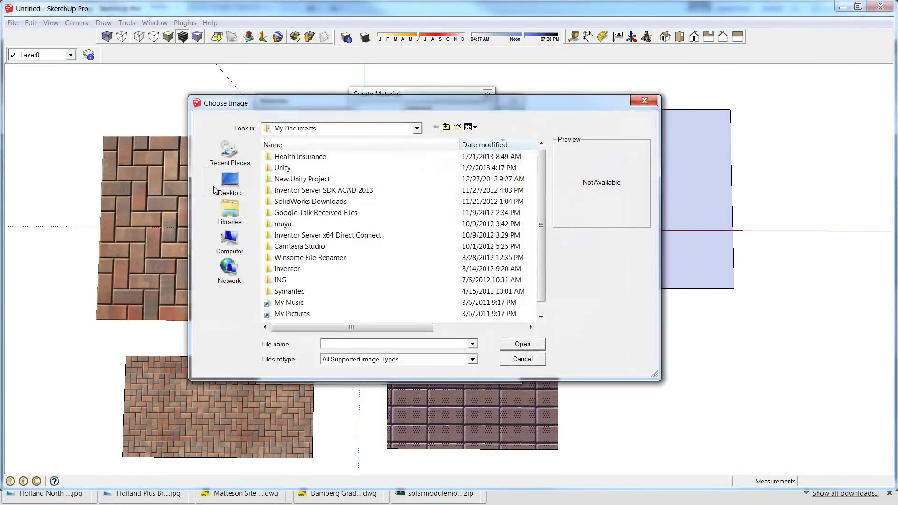
left_click(215, 189)
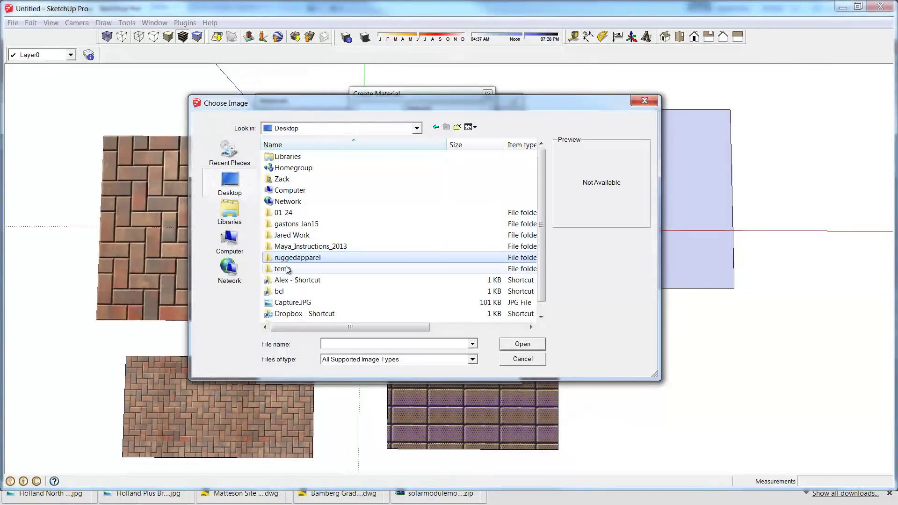
double_click(288, 269)
left_click(280, 155)
left_click(519, 345)
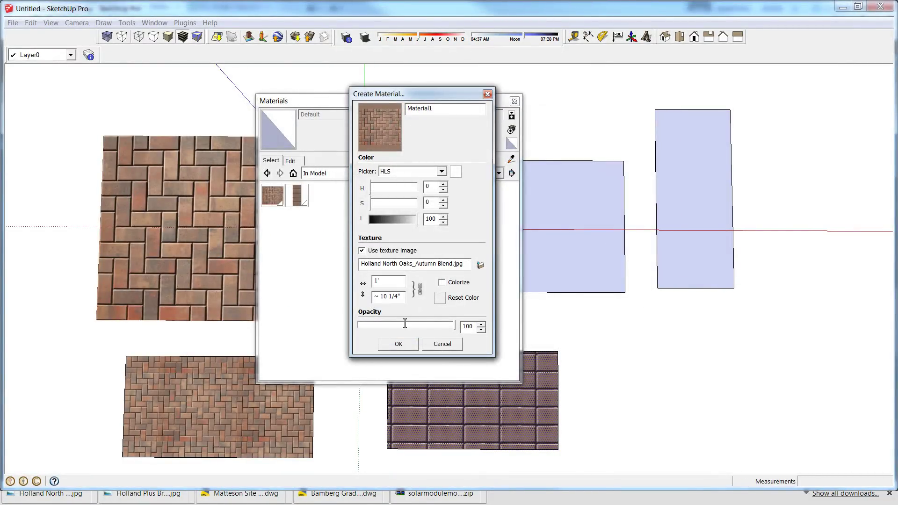
Unlock the texture's aspect ratio, set its height to 1, and create the material
left_click_drag(394, 298, 335, 296)
left_click(420, 290)
left_click(423, 289)
left_click_drag(391, 298, 339, 296)
type("1")
key("Tab")
left_click(398, 345)
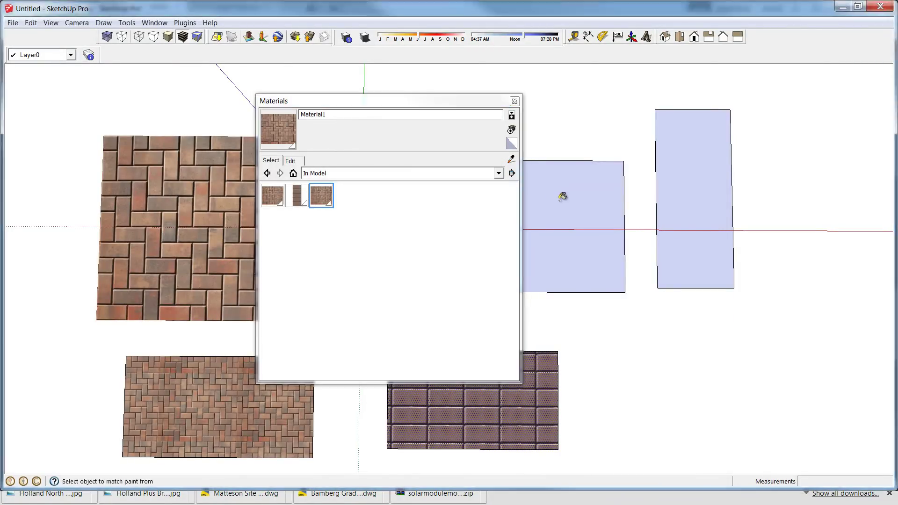
Paint the nearly square blank rectangle with the new Material1 and move the Materials window clear of it
left_click(580, 202)
left_click_drag(480, 99, 404, 101)
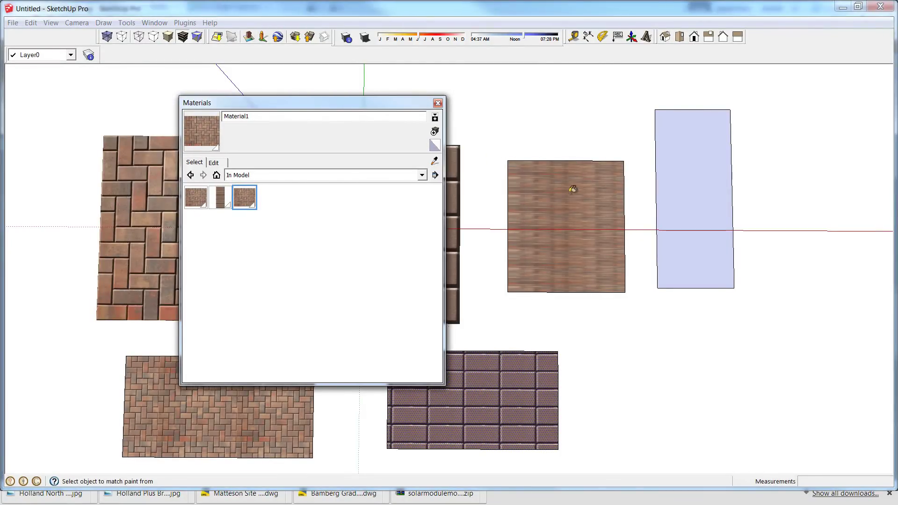
Open Material1's settings for editing, show all of its options, and toggle the aspect ratio lock of its texture
scroll(571, 189, "up", 3)
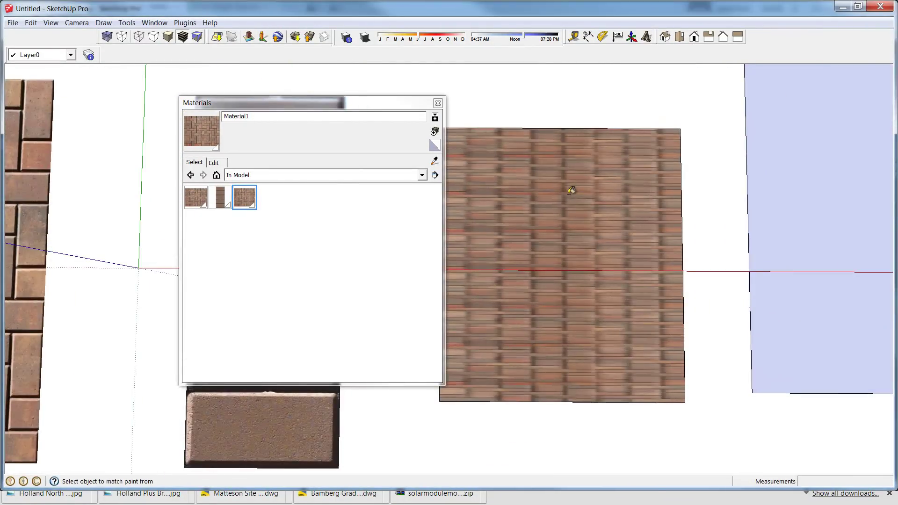
scroll(571, 189, "down", 4)
left_click(226, 165)
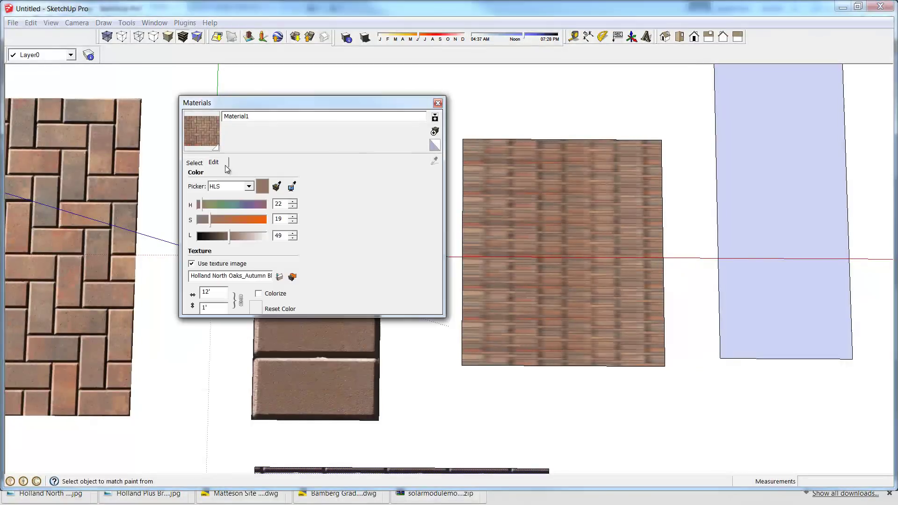
left_click_drag(237, 314, 242, 355)
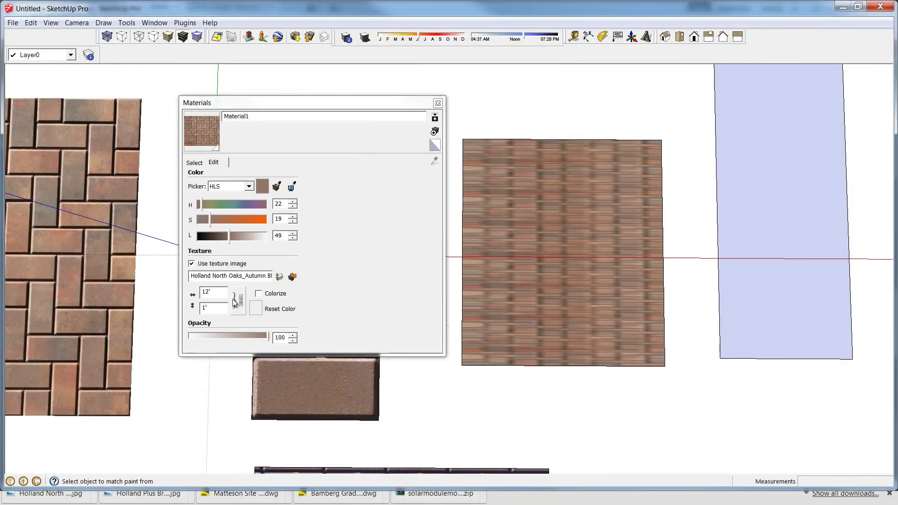
left_click(241, 301)
Reposition the Material1 texture on the nearly square face by shifting it sideways, and accept the placement
right_click(535, 244)
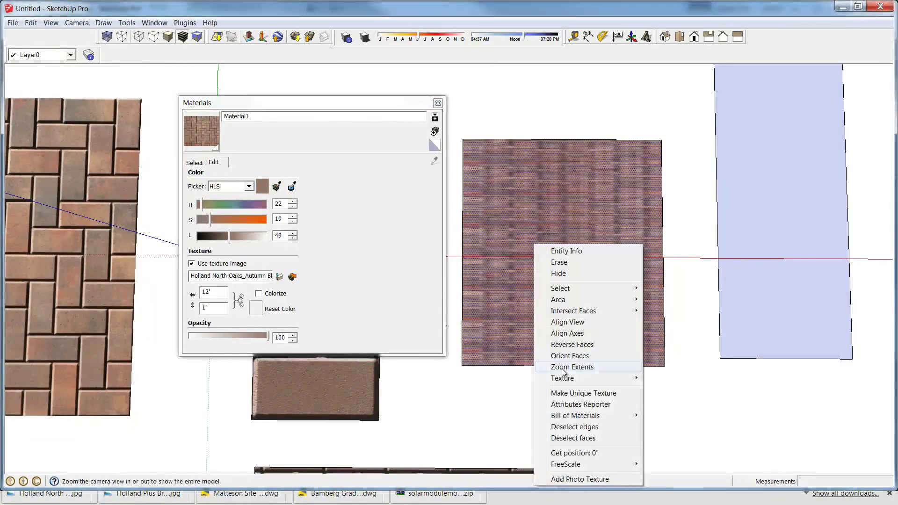
mouse_move(580, 378)
left_click(684, 378)
left_click_drag(595, 256, 481, 256)
right_click(553, 243)
left_click(574, 251)
middle_click_drag(524, 204, 548, 209, "shift")
Delete the nearly square textured face and the blank rectangle beside it, and close the Materials window
left_click(547, 209)
key("Delete")
left_click(772, 193)
key("Delete")
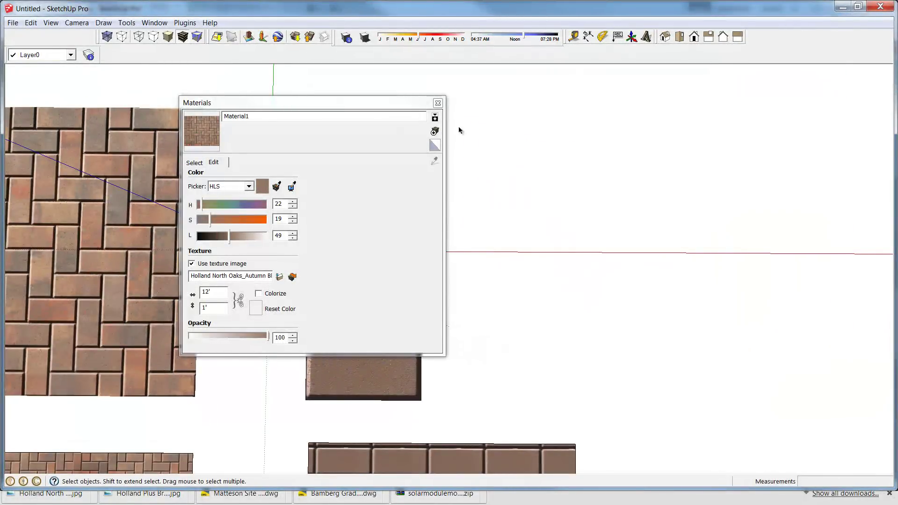
left_click(438, 104)
Delete the two paver images and two textured rectangles together, and undo the deletion
scroll(514, 266, "down", 5)
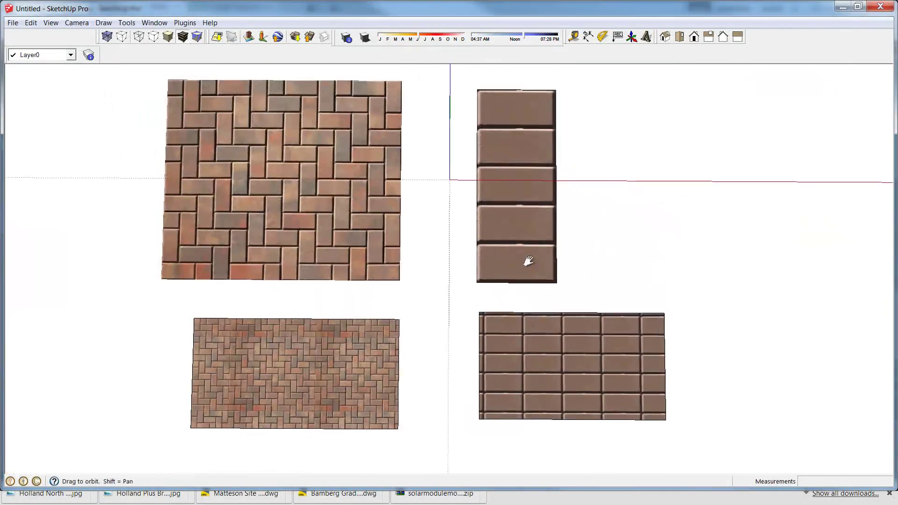
scroll(528, 265, "down", 1)
left_click_drag(192, 94, 686, 421)
left_click_drag(743, 443, 183, 142)
left_click_drag(163, 96, 164, 97)
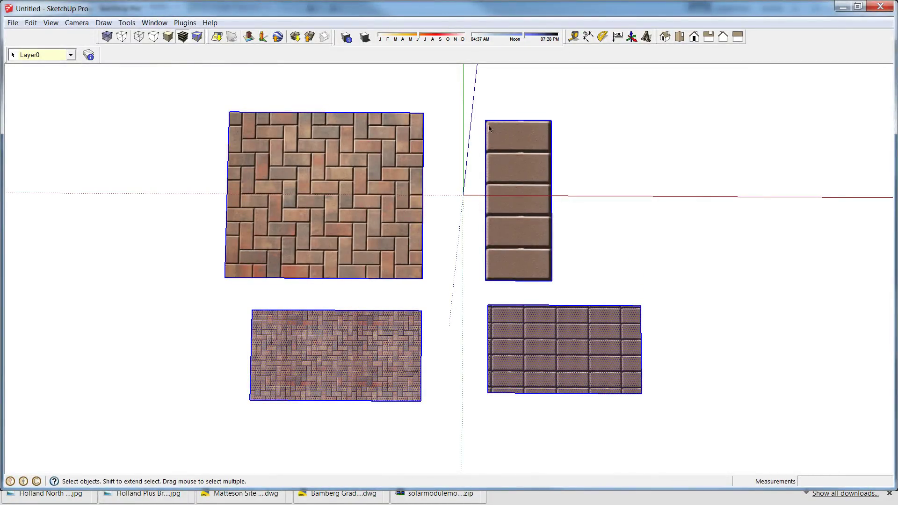
key("Delete")
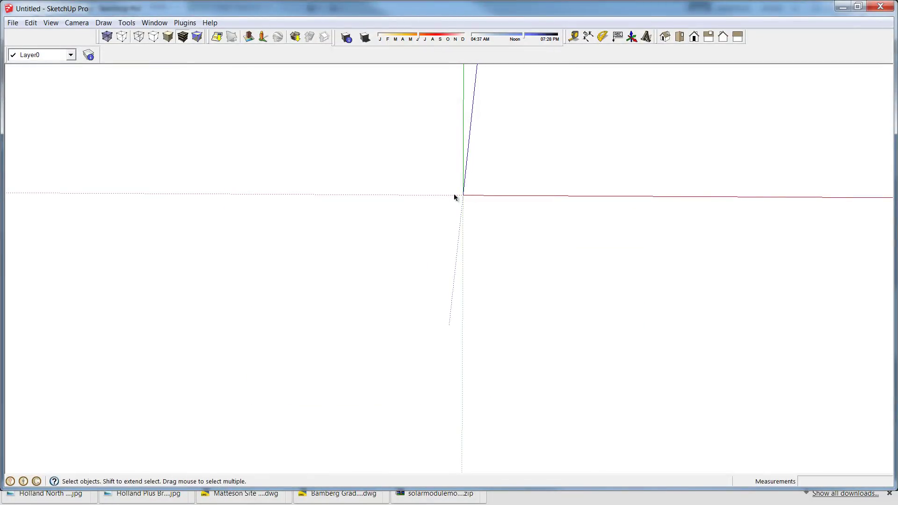
key("ctrl+z")
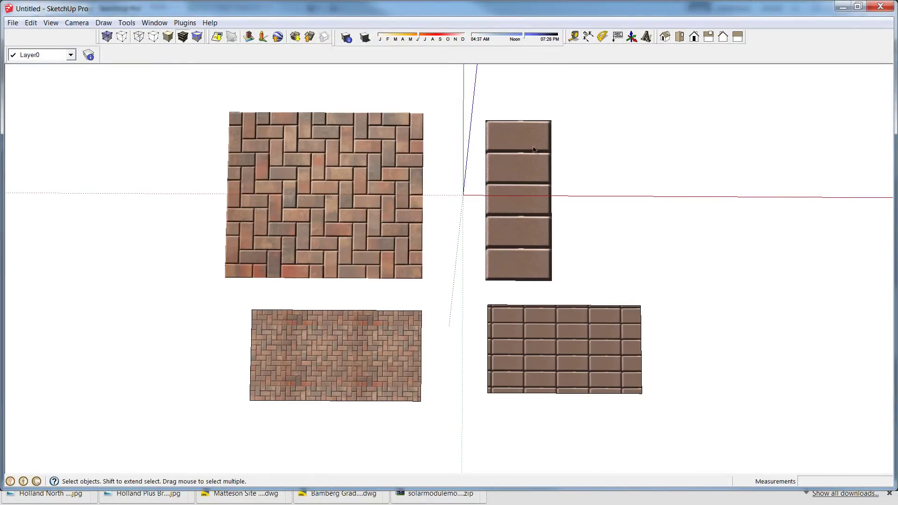
Draw a rectangle 8 inches wide and 20 inches tall with the Line tool, beside the brown paver image
key("l")
left_click(592, 115)
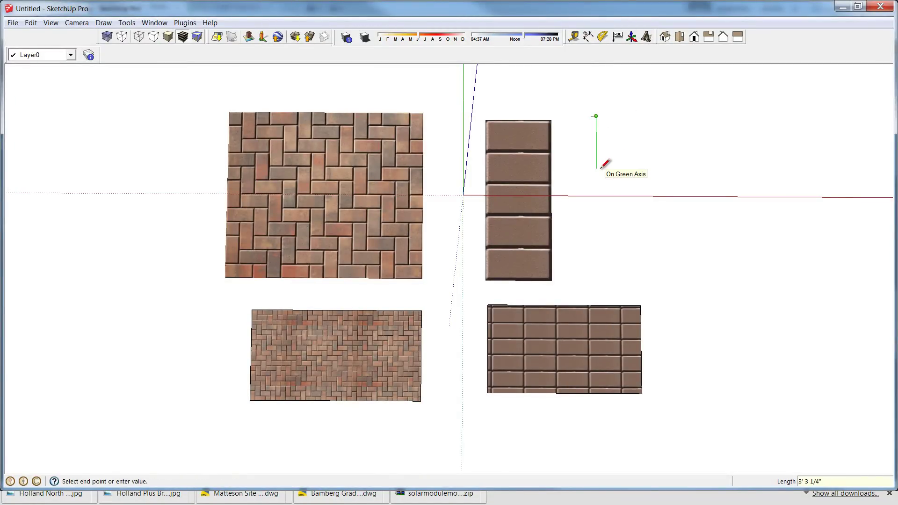
key("Escape")
left_click(581, 162)
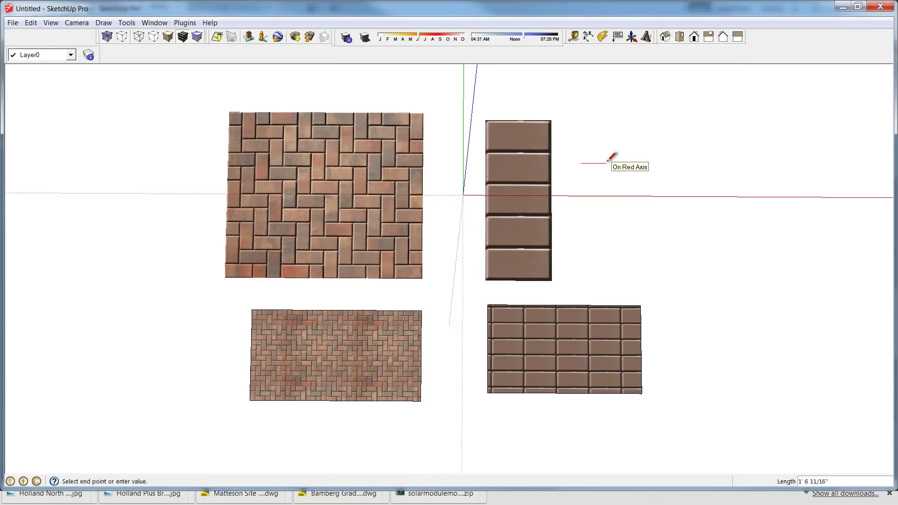
type("8")
key("Return")
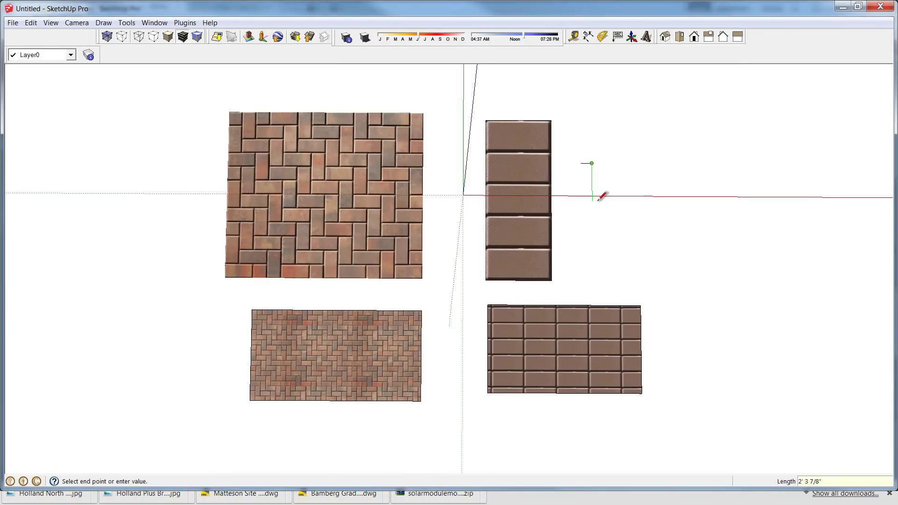
key("Escape")
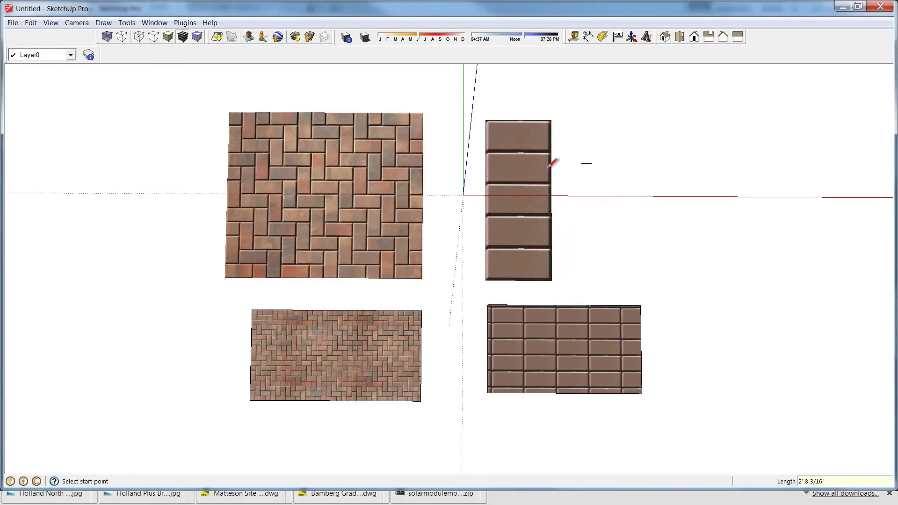
left_click(592, 163)
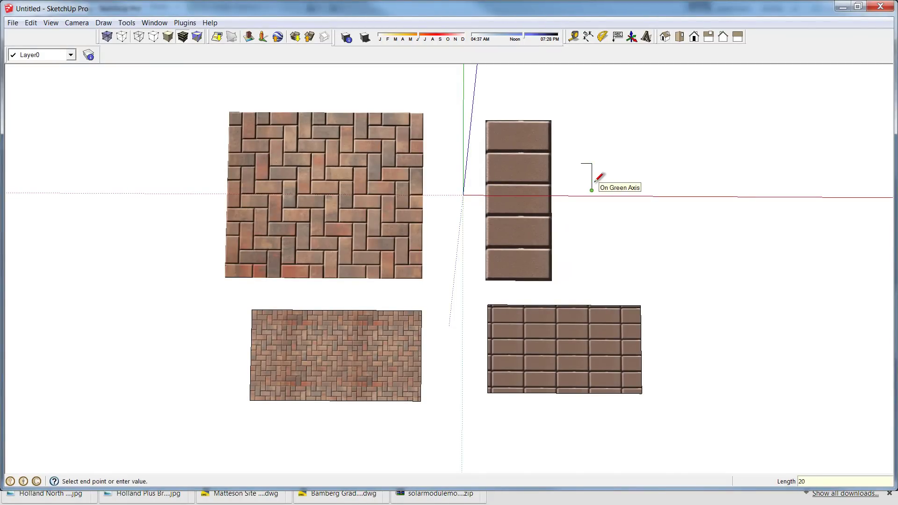
key("Return")
left_click(581, 163)
Delete the two paver images and two textured rectangles, keeping only the small blank rectangle
key("space")
left_click(495, 263)
left_click(379, 245, "shift")
left_click(341, 349, "shift")
left_click(511, 345, "shift")
left_click(379, 354, "shift")
key("Delete")
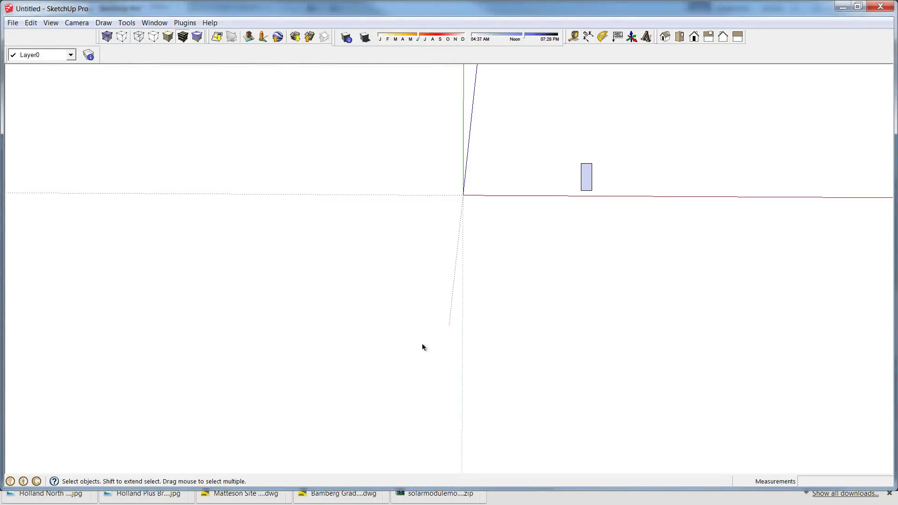
Turn on the Camera toolbar
key("shift+z")
mouse_move(395, 107)
middle_mouse_down()
mouse_move(428, 146)
mouse_move(401, 151)
middle_mouse_up()
key("l")
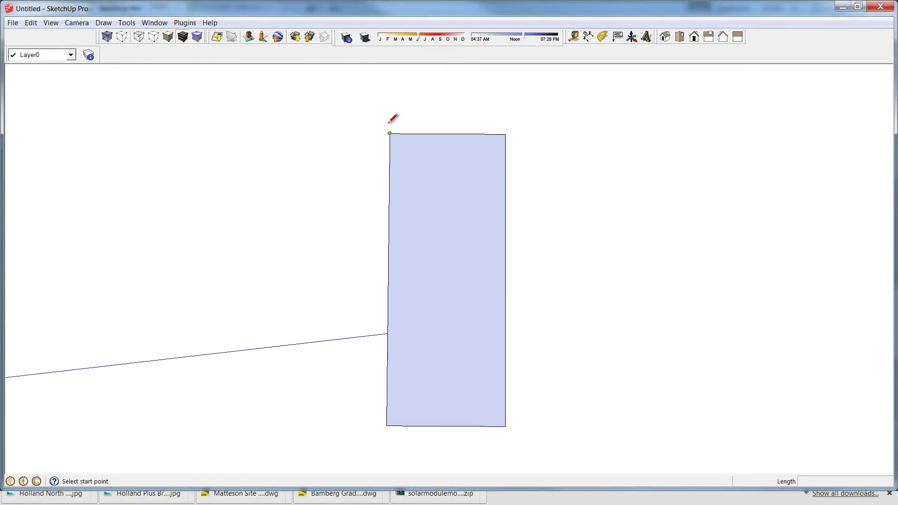
left_click(54, 23)
mouse_move(120, 34)
left_click(383, 60)
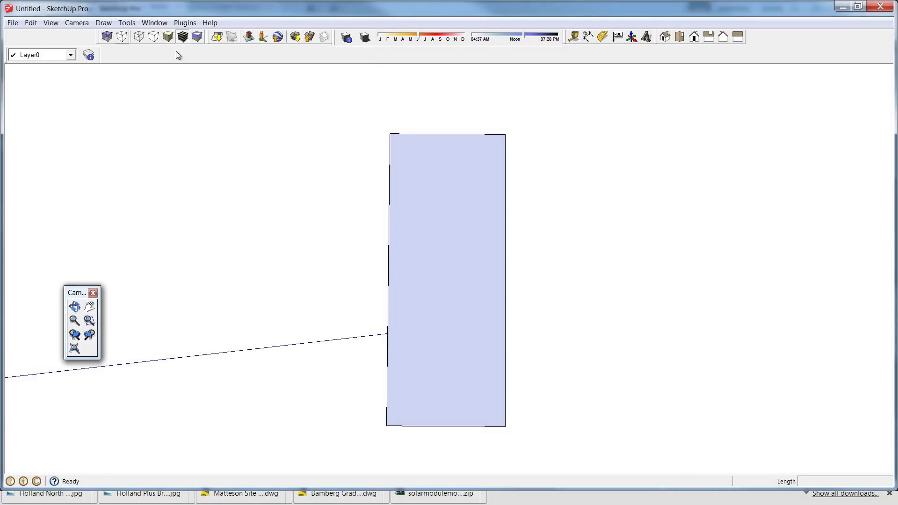
left_click(51, 23)
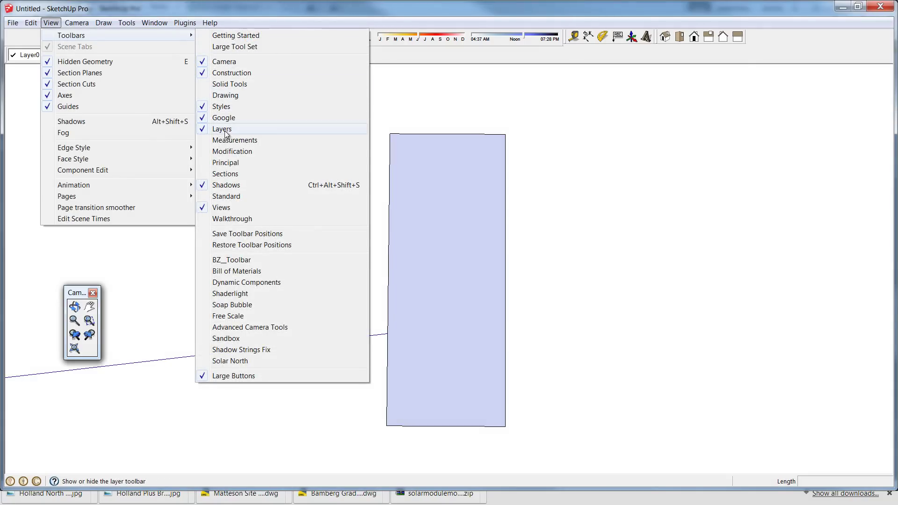
left_click(700, 78)
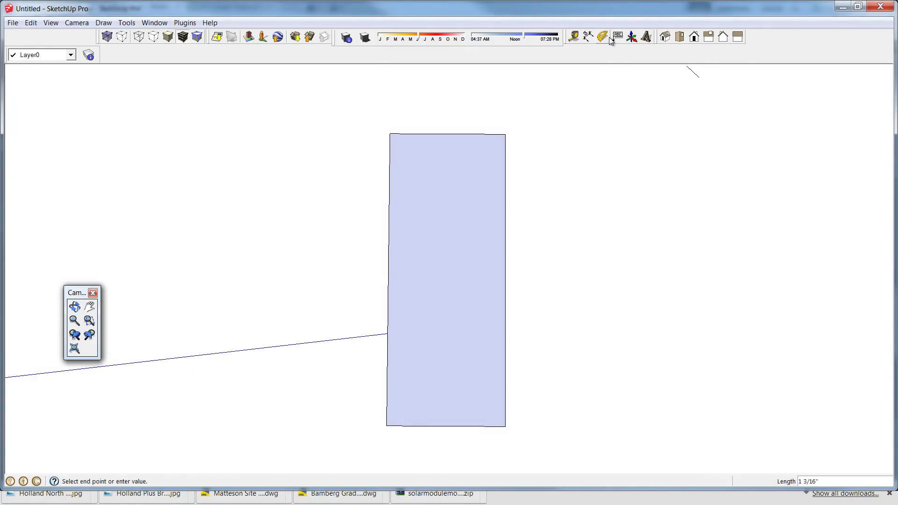
Dimension the blank rectangle's width above it and its height beside it, and close the Camera toolbar
left_click(587, 38)
left_click(487, 135)
left_click(503, 107)
left_click(506, 156)
left_click(548, 161)
key("e")
key("space")
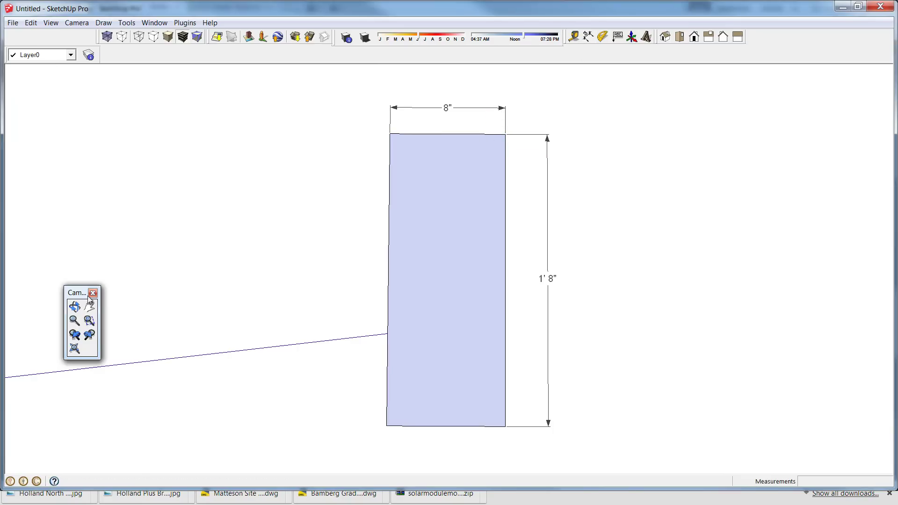
left_click(92, 293)
Import Holland Plus Brown Herringbone_Border.jpg as a texture and fit it to the blank rectangle from its lower-left to its upper-right corner
left_click(10, 23)
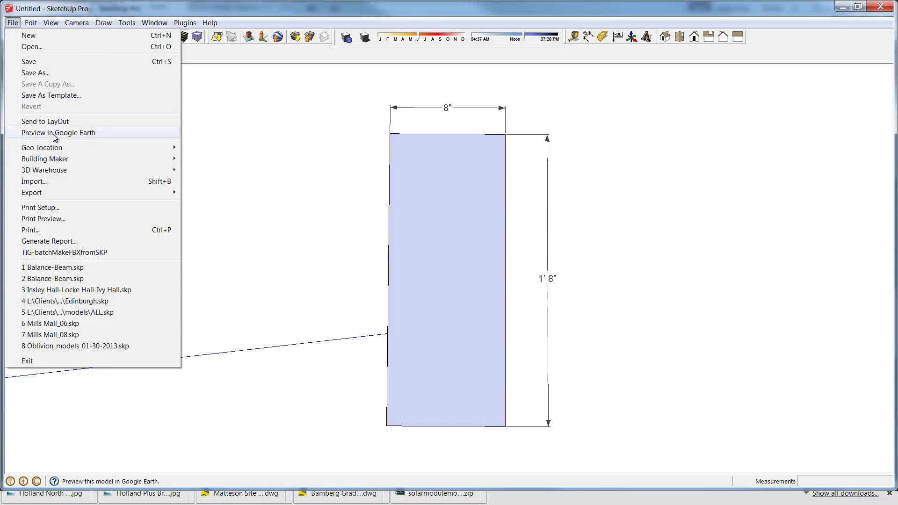
left_click(53, 183)
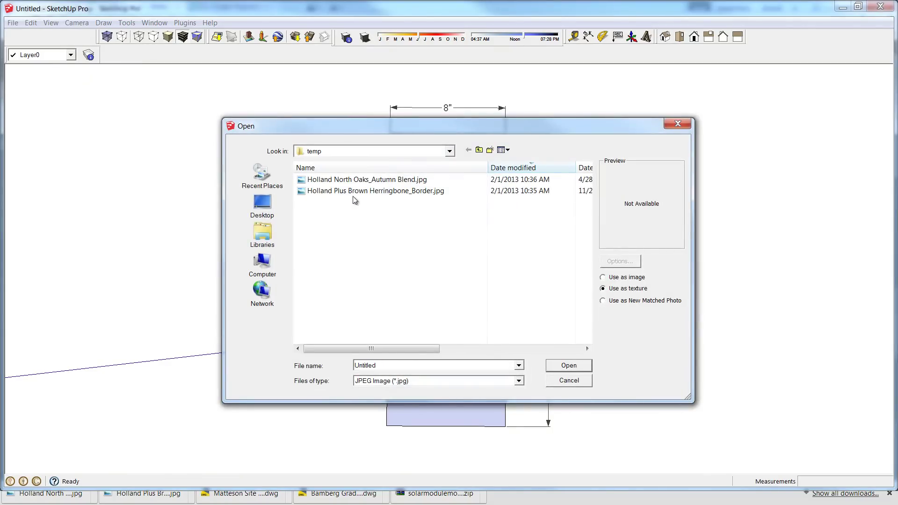
left_click(379, 179)
left_click(406, 192)
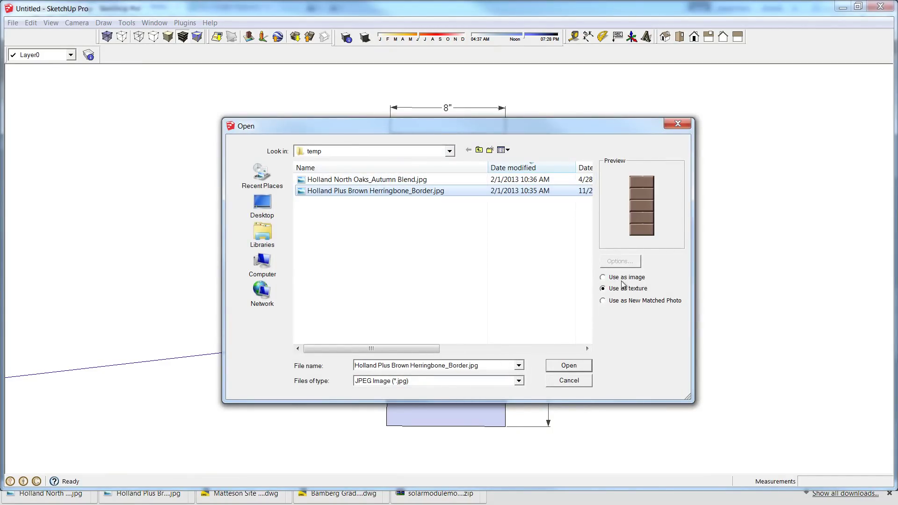
left_click(569, 366)
scroll(395, 425, "up", 1)
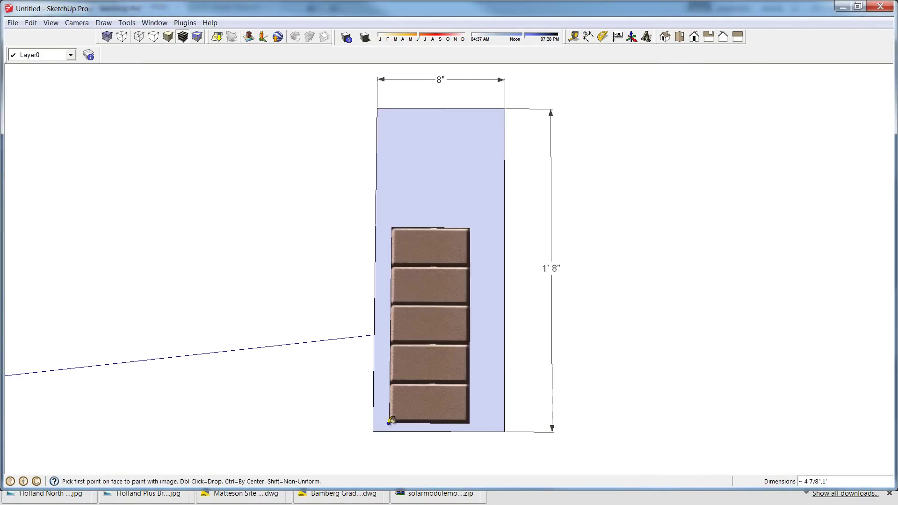
left_click(373, 431)
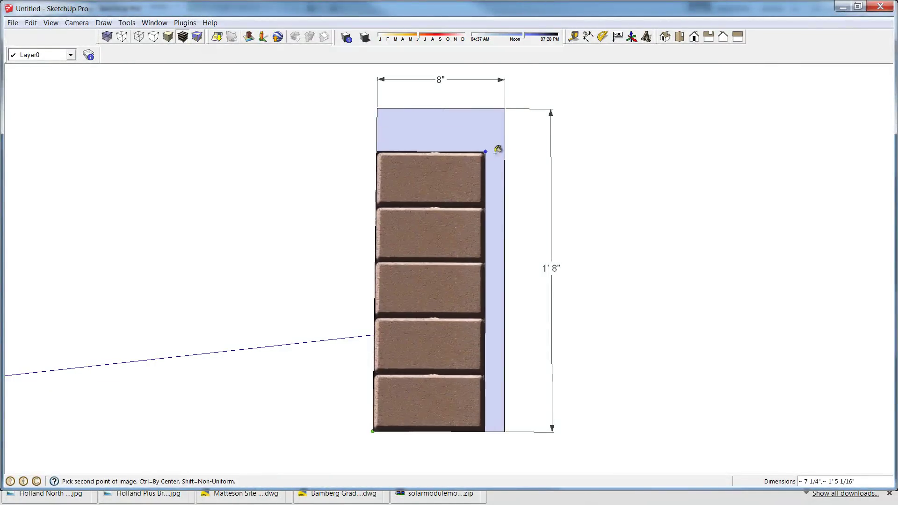
left_click(505, 107)
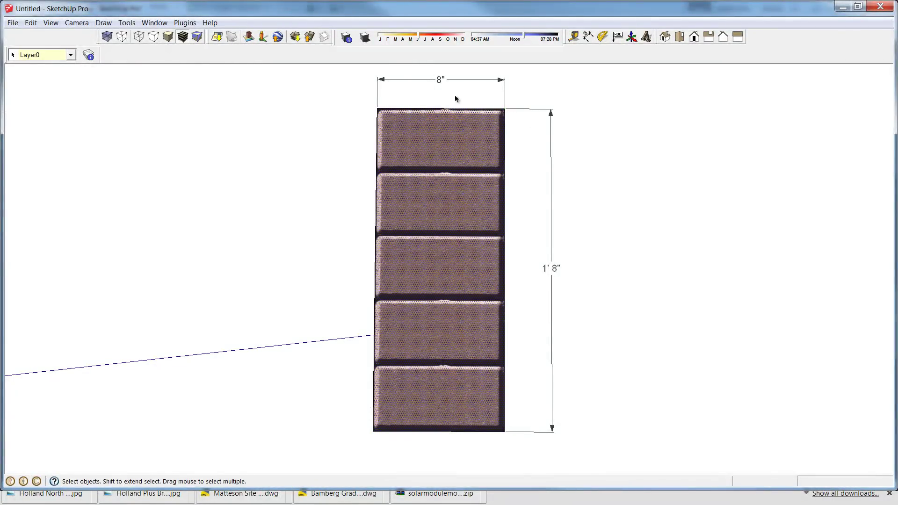
left_click(572, 265)
Fine-tune the brown paver texture's position on the rectangle with its lower pins and accept the placement
middle_click_drag(463, 202, 470, 216, "shift")
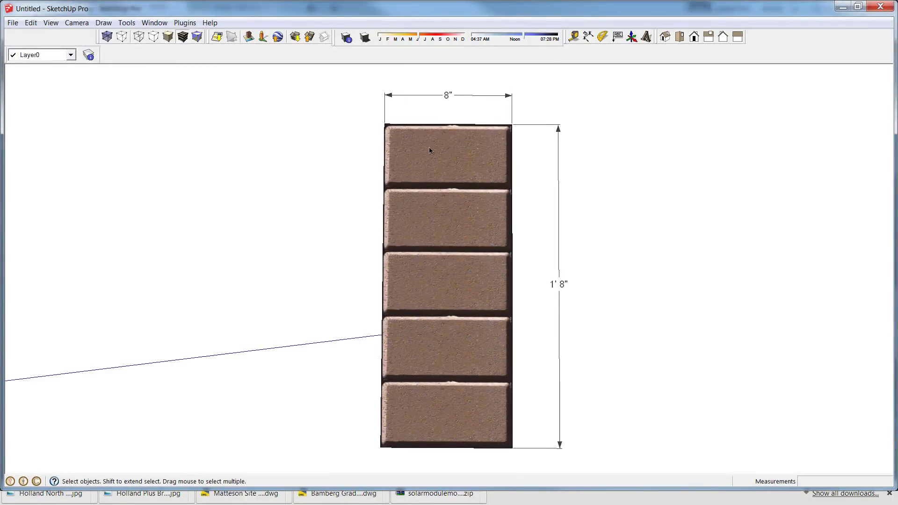
scroll(495, 140, "up", 3)
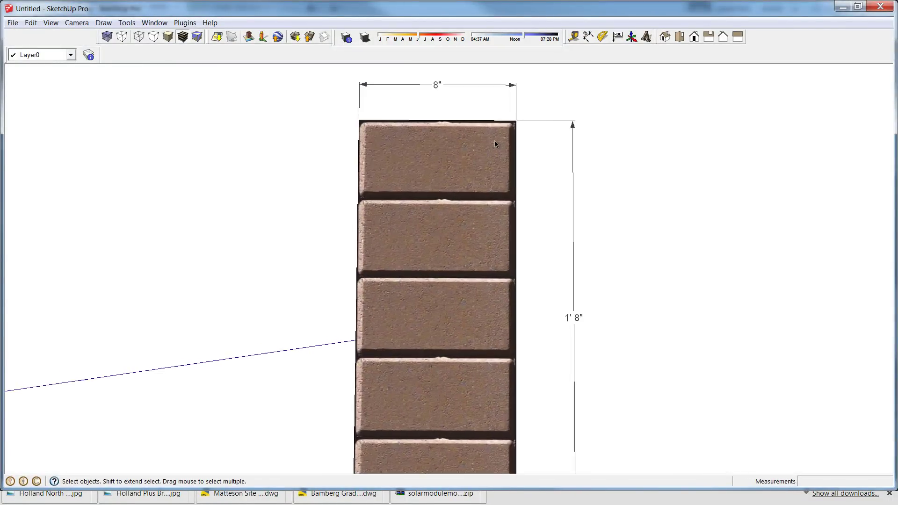
left_click(495, 140)
right_click(454, 136)
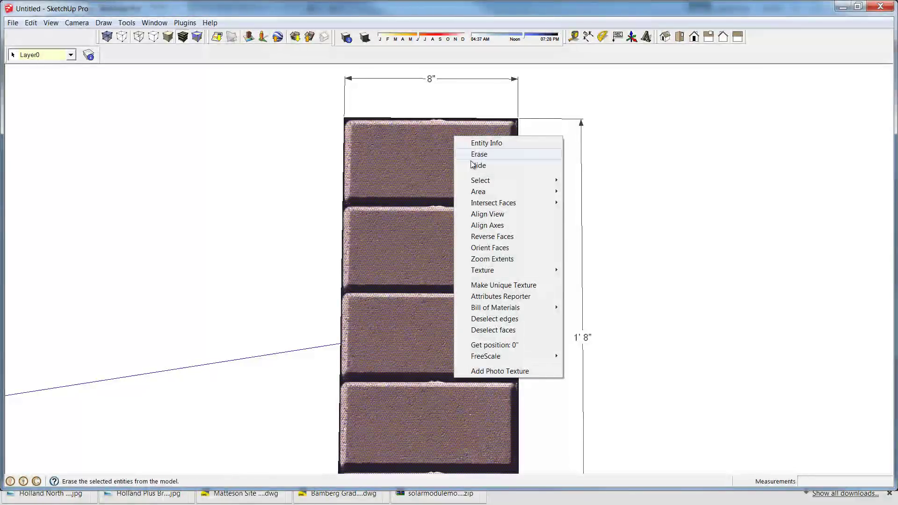
mouse_move(489, 274)
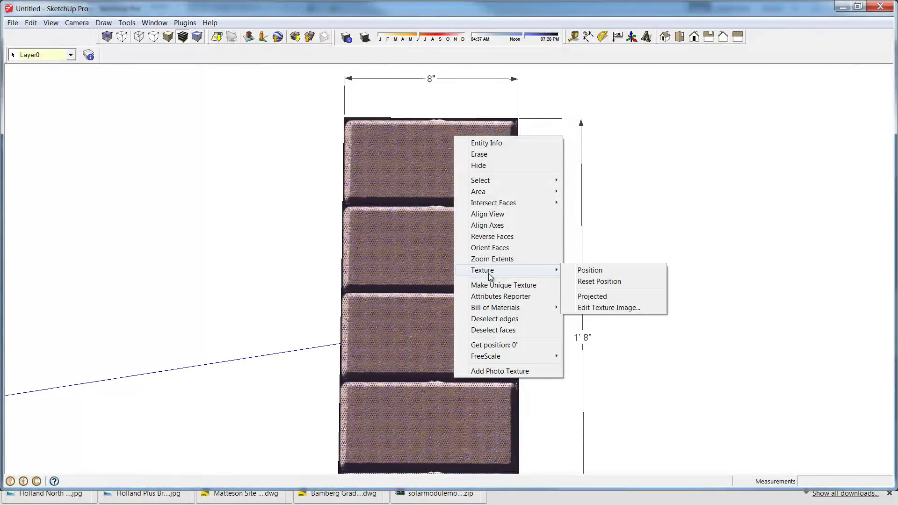
left_click(592, 271)
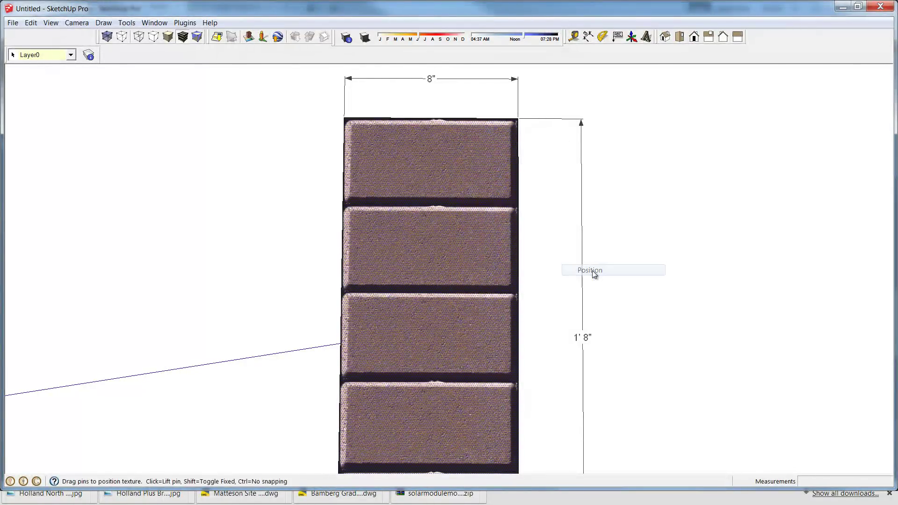
scroll(515, 135, "down", 2)
scroll(514, 135, "down", 1)
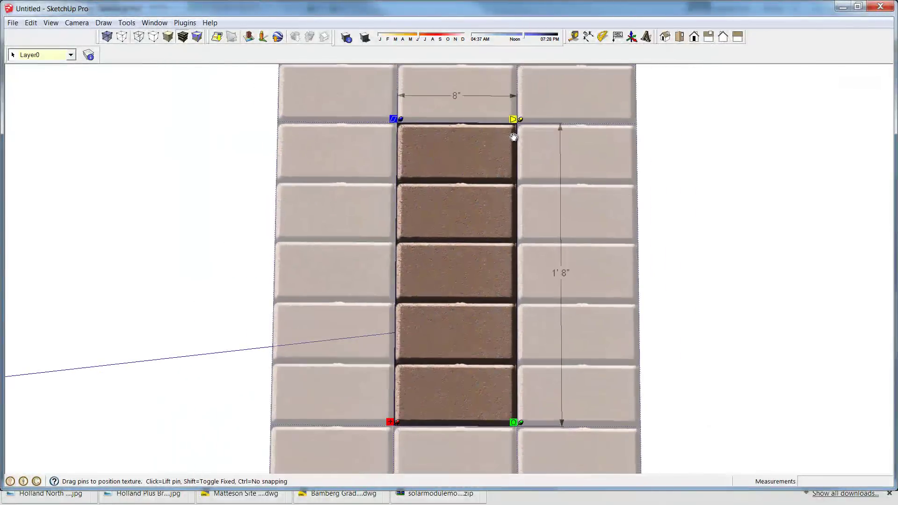
left_click_drag(522, 425, 519, 423)
mouse_move(389, 422)
left_mouse_down()
mouse_move(392, 371)
mouse_move(393, 420)
left_mouse_up()
mouse_move(515, 423)
left_mouse_down()
mouse_move(427, 333)
mouse_move(387, 335)
mouse_move(443, 357)
mouse_move(520, 423)
mouse_move(475, 421)
mouse_move(517, 423)
left_mouse_up()
right_click(486, 360)
left_click(493, 365)
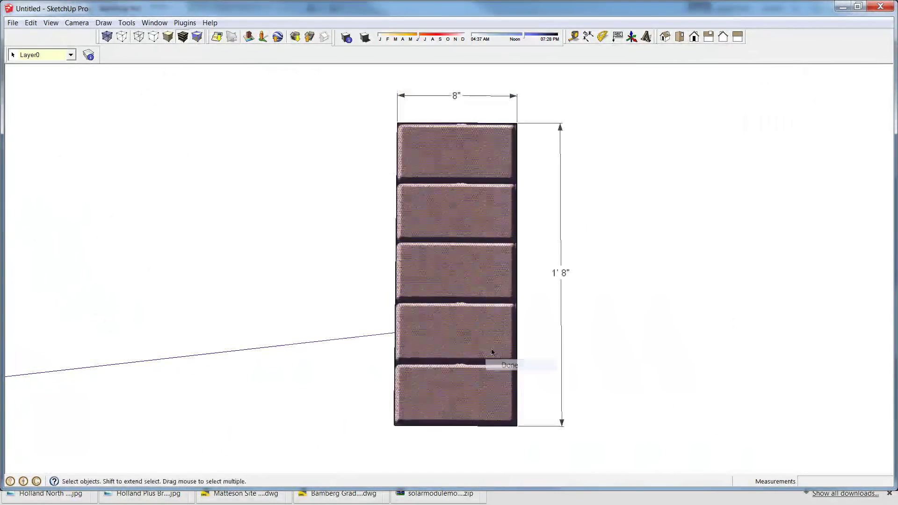
Draw a blank rectangle about 2 feet wide and 2' 7" tall to the left of the brown paver strip
scroll(493, 353, "down", 3)
middle_click_drag(463, 345, 517, 342, "shift")
scroll(517, 341, "down", 1)
key("r")
left_click(427, 410)
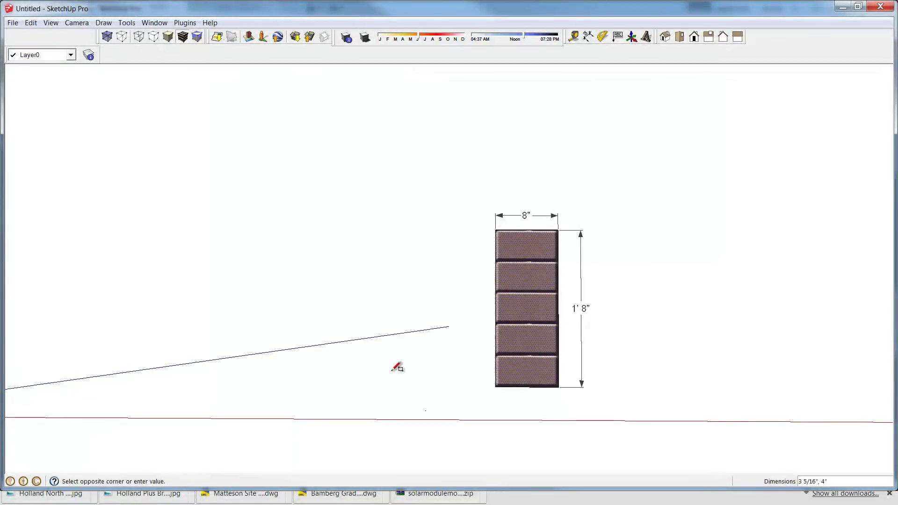
left_click(242, 163)
Import Holland North Oaks_Autumn Blend.jpg as a texture and place it on the blank rectangle to the left of the brown paver strip
key("ctrl+i")
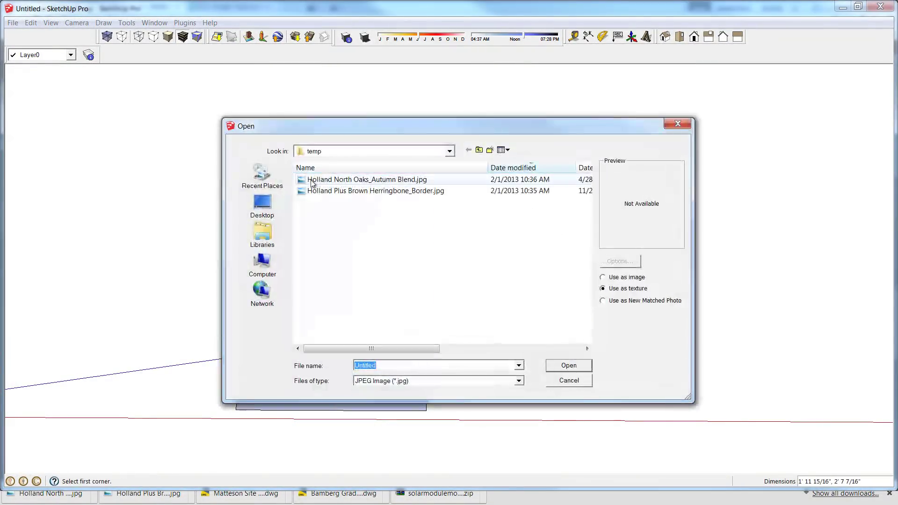
left_click(329, 180)
left_click(617, 279)
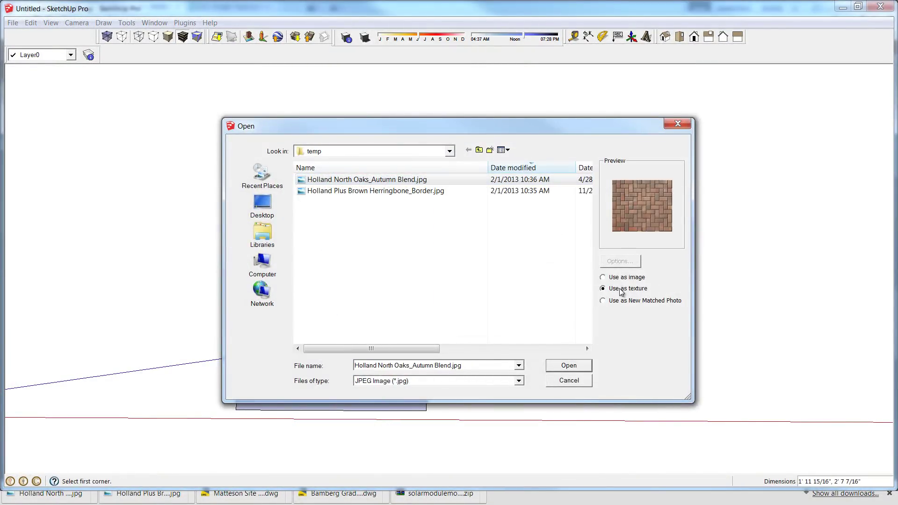
left_click(569, 365)
left_click(273, 378)
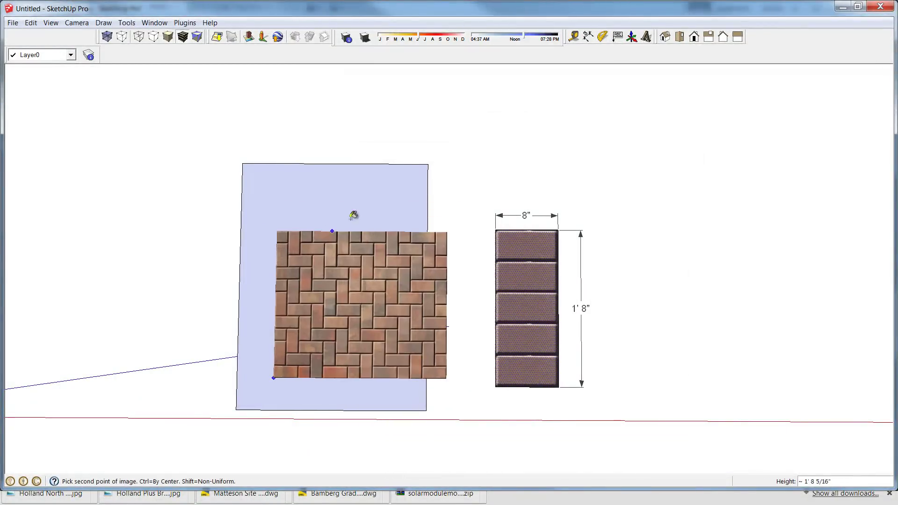
left_click(391, 181)
Trace a rectangle of about 4 1/8" by 1 15/16" around one upright red paver near the middle of the herringbone texture
scroll(308, 320, "up", 1)
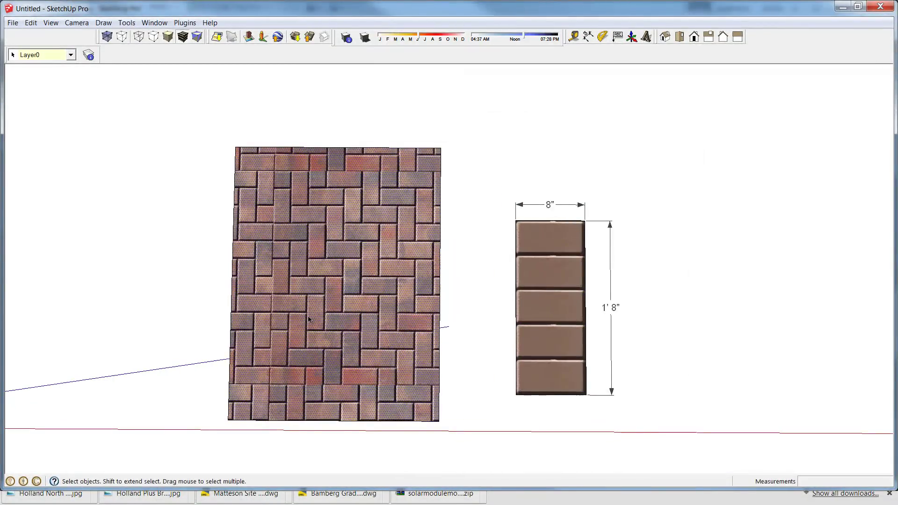
scroll(309, 314, "up", 3)
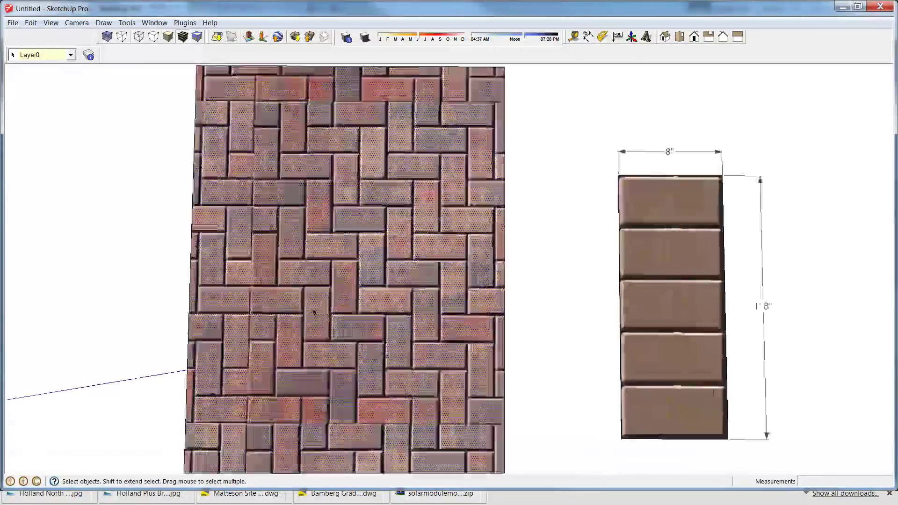
scroll(329, 270, "up", 2)
scroll(331, 267, "down", 4)
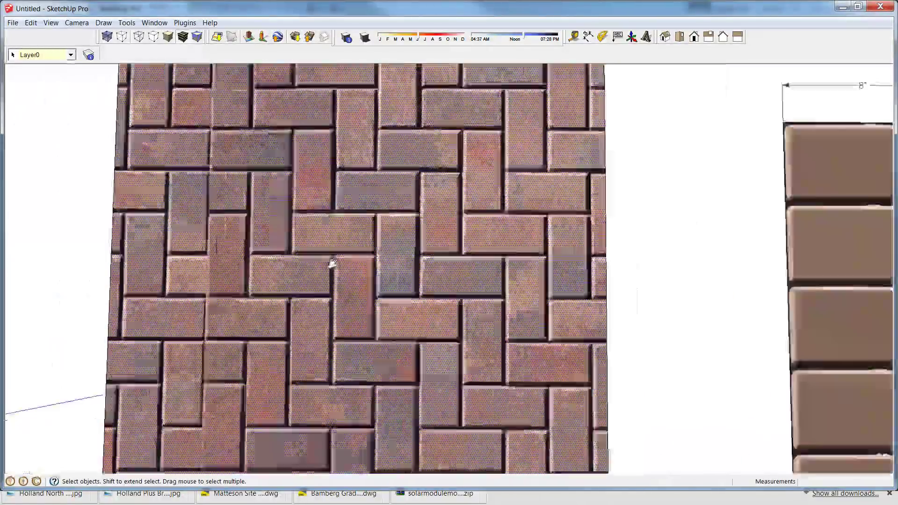
scroll(349, 265, "down", 2)
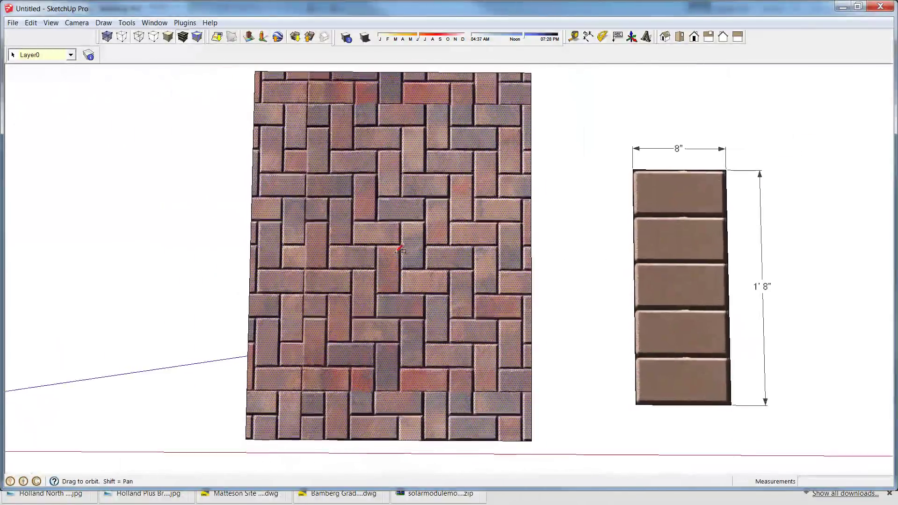
key("r")
scroll(383, 239, "up", 5)
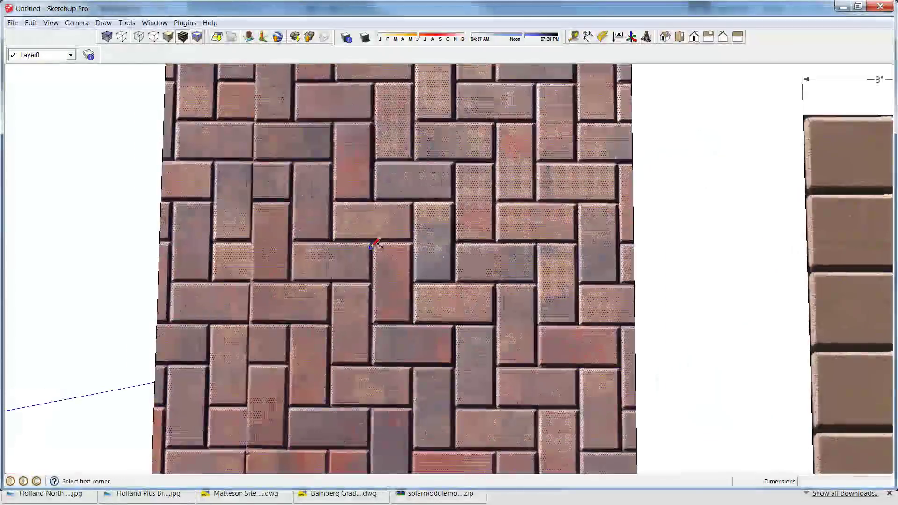
scroll(377, 240, "up", 1)
left_click(373, 233)
middle_click_drag(471, 445, 469, 425, "shift")
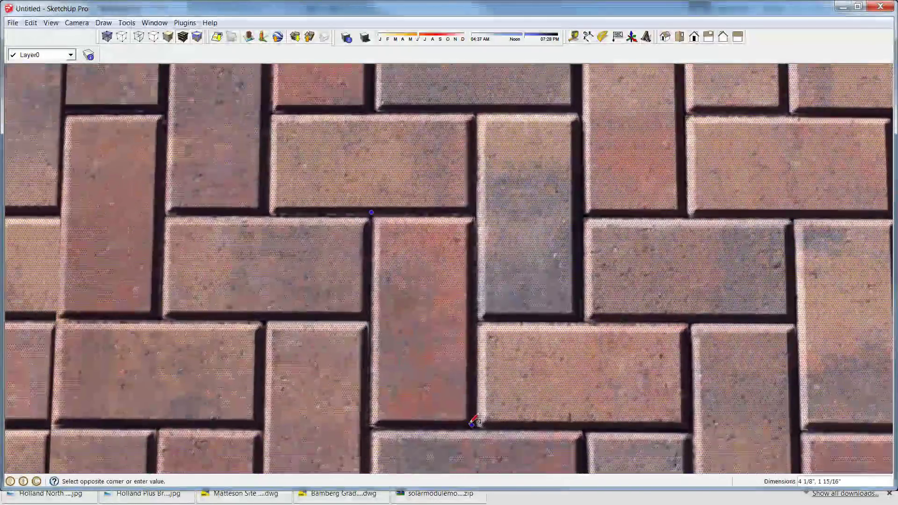
left_click(472, 423)
Erase the surrounding textured rectangle so only the traced paver is left, and select that paver with its edges
key("space")
scroll(423, 364, "down", 2)
left_click(420, 357)
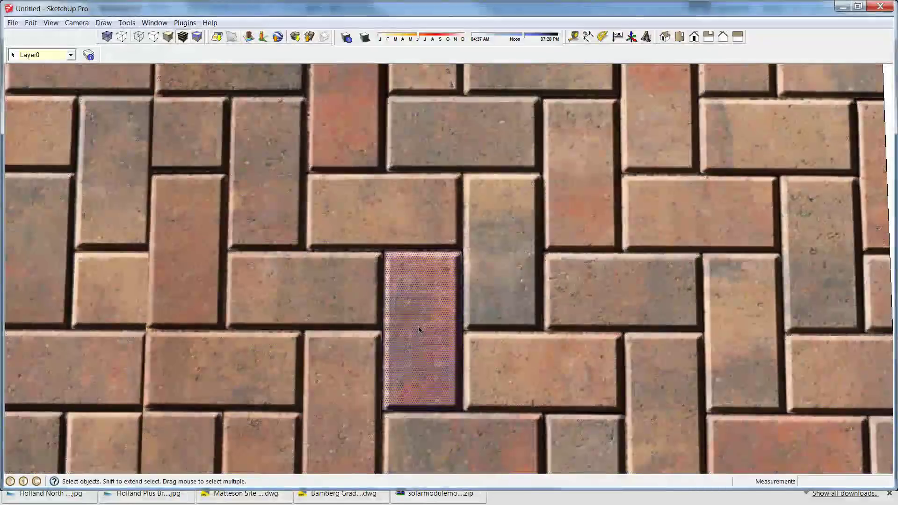
double_click(439, 384)
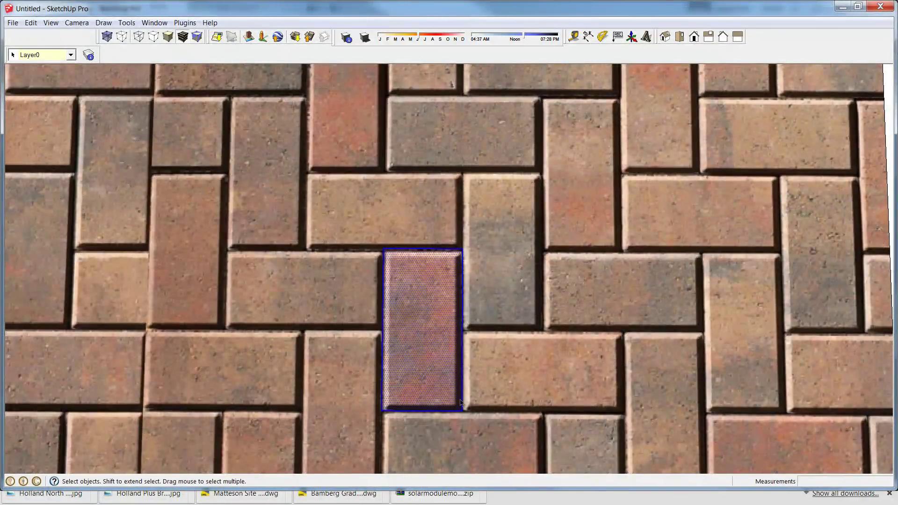
scroll(439, 383, "down", 5)
key("e")
left_click(303, 137)
left_click(545, 353)
left_click(532, 462)
middle_click_drag(501, 397, 486, 365)
key("space")
scroll(423, 275, "up", 1)
left_click_drag(400, 273, 434, 330)
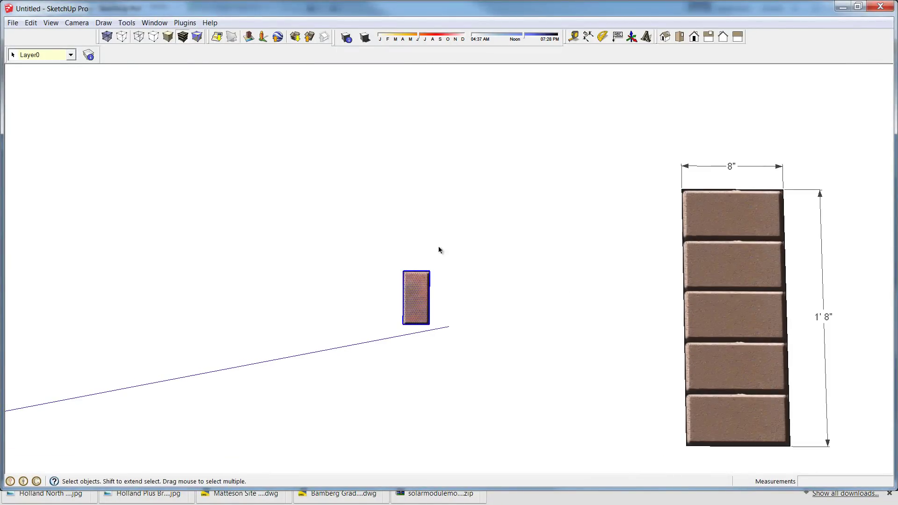
Draw a 4" horizontal reference line above the paver, aligned with its left edge, and erase the short connecting line
key("l")
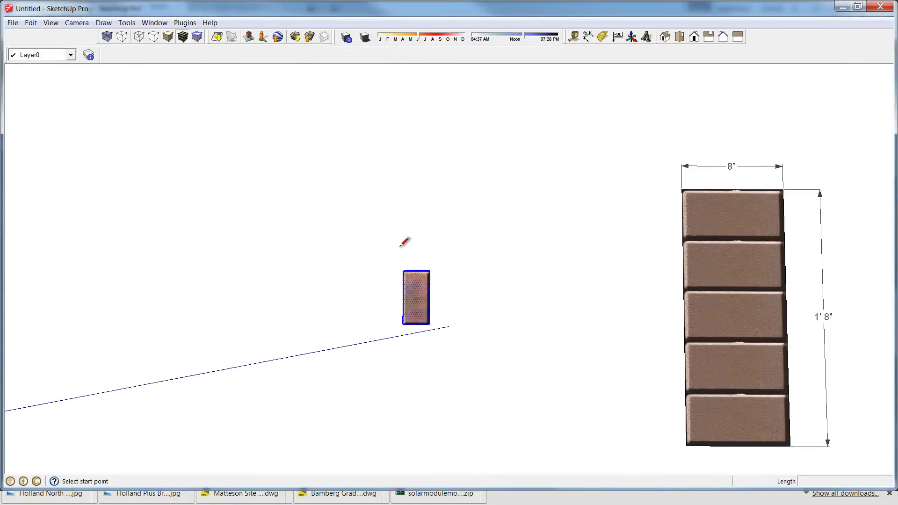
left_click(404, 270)
left_click(404, 240)
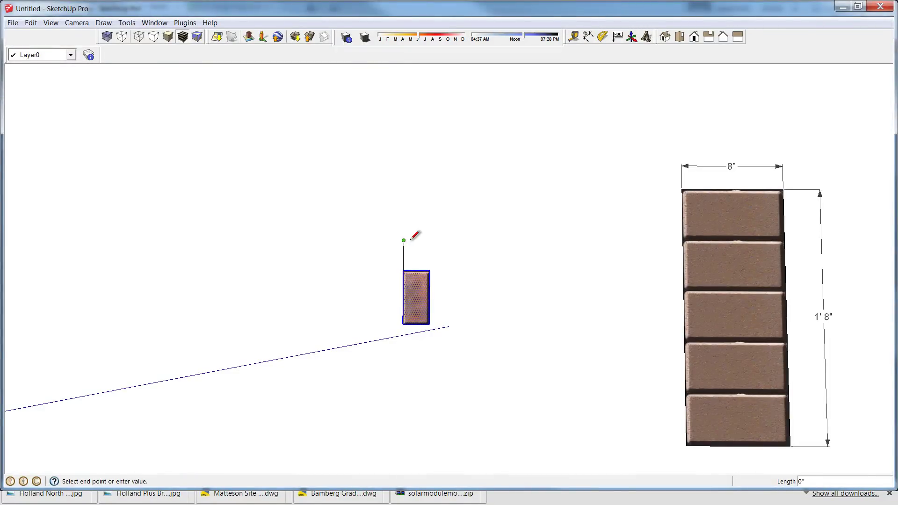
key("e")
left_click(404, 256)
key("space")
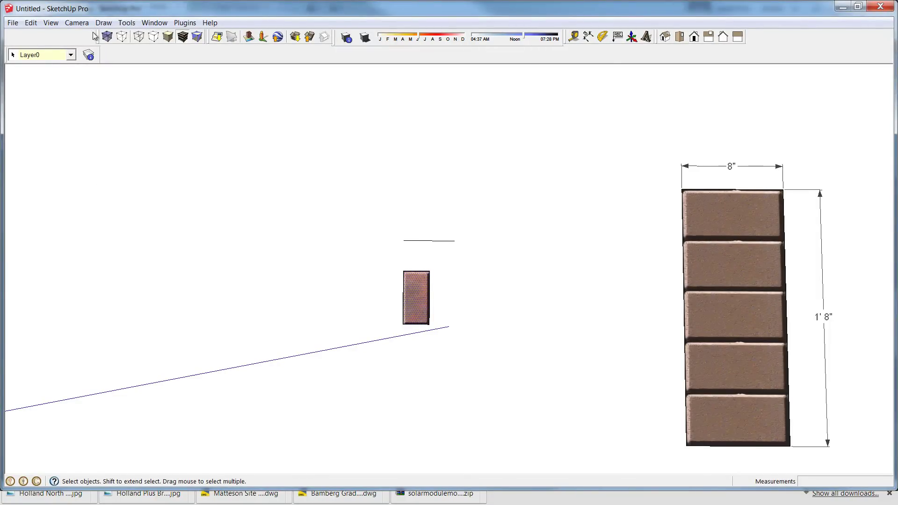
Show the Large Tool Set toolbar and move it out of the way of the model
left_click(51, 22)
mouse_move(140, 35)
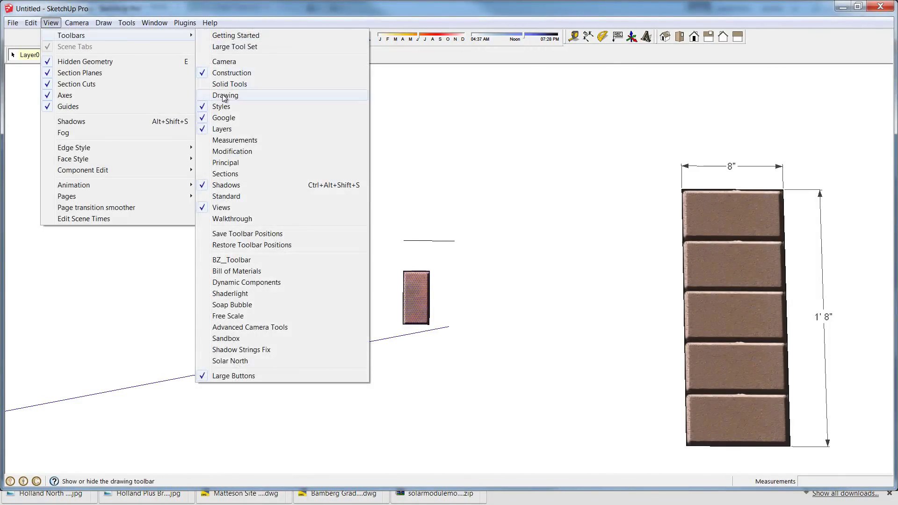
left_click(229, 46)
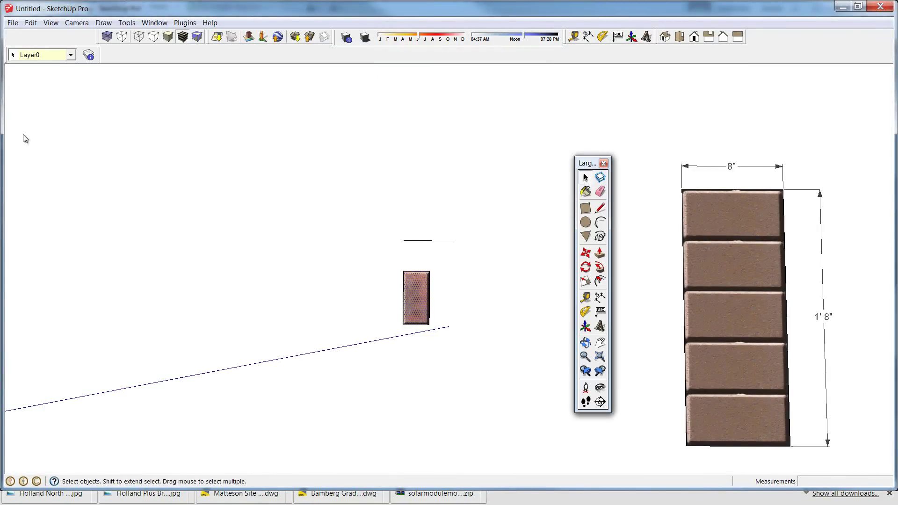
left_click_drag(589, 164, 25, 139)
Scale the paver's width to match the end of the horizontal reference line, and dimension that line
left_click(24, 252)
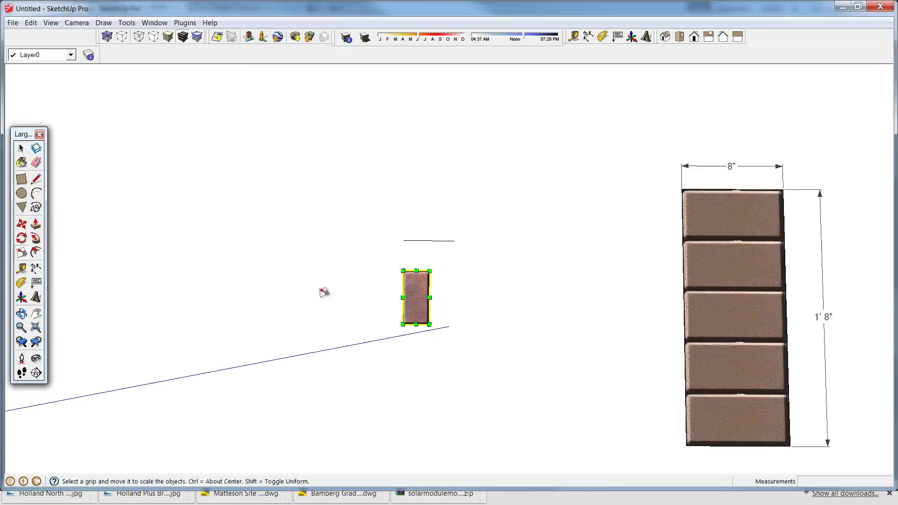
left_click_drag(404, 298, 407, 241)
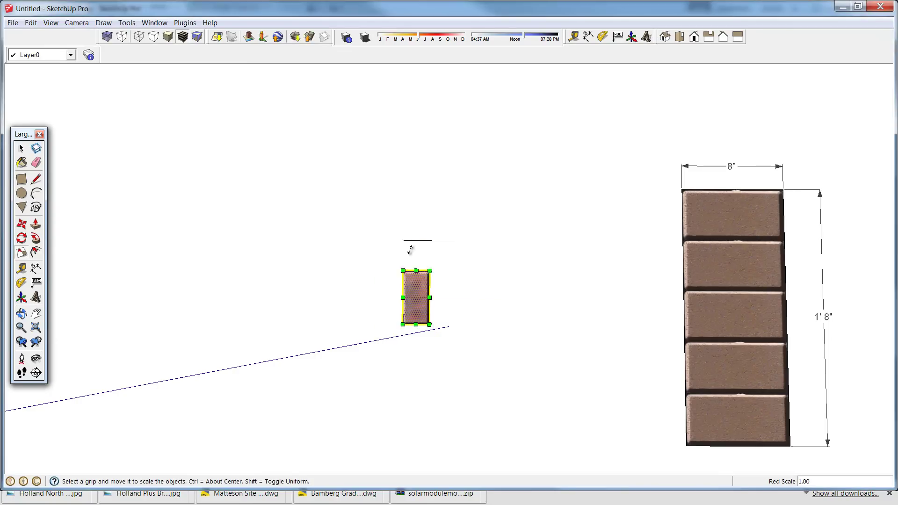
left_click_drag(428, 295, 454, 242)
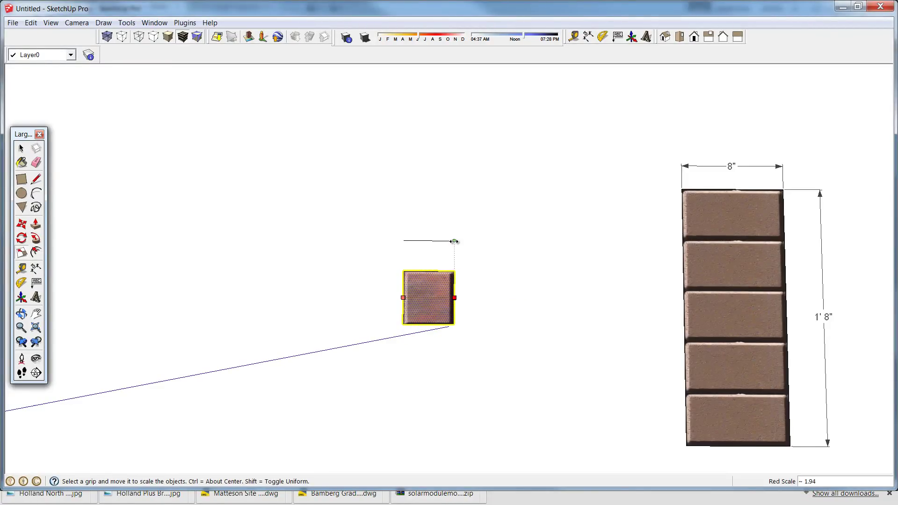
key("l")
left_click(590, 38)
left_click(443, 242)
left_click(447, 221)
Draw a vertical reference line just right of the paver, starting level with its upper edge
key("l")
left_click(454, 270)
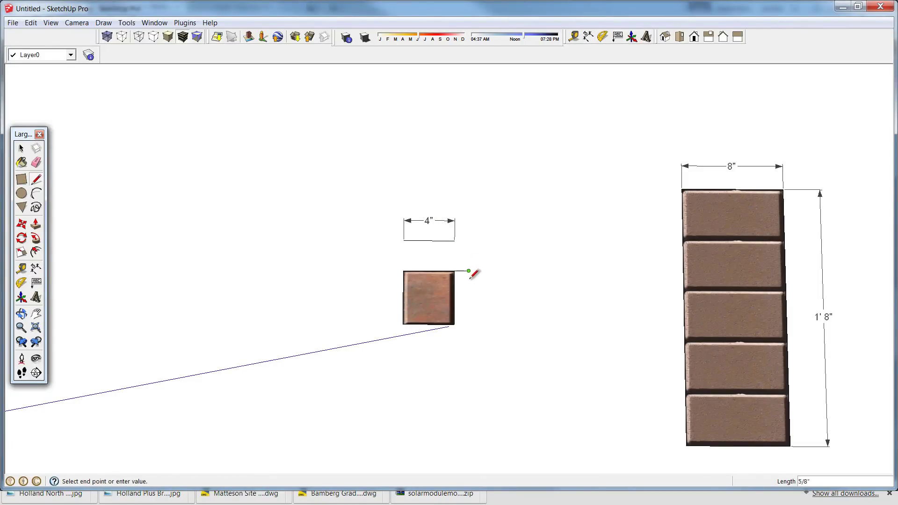
key("e")
key("space")
Scale the paver's length down to the lower end of the vertical reference line, and dimension that line
left_click(440, 289)
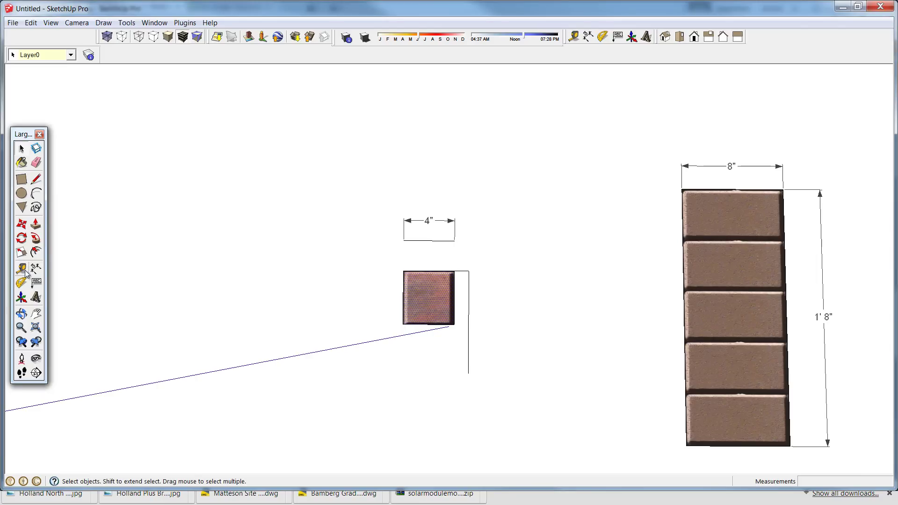
left_click(21, 252)
left_click_drag(428, 325, 473, 374)
left_click(36, 268)
left_click(469, 298)
left_click(496, 300)
Erase the reference lines and their dimensions around the scaled paver
key("e")
left_click_drag(458, 268, 472, 269)
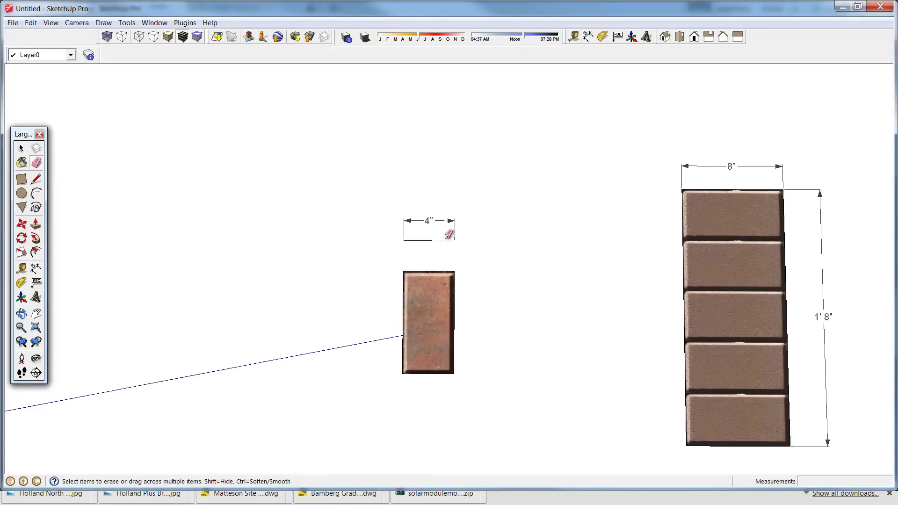
key("space")
Sample the scaled paver's Holland North Oaks_Autumn Blend material, and close the Materials window
key("b")
key("alt")
left_click(451, 279, "alt")
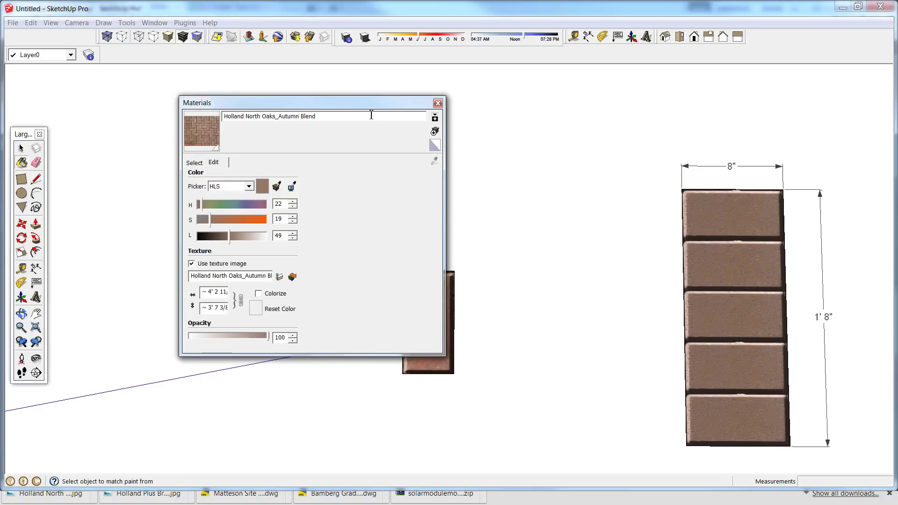
left_click(440, 104)
key("m")
left_click(427, 271)
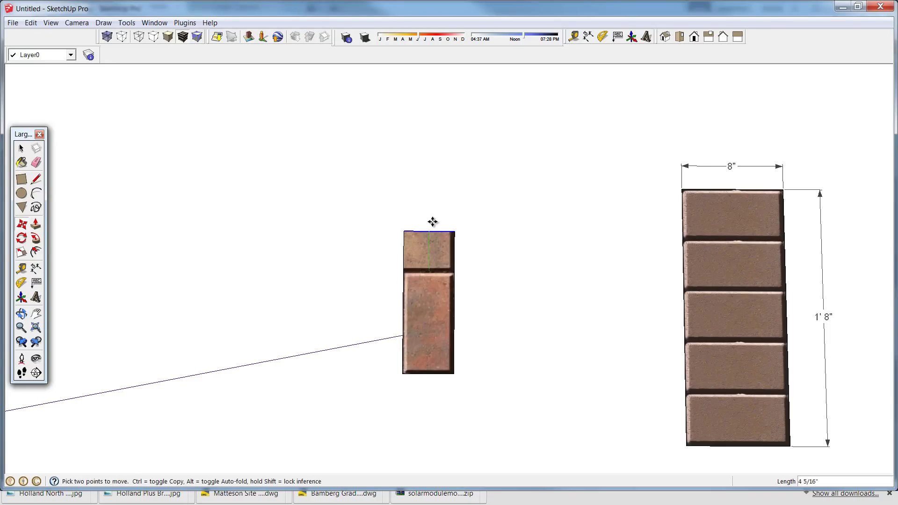
key("Escape")
key("space")
Enlarge the paver face by moving its left edge and upper edges outward, forming a roughly square herringbone patch
key("m")
left_click(404, 341)
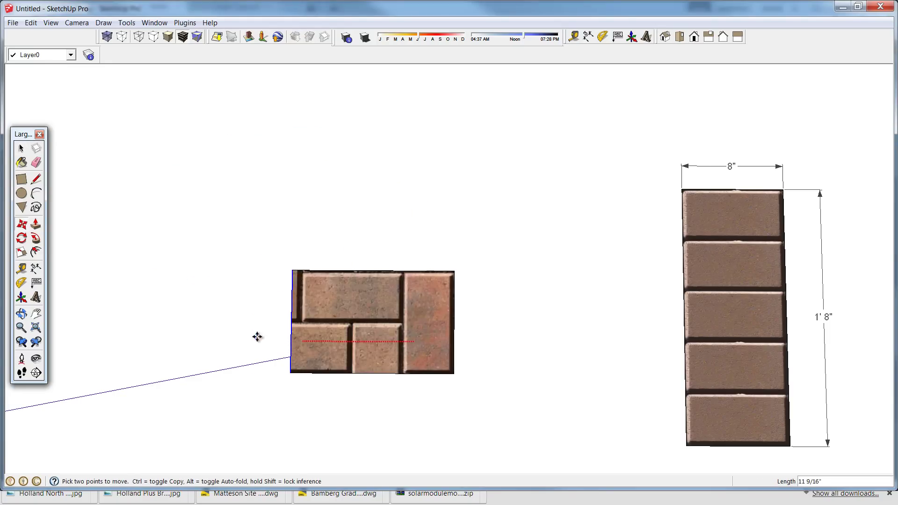
key("space")
left_click_drag(232, 236, 494, 289)
key("m")
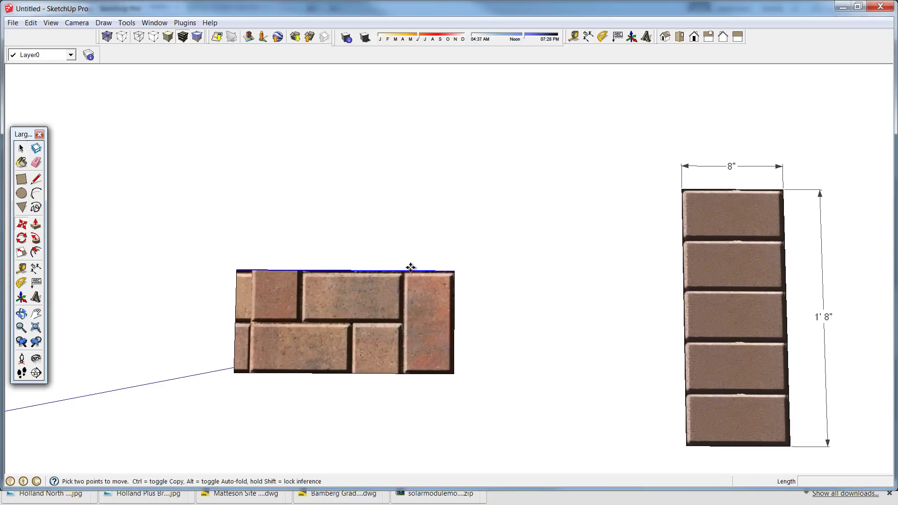
left_click(412, 240)
left_click(411, 133)
key("space")
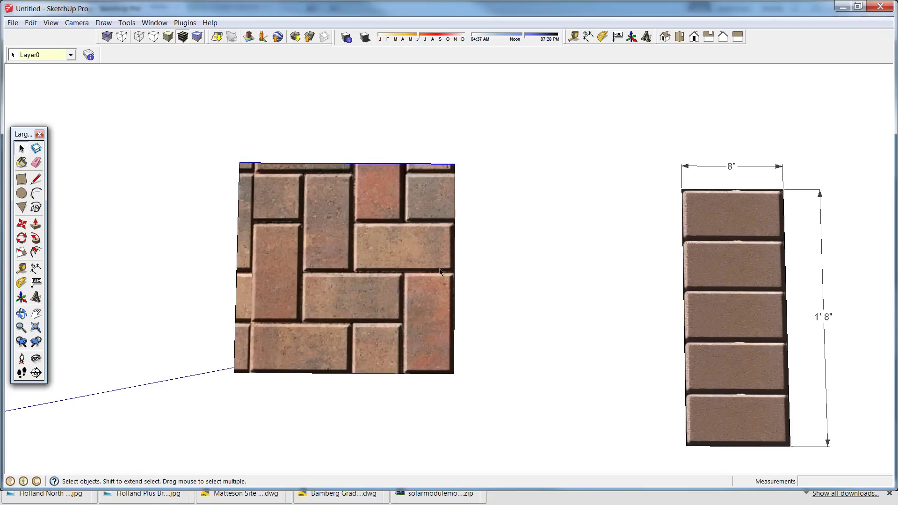
Draw a rectangle about 7' 11" by 7' 4" to the right of the brown paver strip, and open the Materials window beside it
scroll(407, 263, "down", 4)
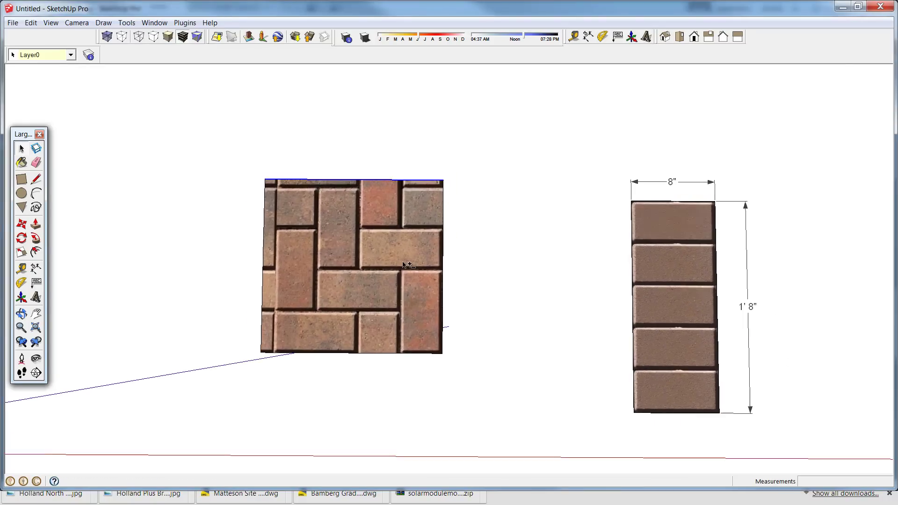
scroll(418, 268, "down", 4)
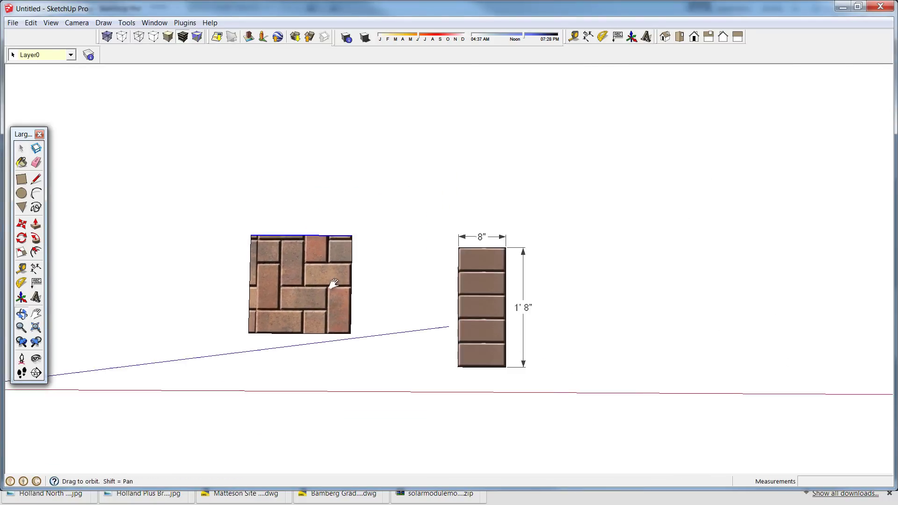
key("r")
left_click(490, 129)
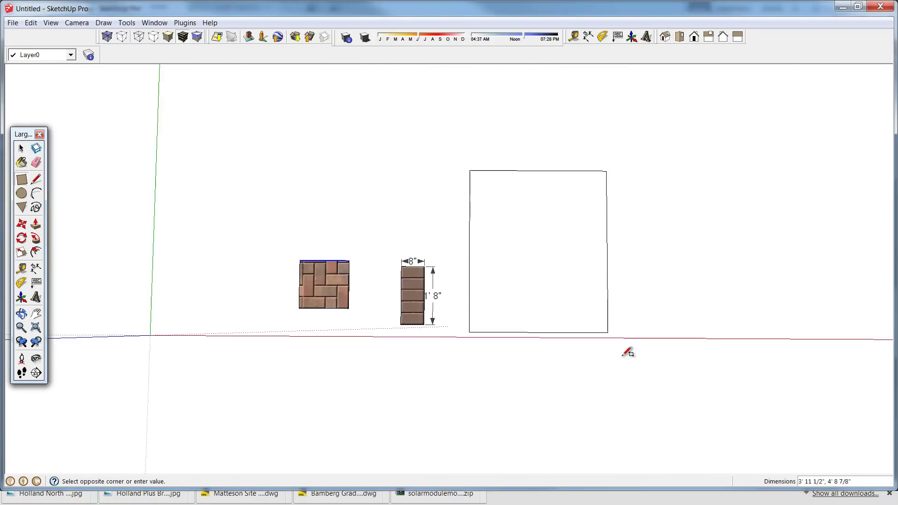
left_click(749, 427)
left_click(22, 163)
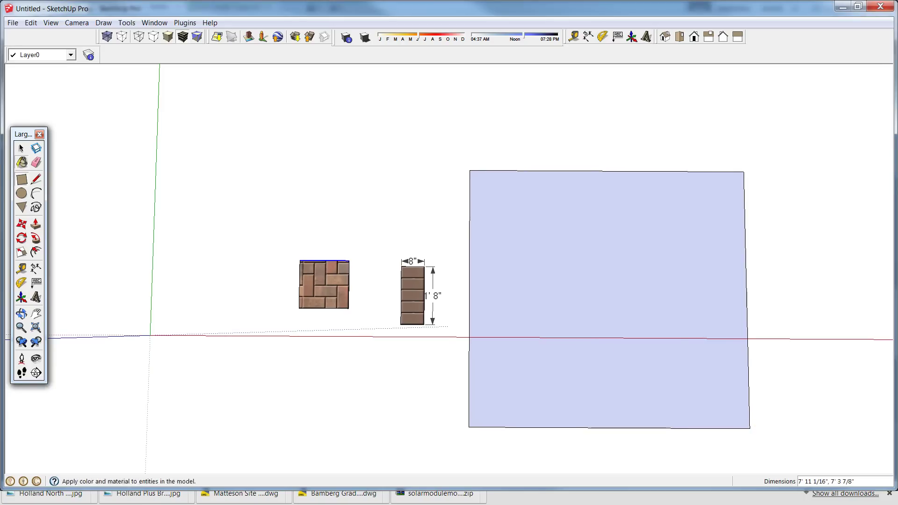
left_click_drag(322, 104, 143, 117)
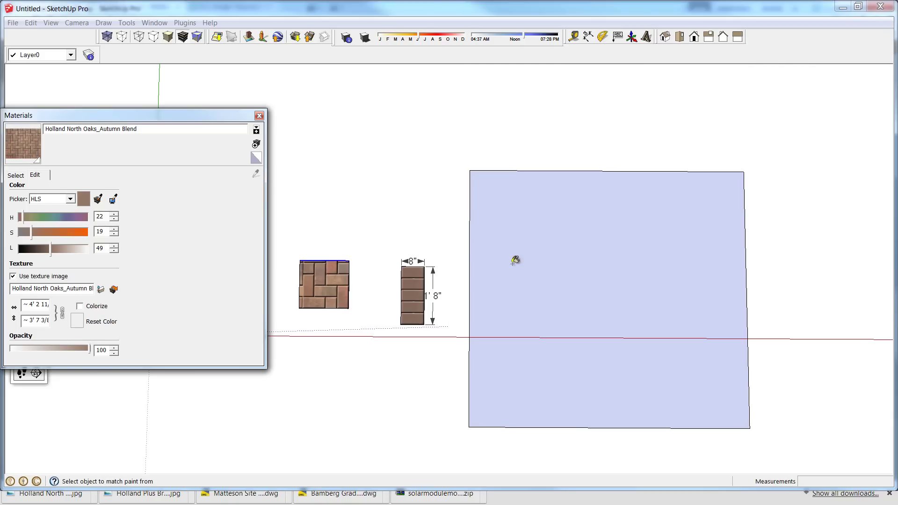
Offset the large rectangle's outline inward 8" to form a border
key("f")
left_click(482, 251)
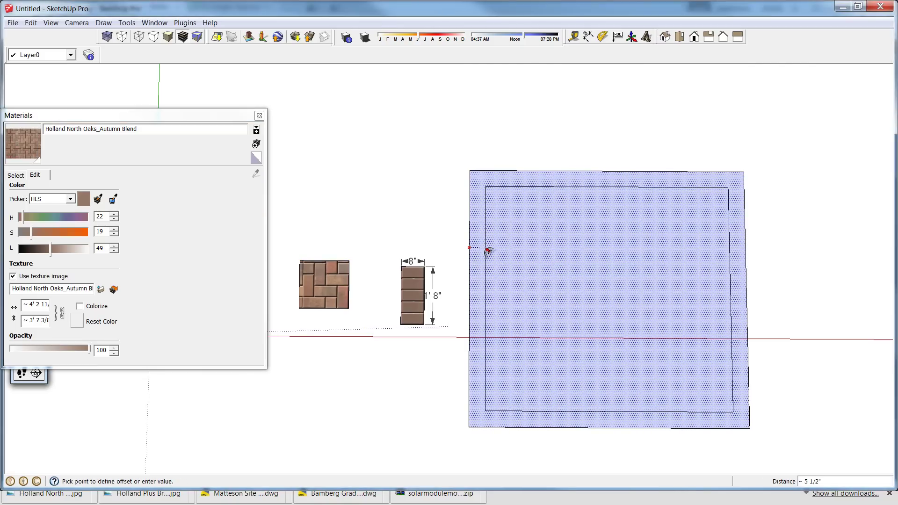
key("Return")
Draw 8" lines from the inner rectangle's four corners to the outer upper and lower edges, dividing the border into four strips
key("l")
left_click(493, 193)
left_click(494, 169)
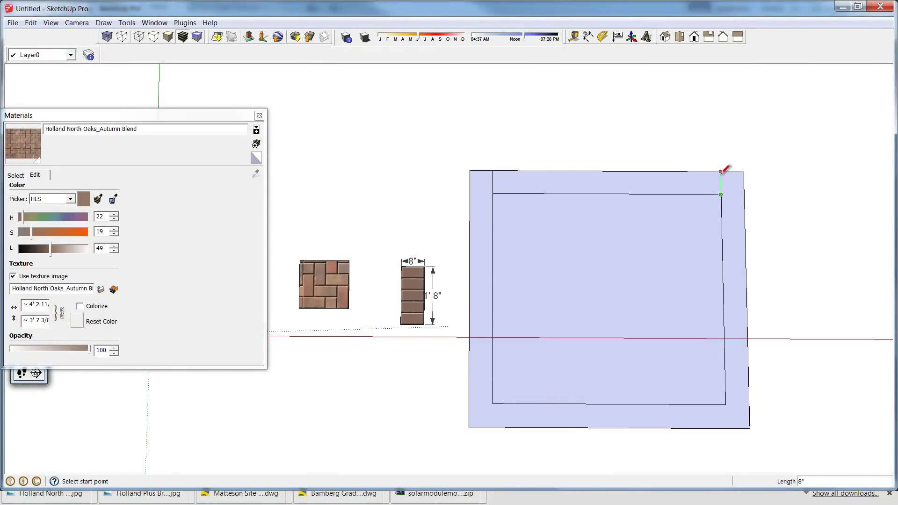
left_click(725, 405)
left_click(725, 427)
left_click(493, 403)
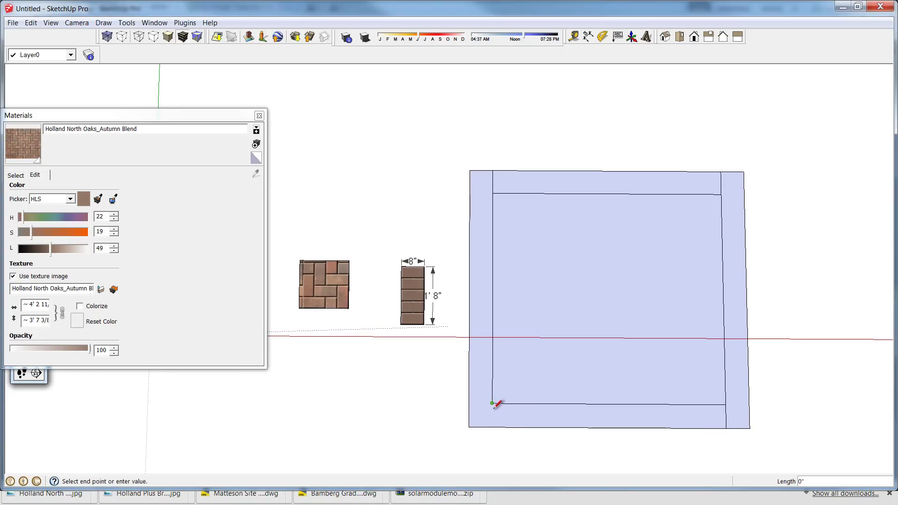
left_click(492, 427)
Narrow the Materials window, list the in-model materials, and paint the inner face with the herringbone patch's sampled Holland North Oaks_Autumn Blend
left_click(112, 200)
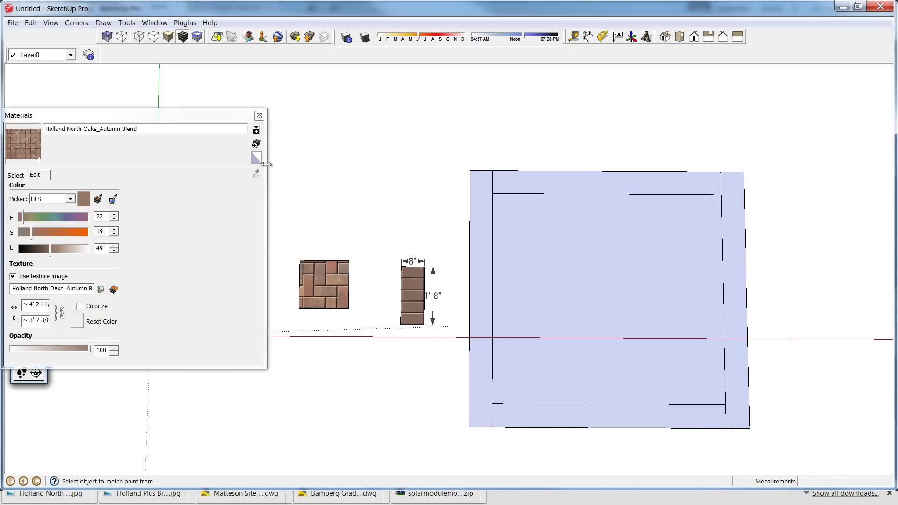
left_click_drag(266, 164, 210, 164)
left_click_drag(141, 116, 179, 110)
left_click(62, 170)
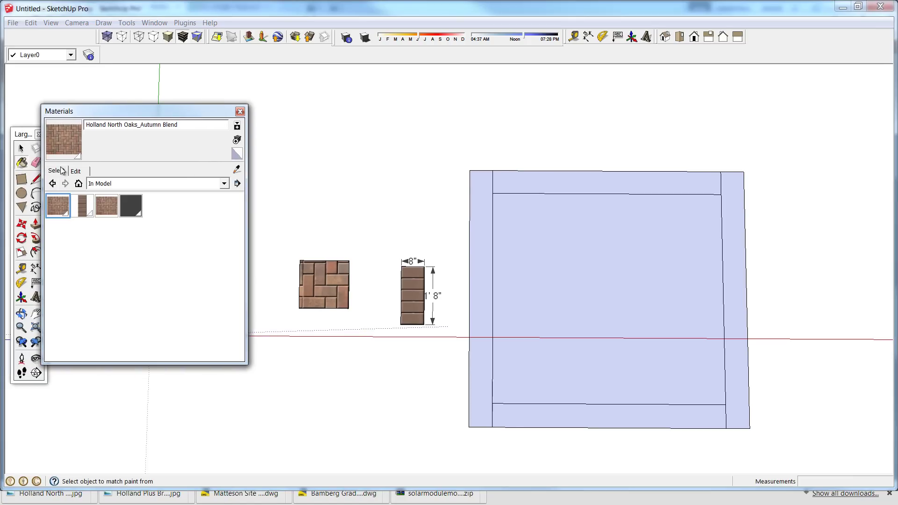
left_click(237, 169)
left_click(318, 267)
left_click(590, 266)
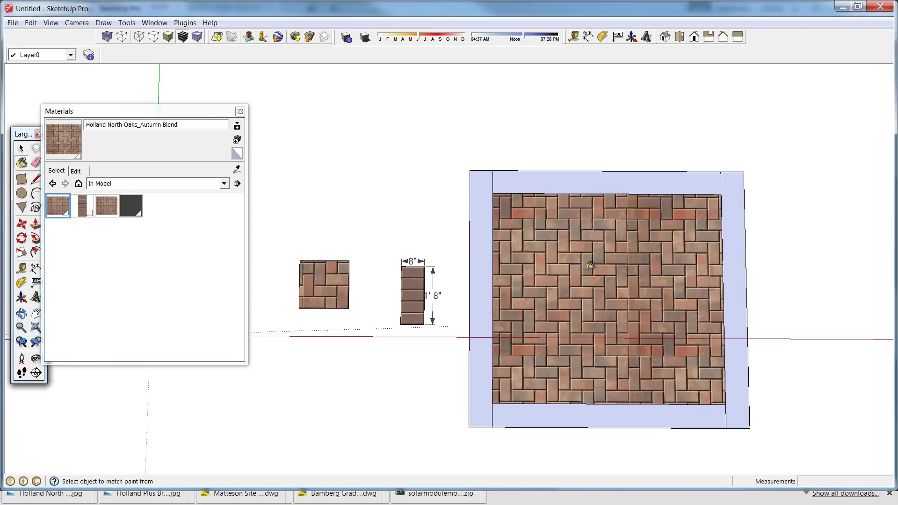
Sample Holland Plus Brown Herringbone_Border from the brown paver strip and paint all four border strips with it
left_click(237, 170)
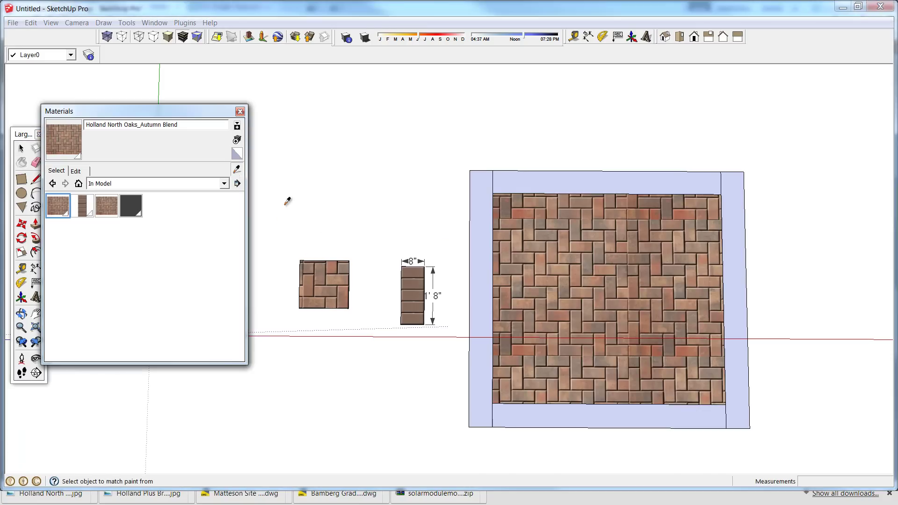
left_click(418, 276)
left_click(488, 253)
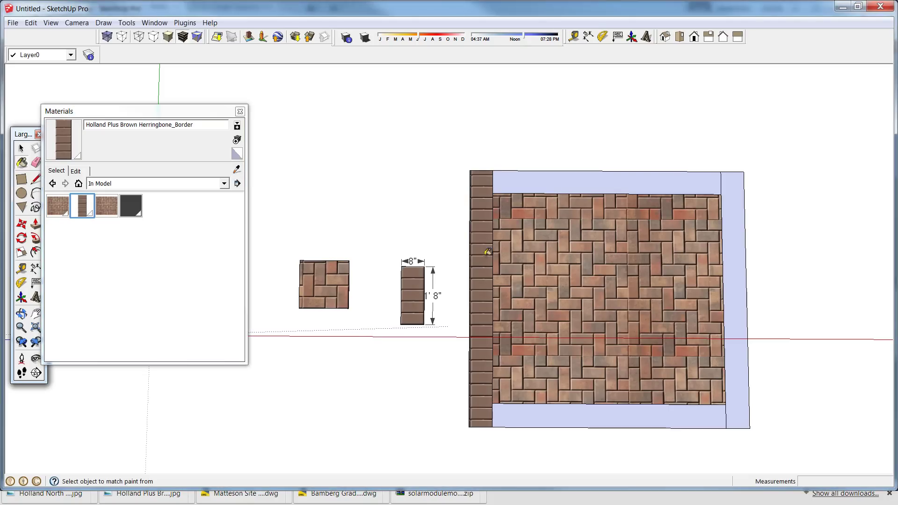
left_click(639, 176)
left_click(731, 191)
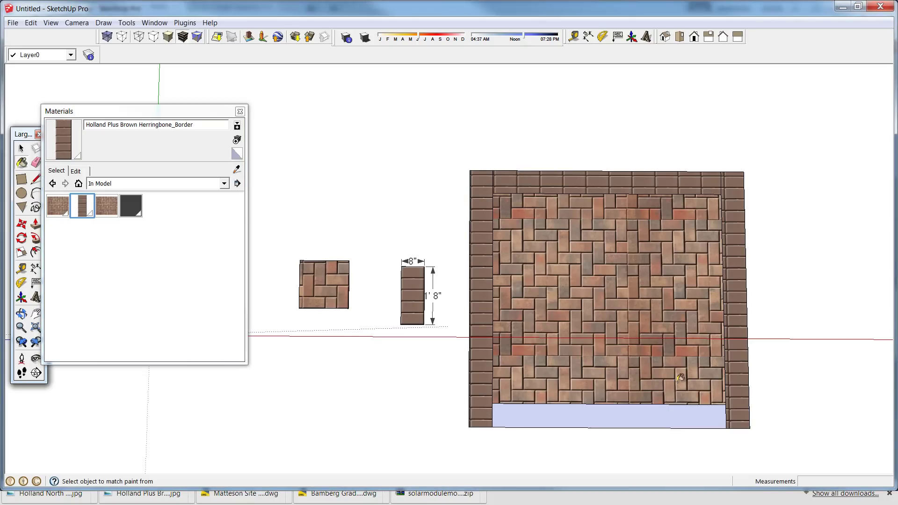
left_click(669, 419)
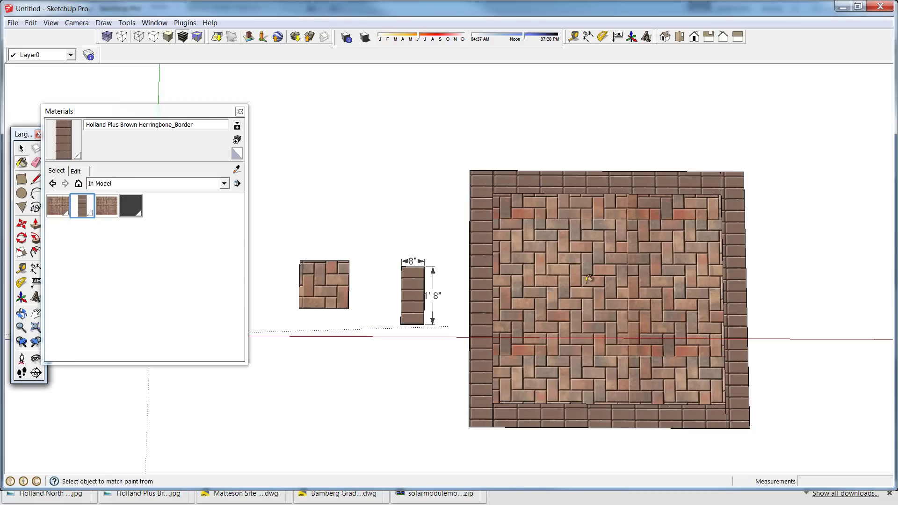
Reposition the left border strip's texture so a full paver starts at the strip's upper-left corner
scroll(488, 167, "up", 5)
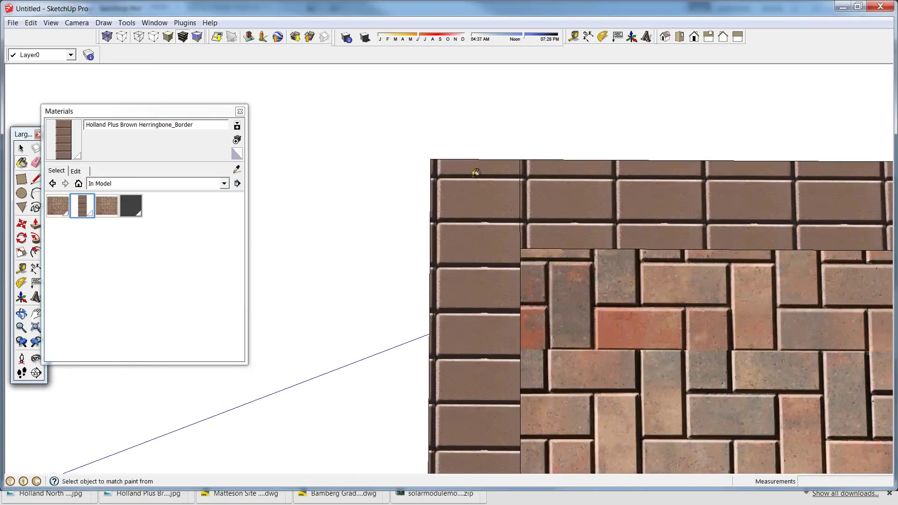
right_click(472, 176)
mouse_move(522, 310)
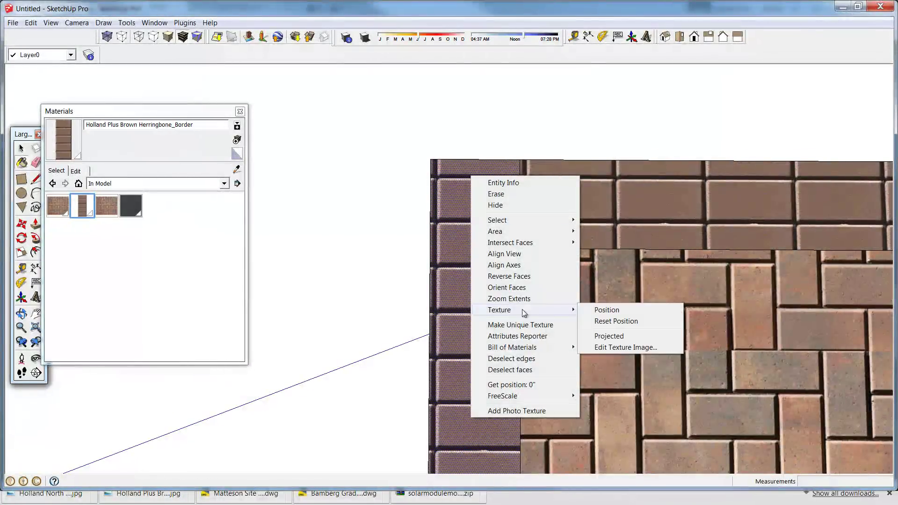
left_click(607, 310)
left_click_drag(445, 305, 435, 156)
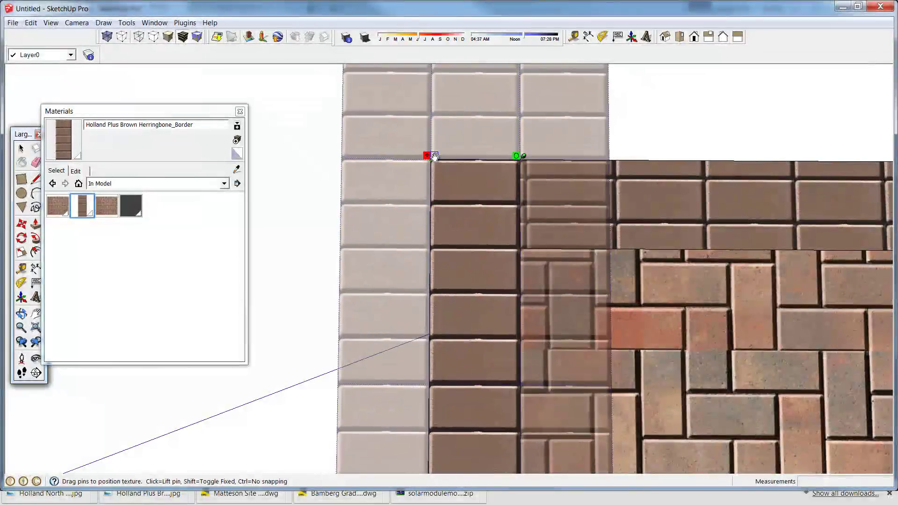
right_click(470, 186)
left_click(484, 192)
Rotate the upper border strip's texture a quarter turn and align a full paver with the strip's lower-right corner
middle_click_drag(564, 192, 286, 224)
scroll(286, 224, "down", 5)
right_click(396, 229)
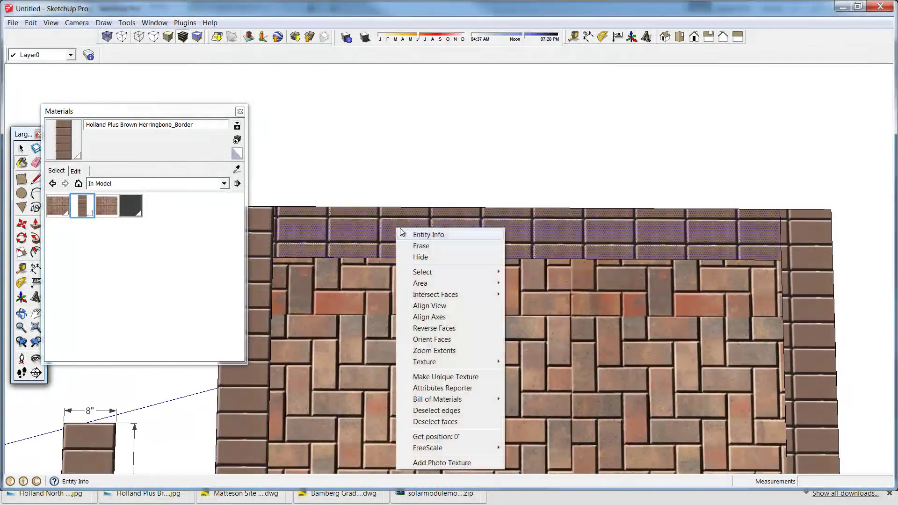
mouse_move(447, 361)
left_click(519, 362)
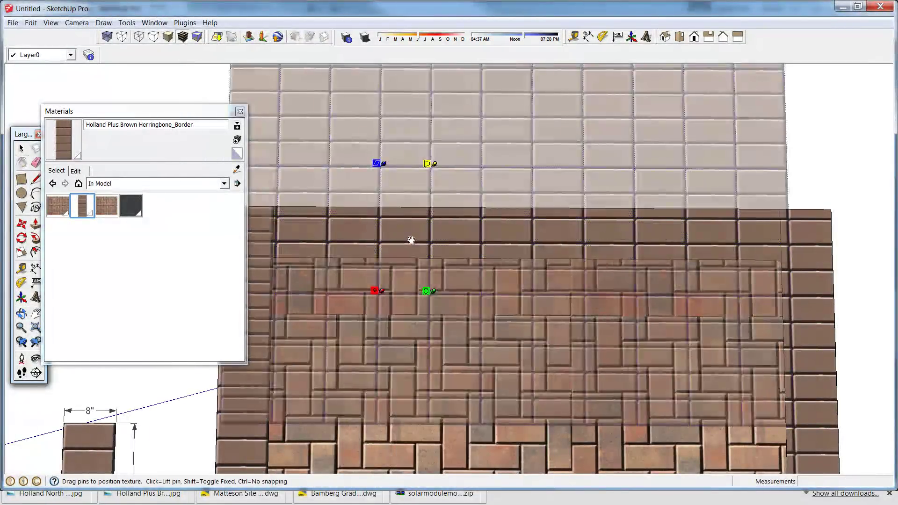
left_click_drag(446, 236, 457, 240)
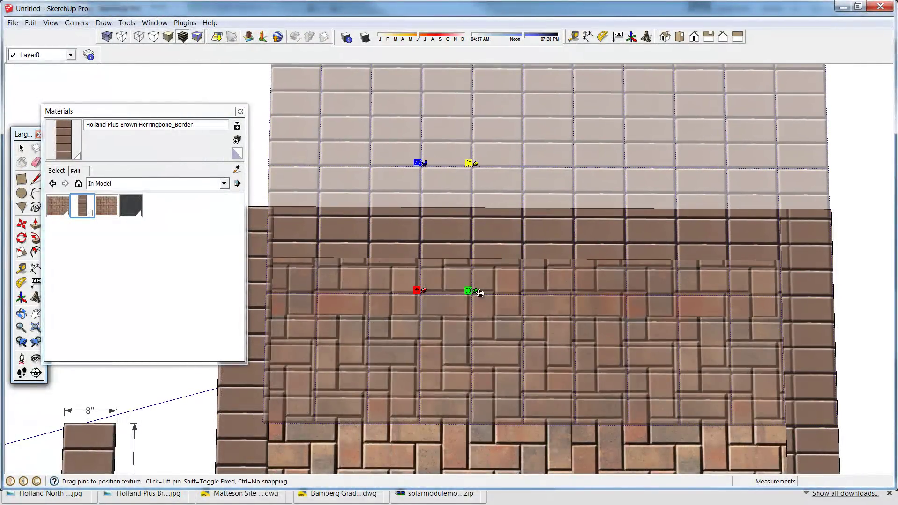
mouse_move(477, 291)
left_mouse_down()
mouse_move(440, 256)
mouse_move(474, 290)
left_mouse_up()
right_click(470, 239)
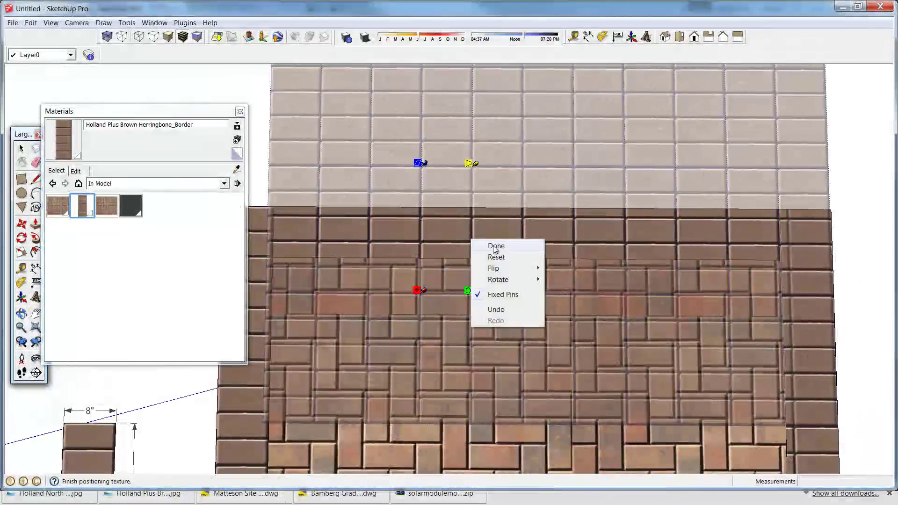
left_click(568, 276)
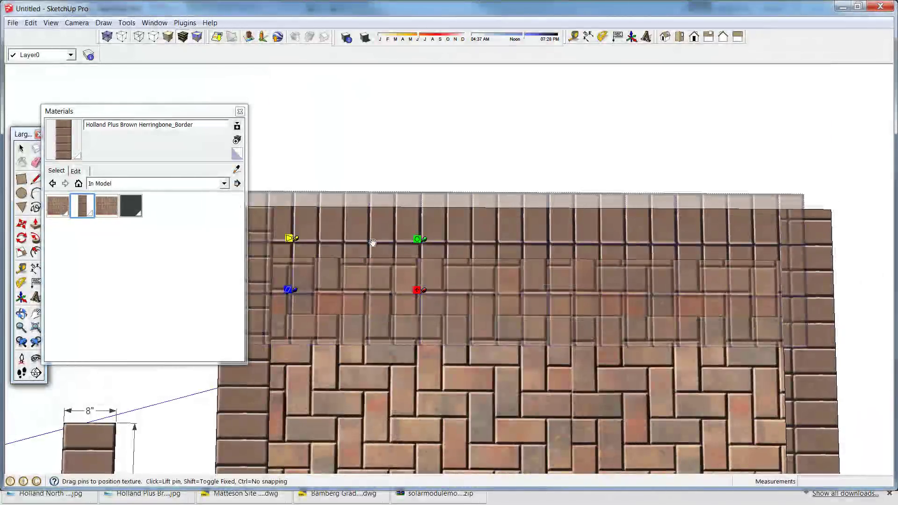
left_click_drag(363, 238, 371, 237)
left_click_drag(431, 287, 782, 256)
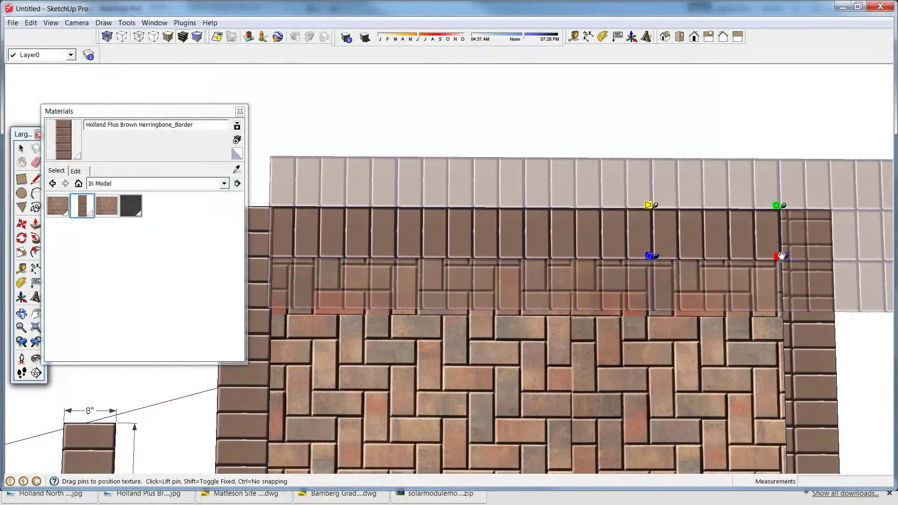
right_click(710, 239)
left_click(722, 247)
Reposition the right border strip's texture so a full paver starts at the strip's upper-left corner
key("b")
mouse_move(670, 249)
middle_mouse_down("shift")
mouse_move(538, 251)
mouse_move(733, 223)
middle_mouse_up("shift")
scroll(719, 222, "down", 4)
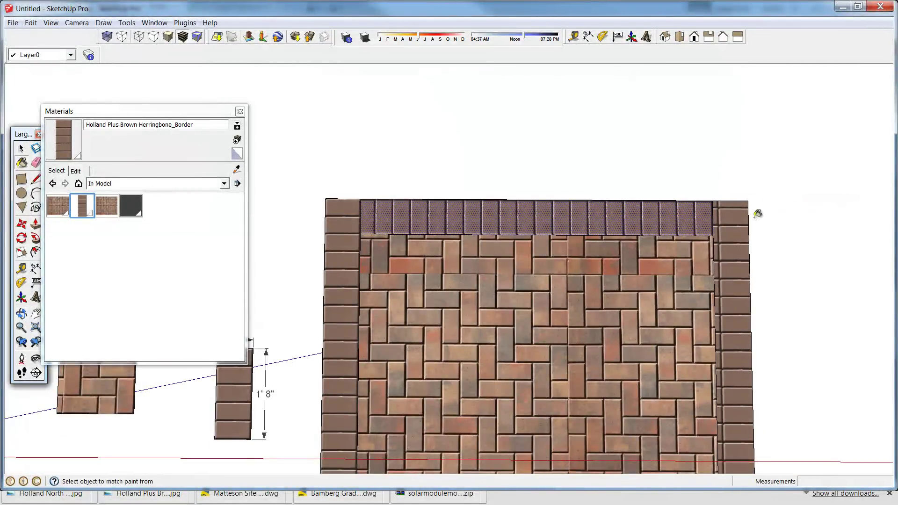
right_click(732, 218)
mouse_move(772, 352)
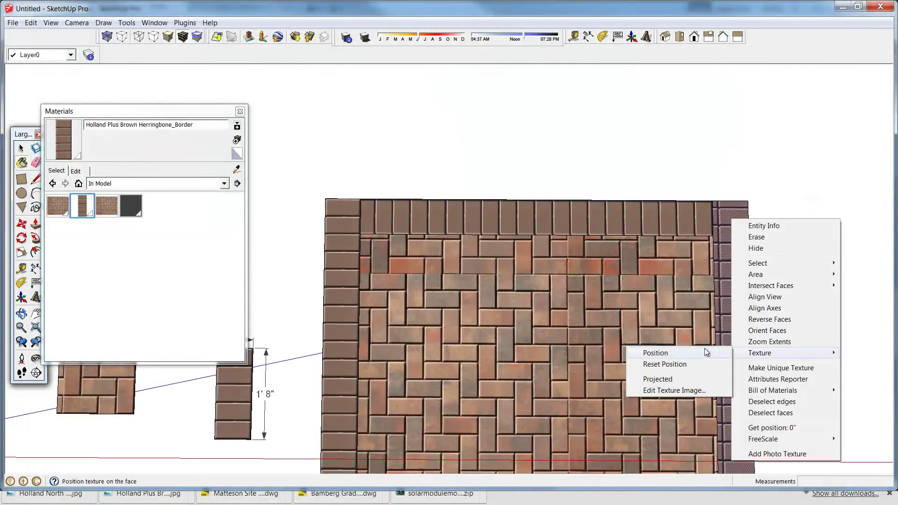
left_click(705, 352)
left_click_drag(716, 260, 716, 198)
right_click(728, 218)
left_click(741, 224)
Try painting the lower border strip with the upper strip's rotated texture and aligning it with the lower strip's lower-left corner
middle_click_drag(536, 277, 564, 142)
mouse_move(510, 255)
middle_mouse_down("shift")
mouse_move(482, 361)
mouse_move(480, 204)
middle_mouse_up("shift")
scroll(495, 287, "down", 2)
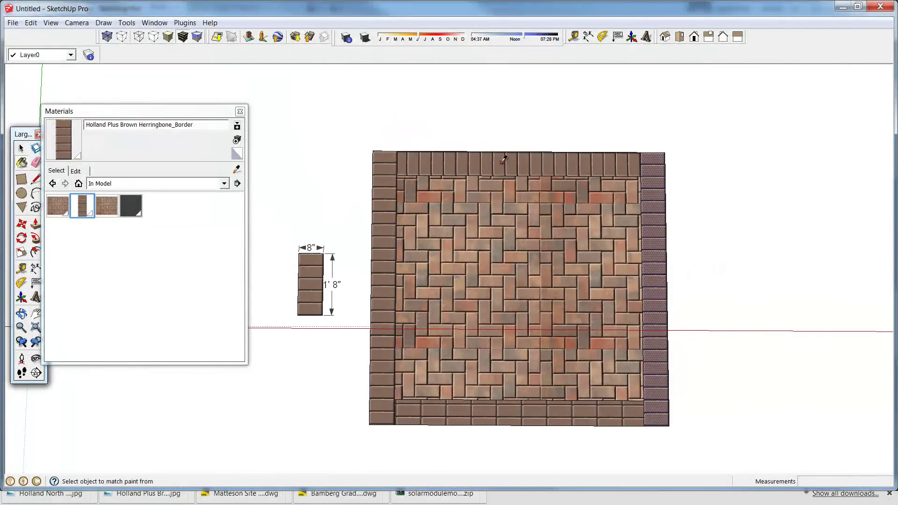
left_click(519, 413)
right_click(476, 414)
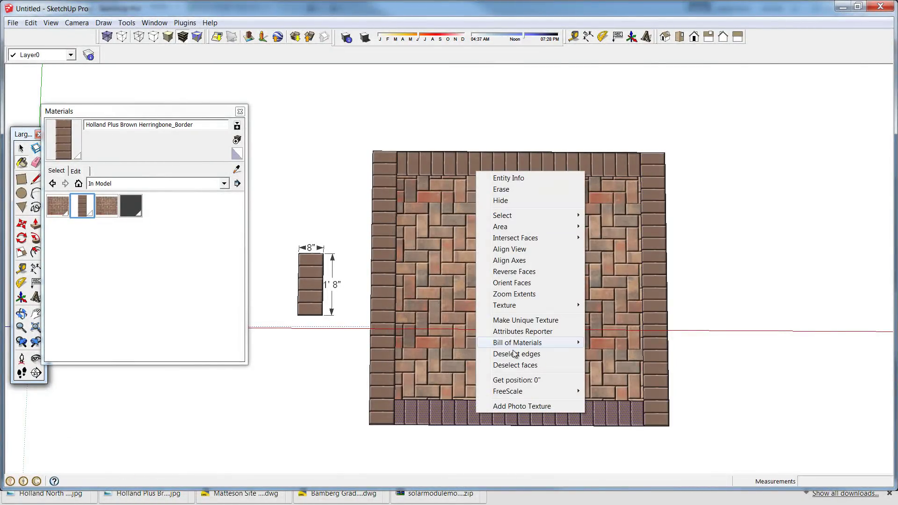
mouse_move(533, 302)
left_click(612, 304)
left_click_drag(451, 421, 393, 421)
scroll(413, 426, "up", 1)
scroll(413, 427, "up", 2)
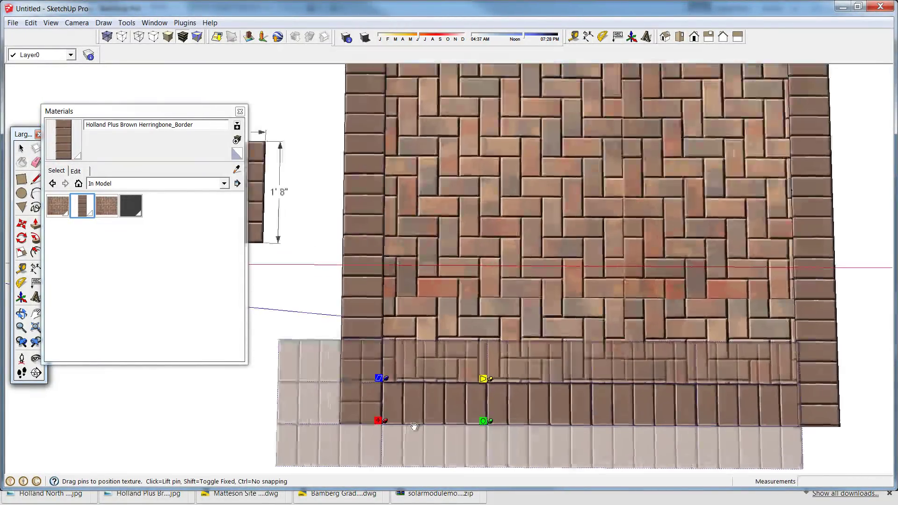
Try stretching the lower border strip's texture with free pins, and undo the texture changes on that strip
key("shift")
key("shift")
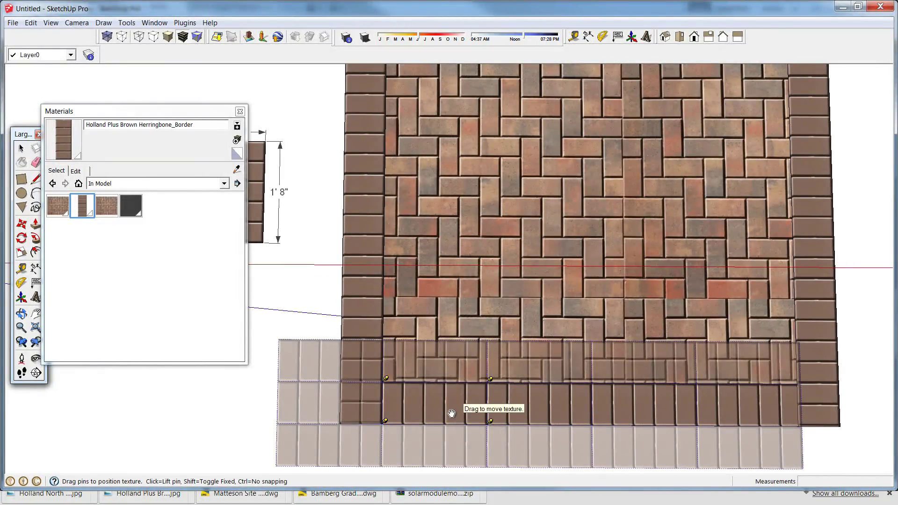
key("shift")
key("shift")
key("shift")
left_click_drag(491, 379, 474, 304)
left_click_drag(386, 379, 310, 341)
key("shift")
key("Return")
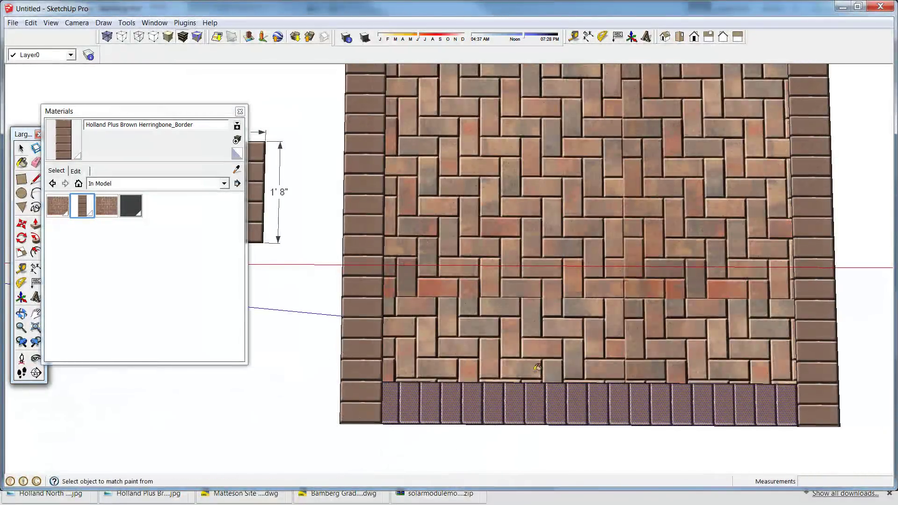
key("ctrl+z")
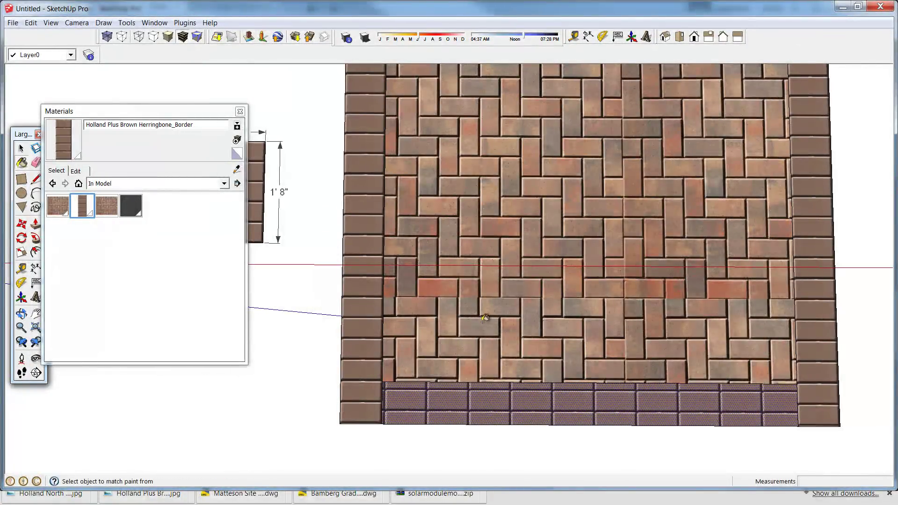
Rotate the lower border strip's texture a quarter turn and align a full paver with the strip's lower-right corner
right_click(480, 414)
mouse_move(510, 304)
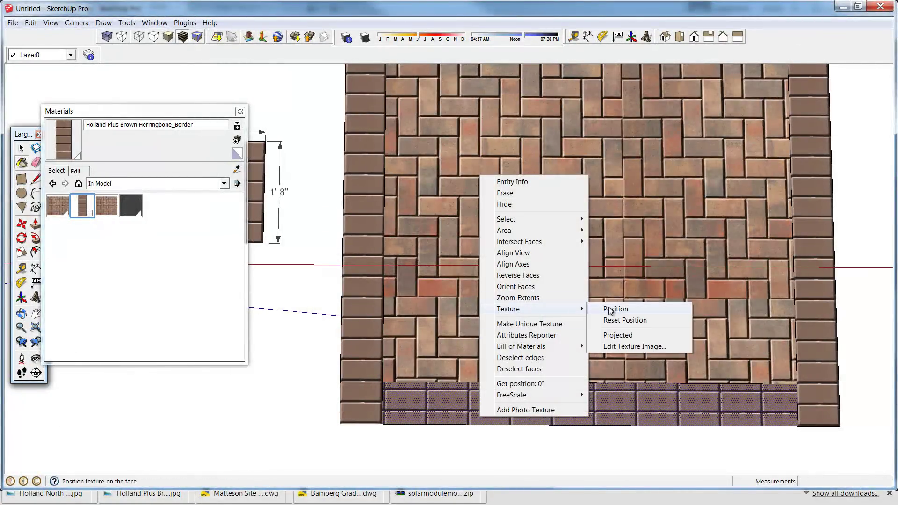
left_click(601, 303)
right_click(488, 411)
mouse_move(525, 440)
left_click(579, 438)
left_click_drag(473, 451, 798, 425)
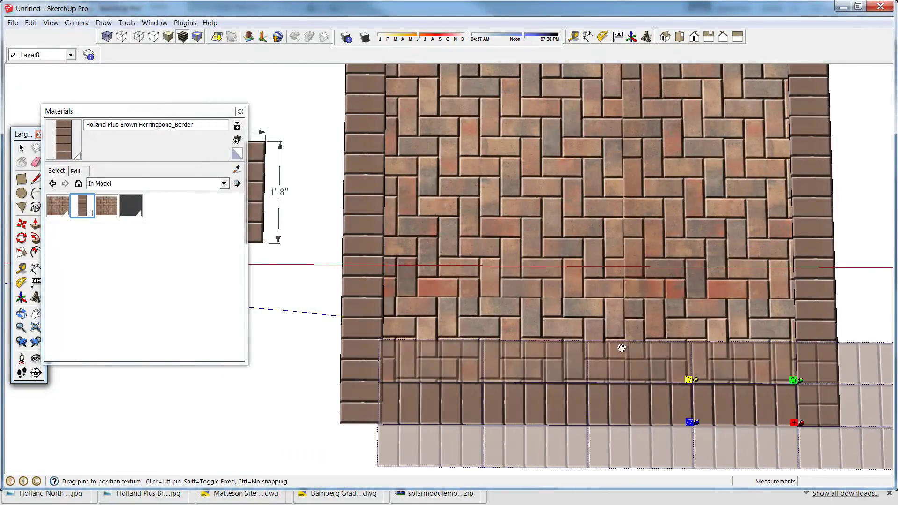
right_click(580, 329)
left_click(592, 335)
Shift the herringbone texture on the inner face so its pavers line up with the lower border strip
right_click(462, 281)
mouse_move(560, 172)
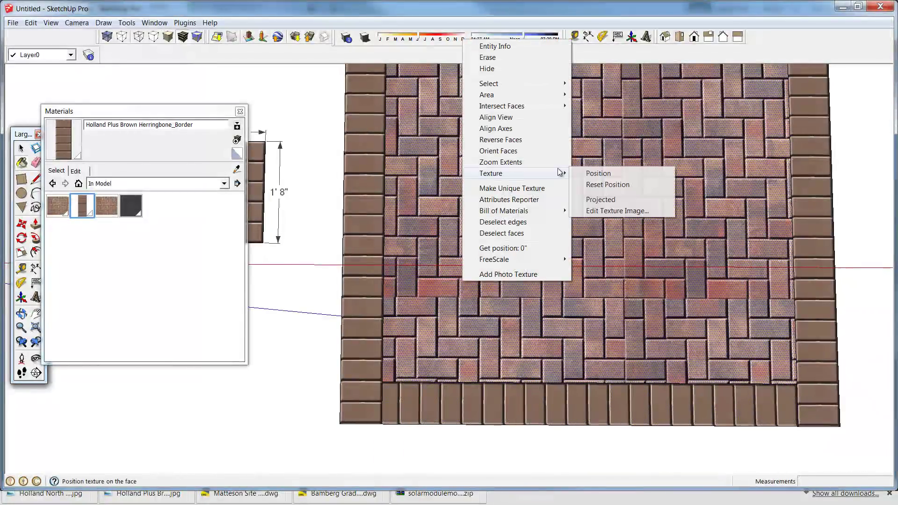
left_click(598, 173)
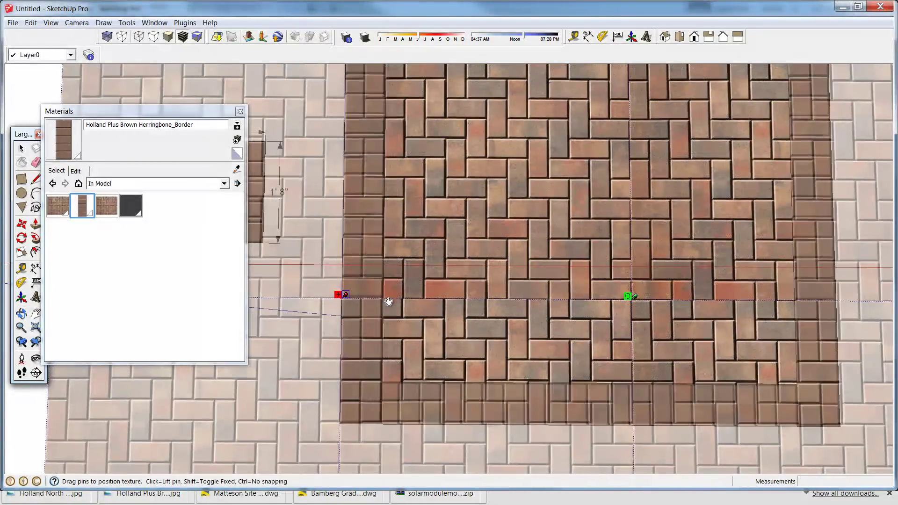
left_click_drag(389, 302, 429, 385)
right_click(607, 276)
left_click(620, 283)
Examine the seams between the repeating herringbone texture tiles up close
middle_click_drag(694, 240, 650, 252, "shift")
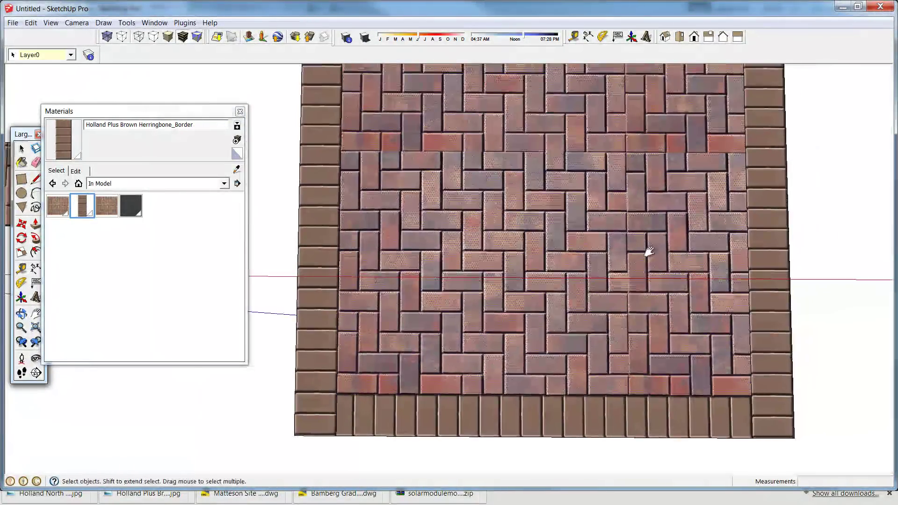
scroll(649, 252, "up", 5)
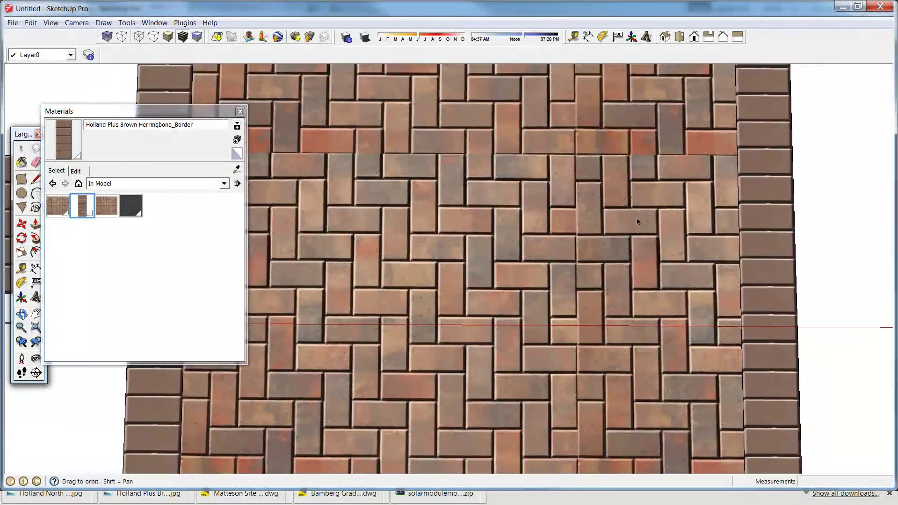
middle_click_drag(637, 222, 635, 219)
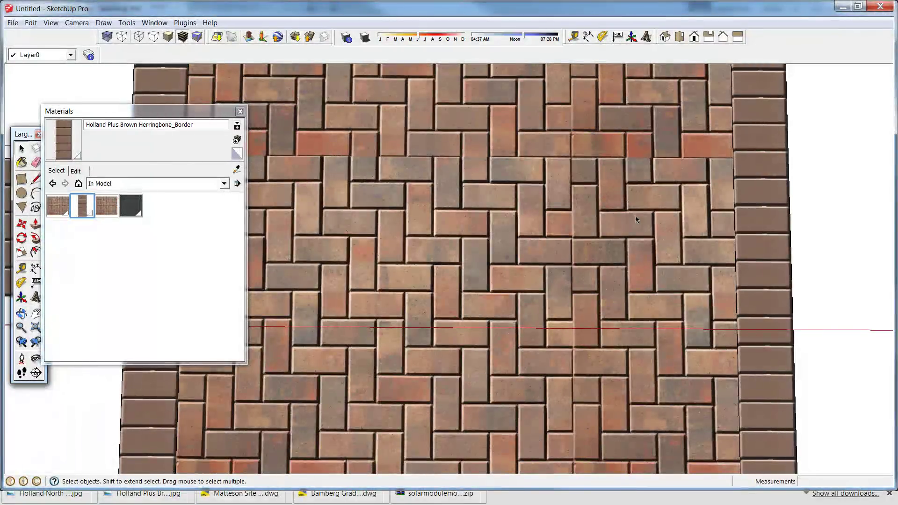
scroll(569, 164, "up", 3)
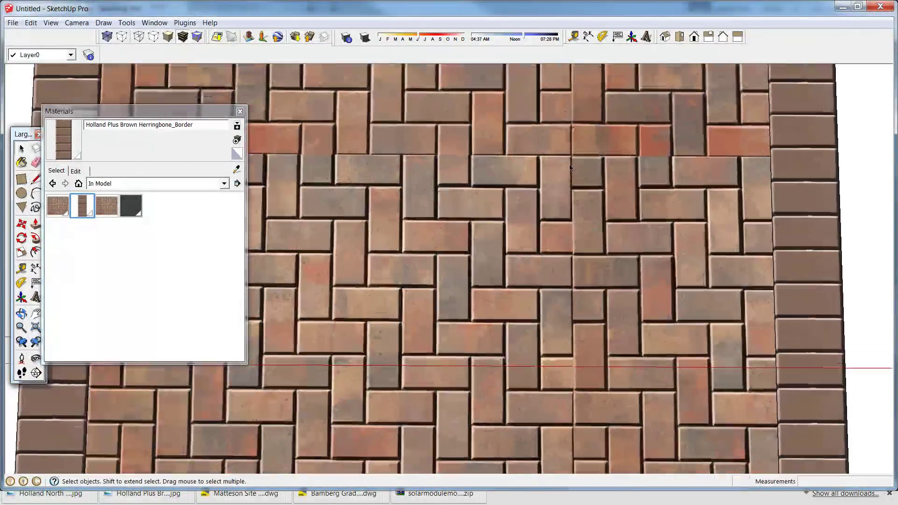
scroll(574, 230, "up", 2)
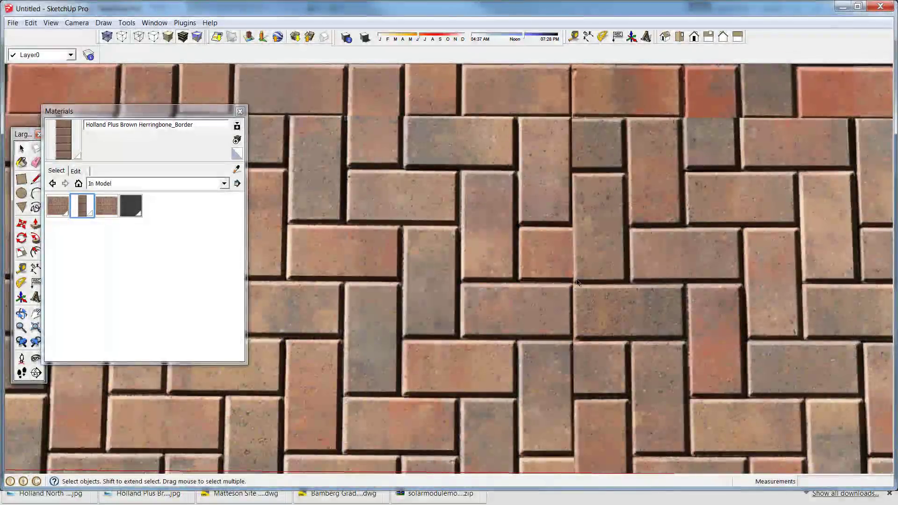
Sample the Holland North Oaks_Autumn Blend herringbone material from the inner face and open its texture image for editing in Photoshop
scroll(572, 229, "down", 2)
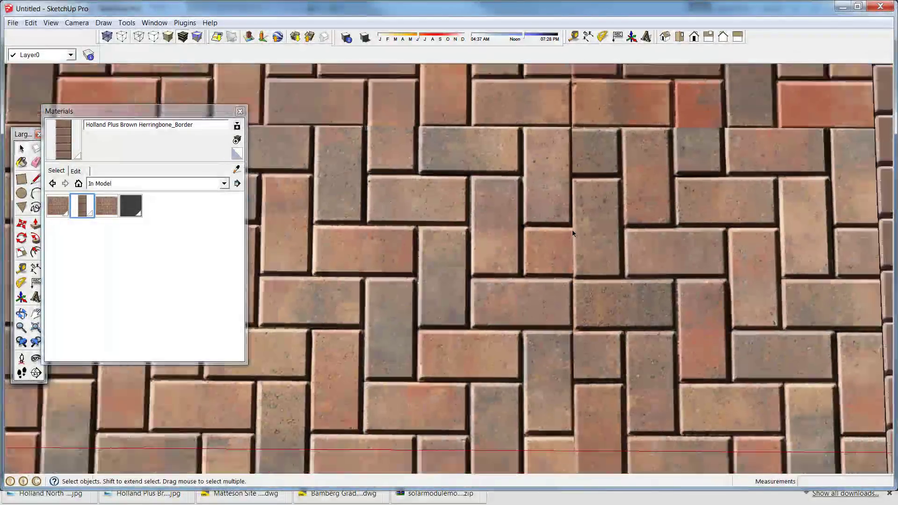
scroll(575, 238, "up", 2)
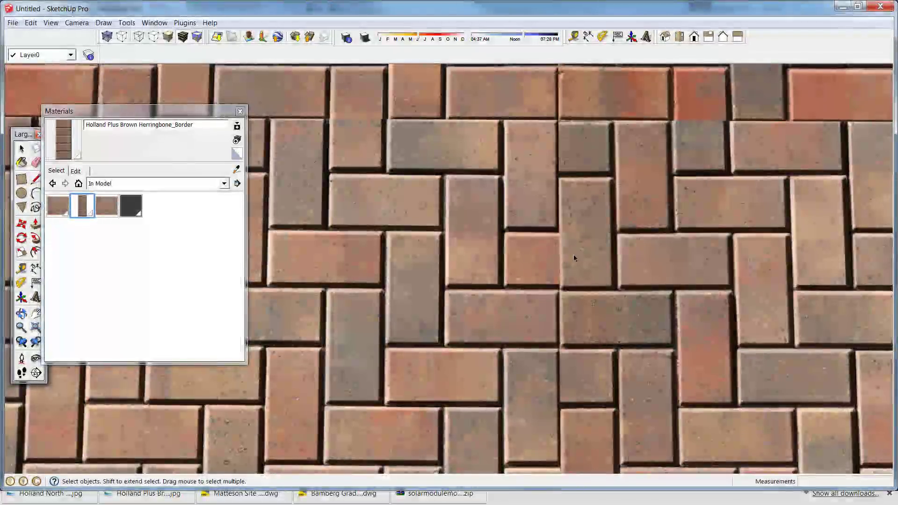
scroll(574, 255, "down", 4)
key("b")
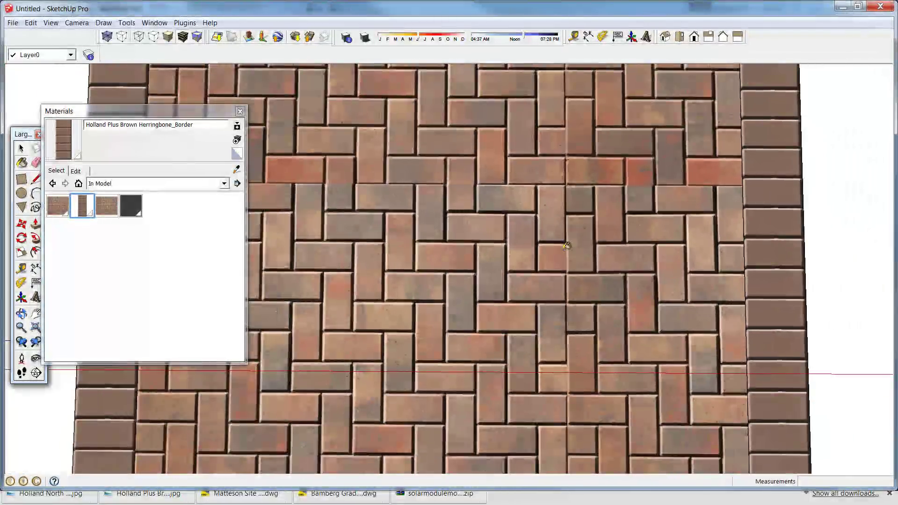
left_click(564, 246, "alt")
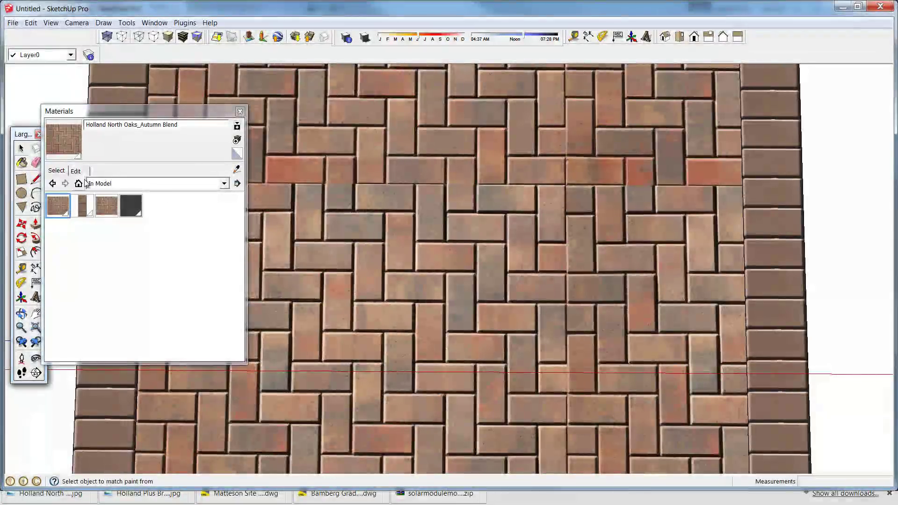
left_click(76, 172)
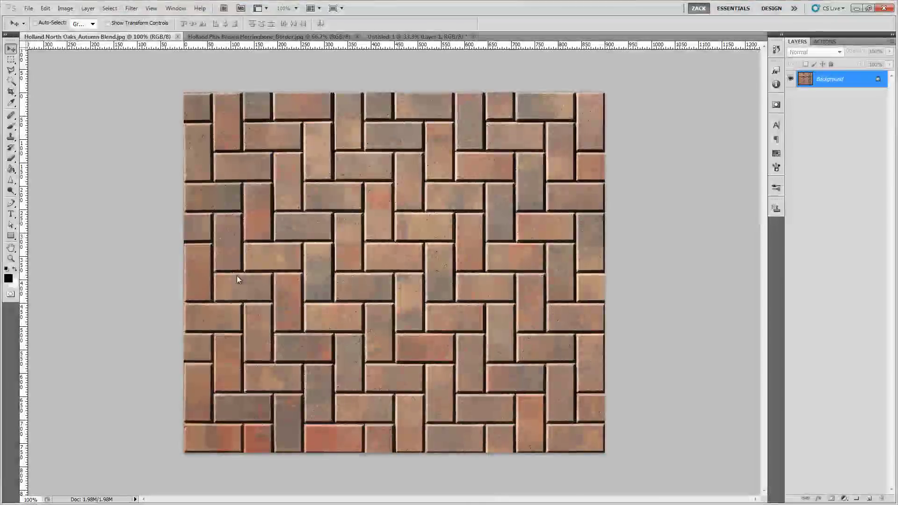
Apply the Offset filter to the herringbone image, shifting it until its tile edges meet in the middle of the canvas
left_click(132, 8)
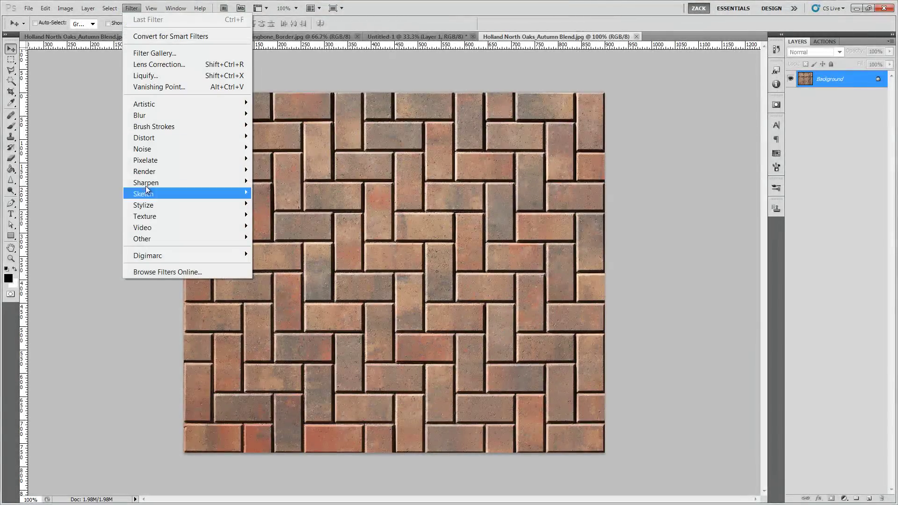
mouse_move(203, 238)
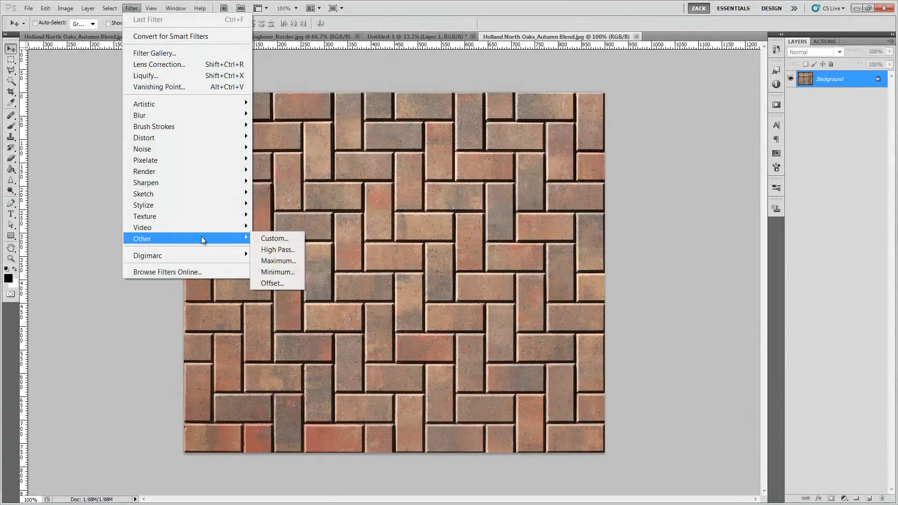
left_click(282, 284)
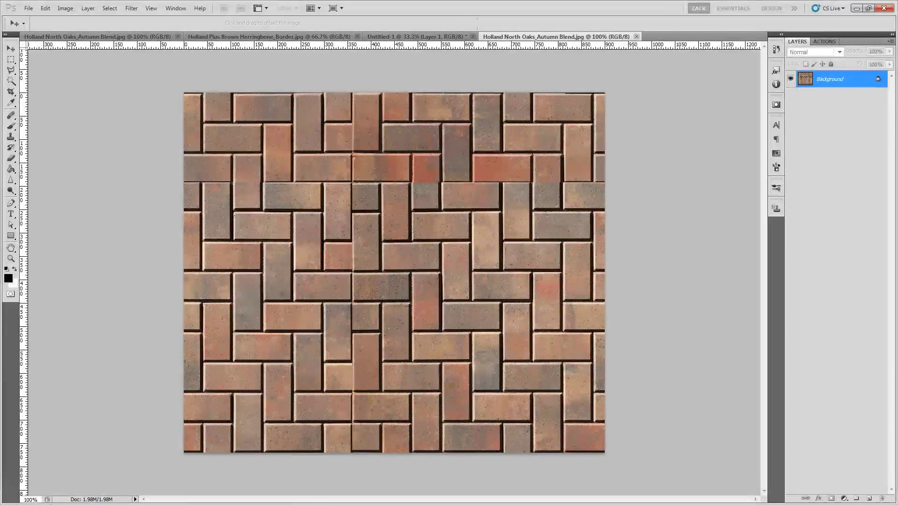
left_click_drag(564, 131, 571, 176)
left_click(625, 144)
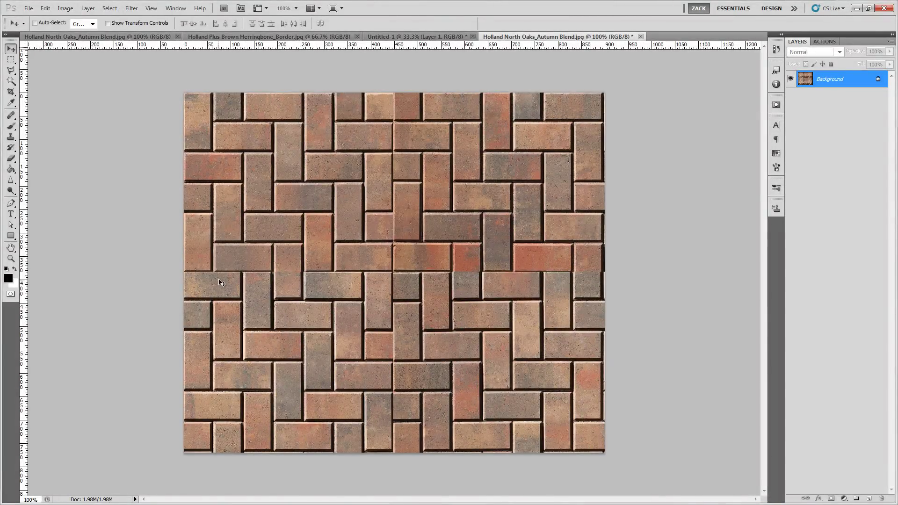
With a 45-pixel Clone Stamp, clone the vertical joints on both sides of the cut upright paver across the horizontal seam
scroll(238, 273, "up", 10, "alt")
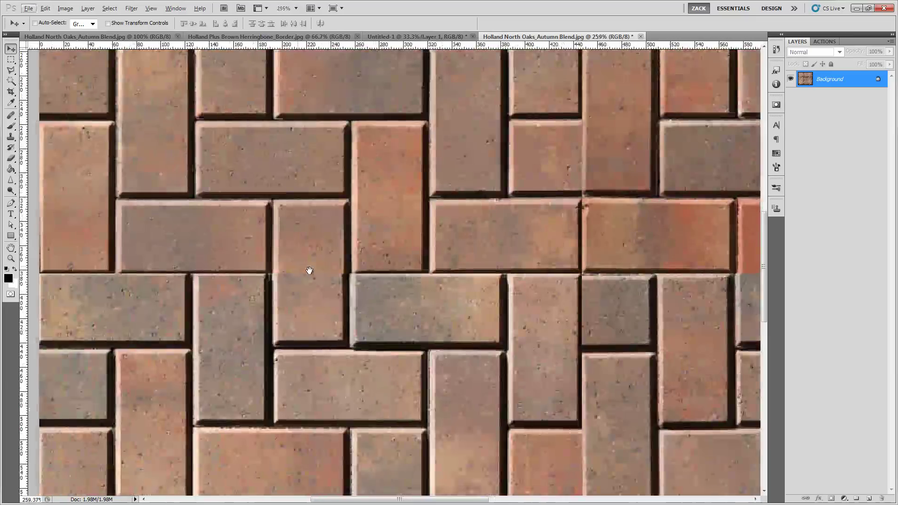
left_click_drag(309, 270, 322, 276)
key("s")
right_click(10, 139)
left_click(41, 138)
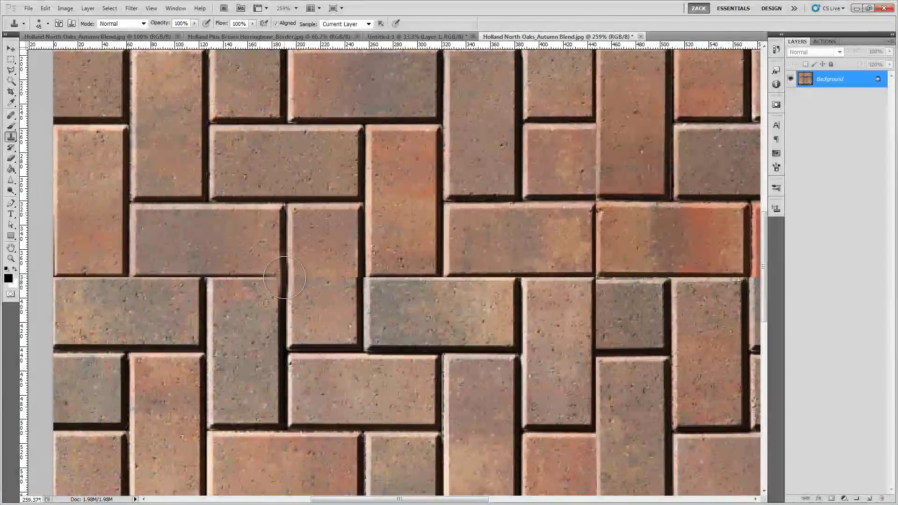
left_click(284, 243, "alt")
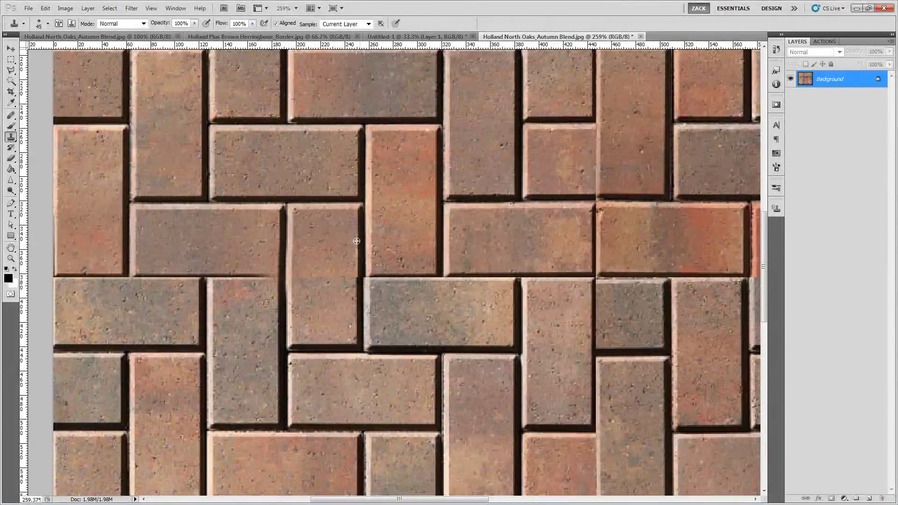
left_click_drag(360, 269, 360, 279)
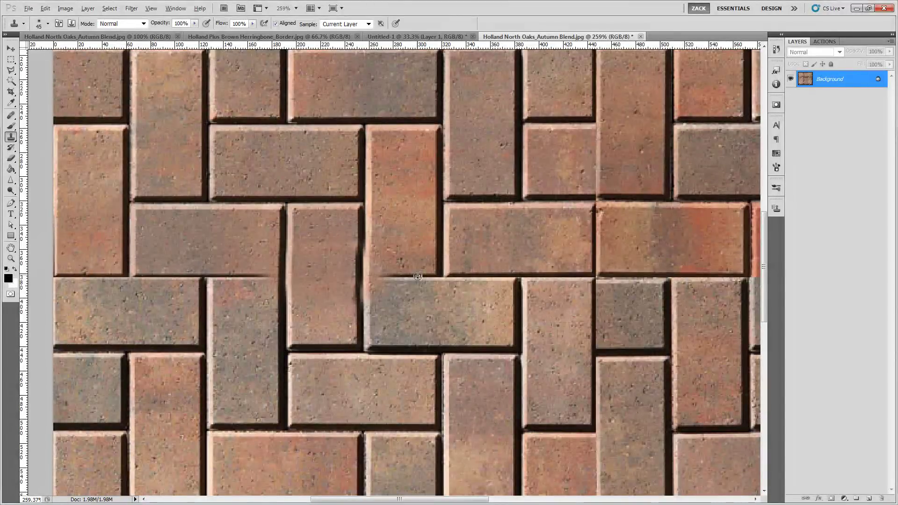
Retouch the joints beside the cloned upright paver using a Clone Stamp reduced to 25 pixels, undoing the unsuccessful stroke
left_click(418, 277, "alt")
mouse_move(392, 276)
left_mouse_down()
mouse_move(380, 277)
mouse_move(391, 276)
left_mouse_up()
left_click_drag(433, 252, 419, 246)
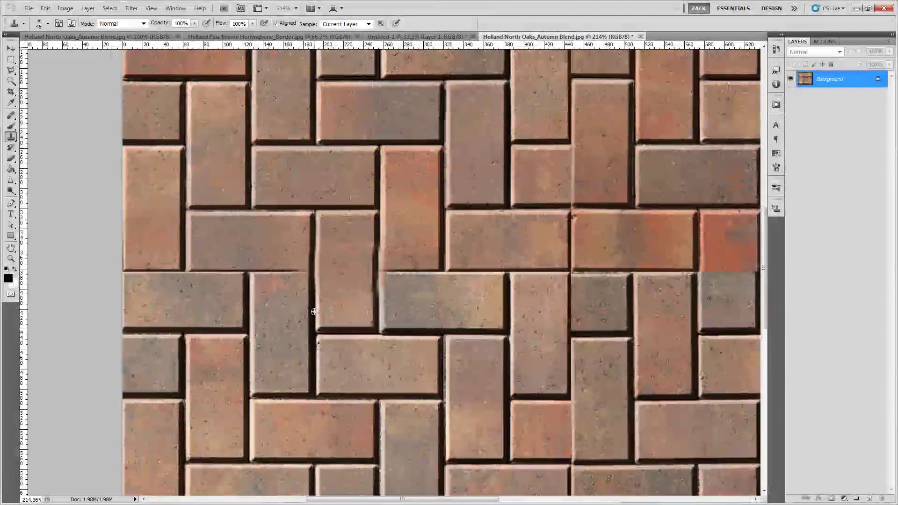
scroll(322, 269, "up", 1, "alt")
left_click_drag(316, 276, 317, 290)
right_click_drag(312, 308, 302, 310, "alt")
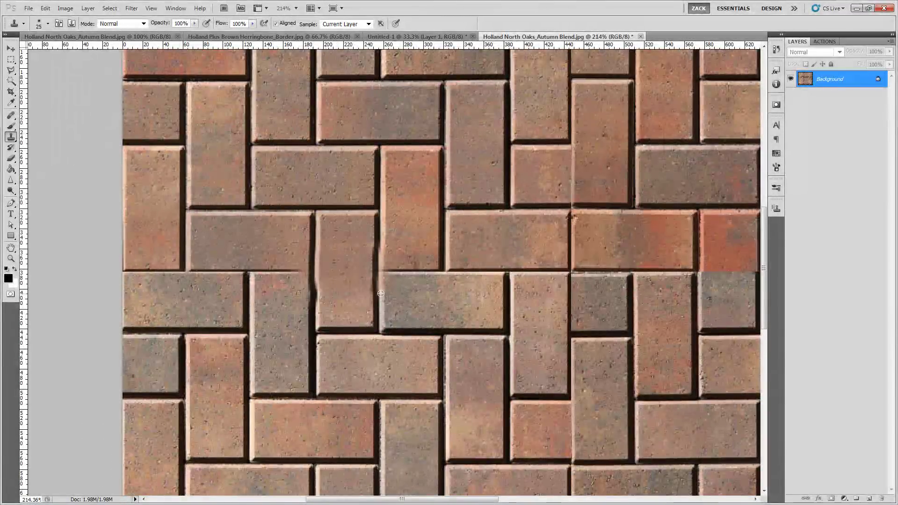
key("ctrl+z")
left_click(550, 290)
Using a 37-pixel Clone Stamp, extend the joints and paver colour across the horizontal seam at the image's right edge
mouse_move(617, 283)
left_mouse_down()
mouse_move(446, 301)
mouse_move(273, 295)
left_mouse_up()
key("ctrl+z")
mouse_move(605, 253)
right_mouse_down("alt")
mouse_move(612, 254)
mouse_move(594, 254)
right_mouse_up("alt")
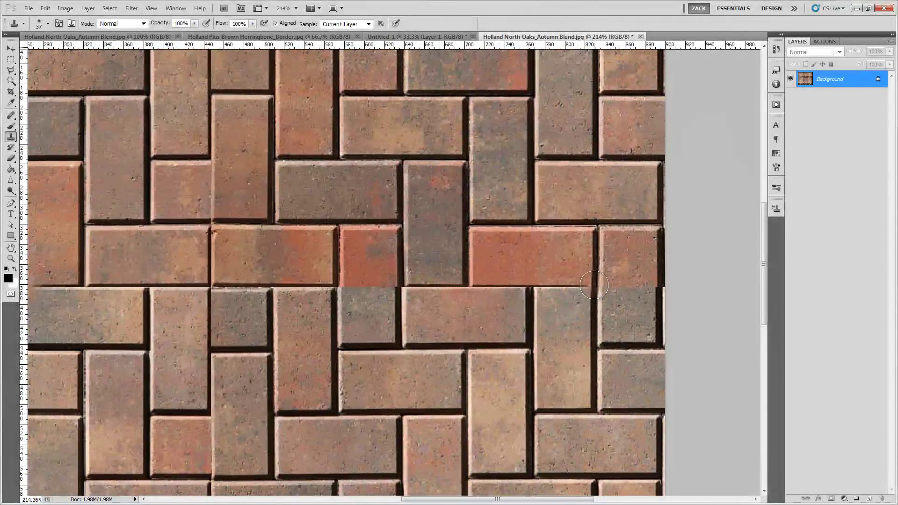
left_click_drag(594, 286, 591, 292)
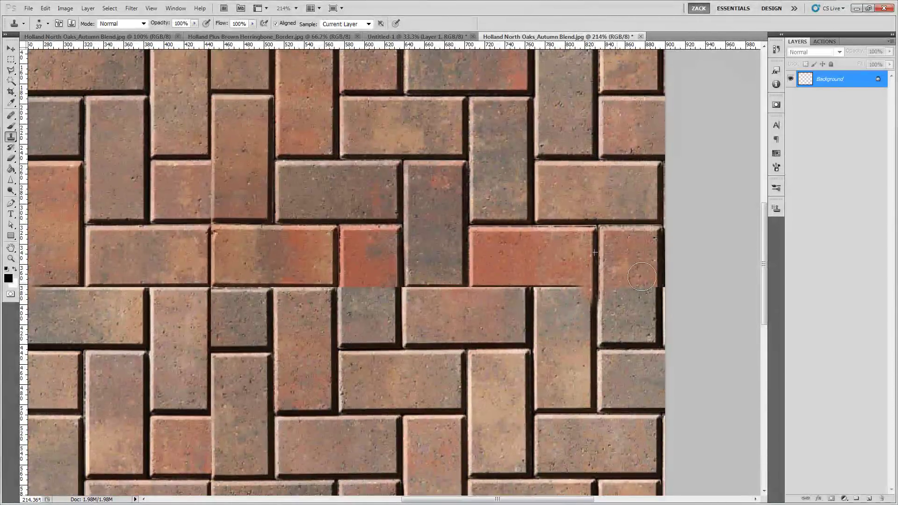
left_click(661, 255, "alt")
left_click_drag(658, 287, 658, 272)
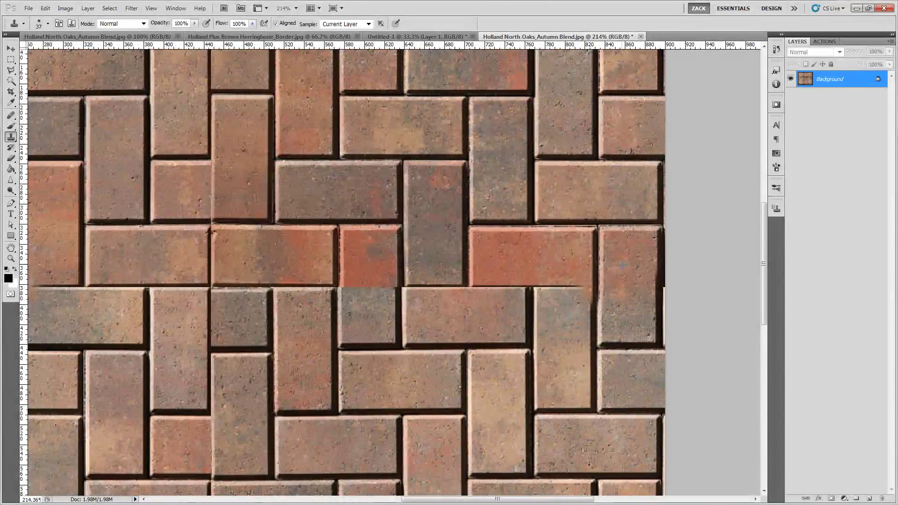
left_click(631, 263, "alt")
left_click_drag(632, 310, 619, 306)
Clone the side joints and red colouring of the small red paver down across the horizontal seam
left_click_drag(500, 273, 523, 275)
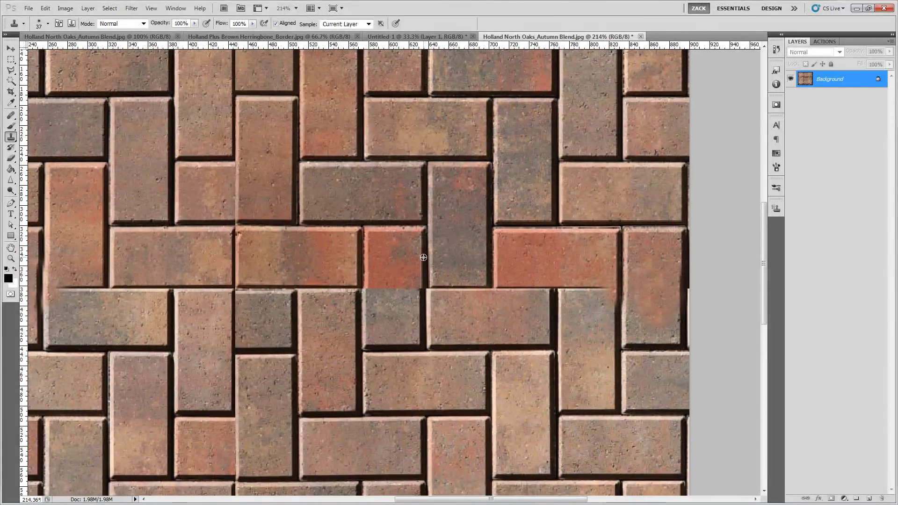
left_click_drag(360, 287, 384, 284)
left_click(391, 261, "alt")
mouse_move(397, 254)
left_mouse_down()
mouse_move(406, 281)
mouse_move(420, 258)
left_mouse_up()
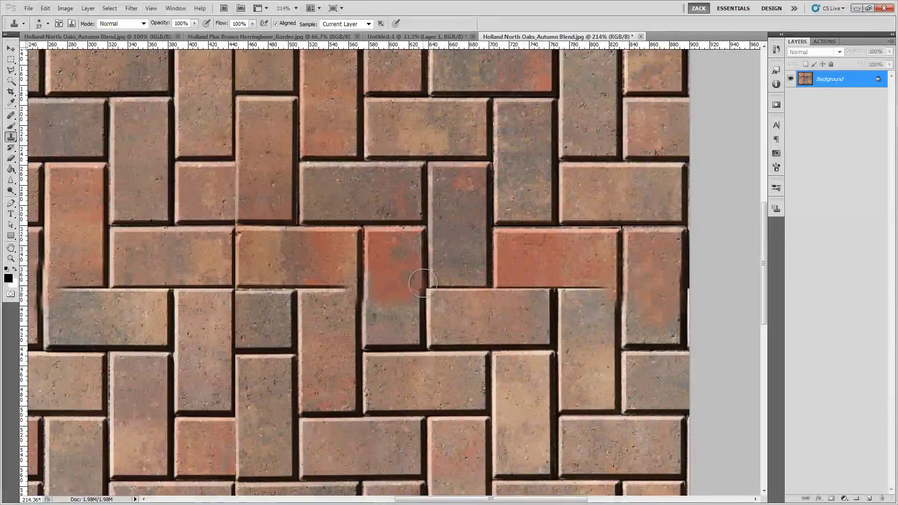
left_click_drag(422, 269, 423, 255)
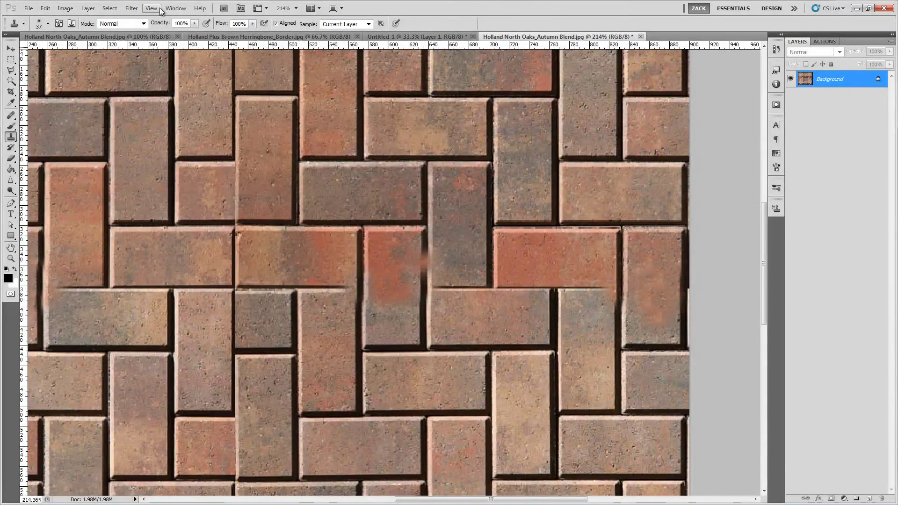
Undo the smudged clone stroke beside the red paver and blend its red colouring further down past the seam
left_click(152, 8)
mouse_move(131, 8)
mouse_move(166, 239)
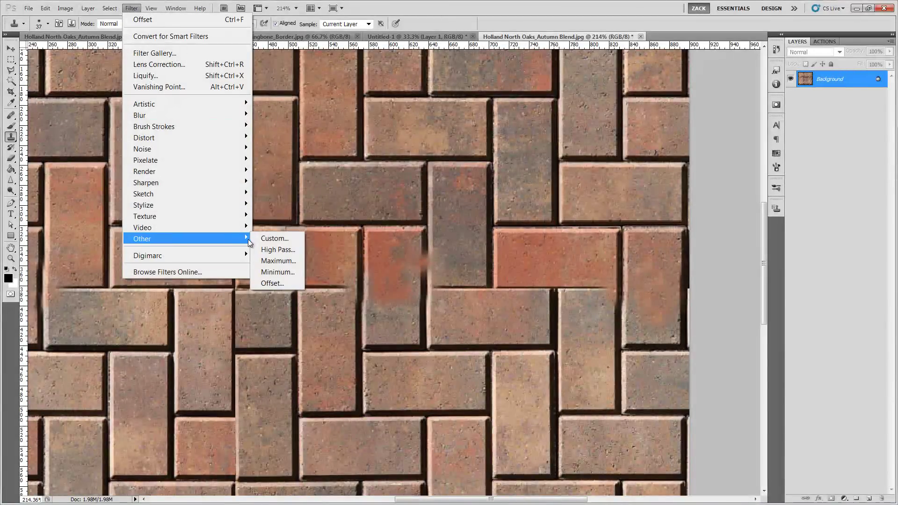
left_click(439, 284)
key("ctrl+alt+z")
key("ctrl+alt+z")
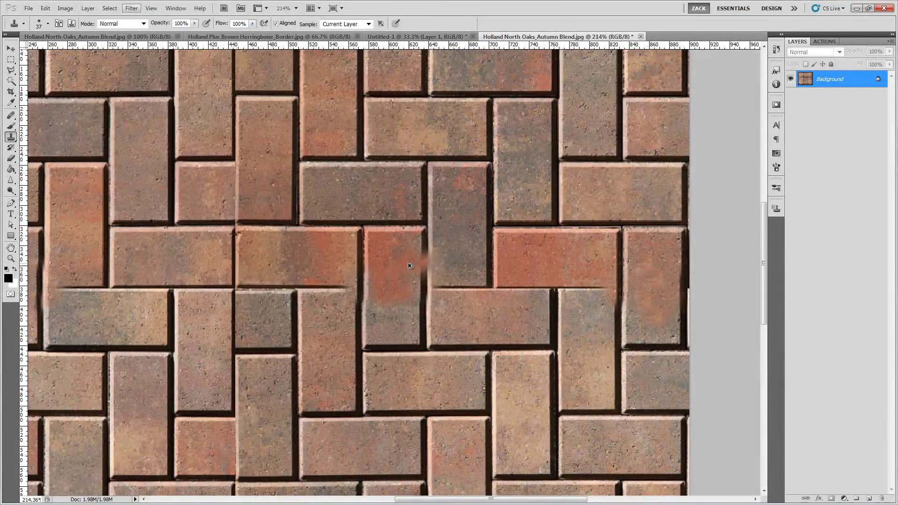
left_click(403, 270, "alt")
left_click_drag(403, 308, 390, 304)
Examine the retouched horizontal seam and the central vertical seam at several magnifications across the whole herringbone image
left_click_drag(367, 267, 413, 272)
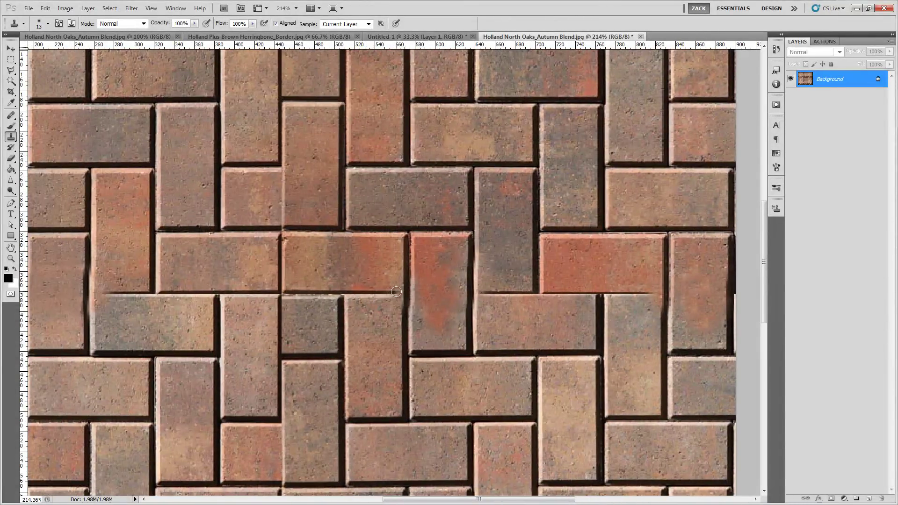
left_click_drag(416, 296, 563, 371)
left_click_drag(451, 287, 458, 307)
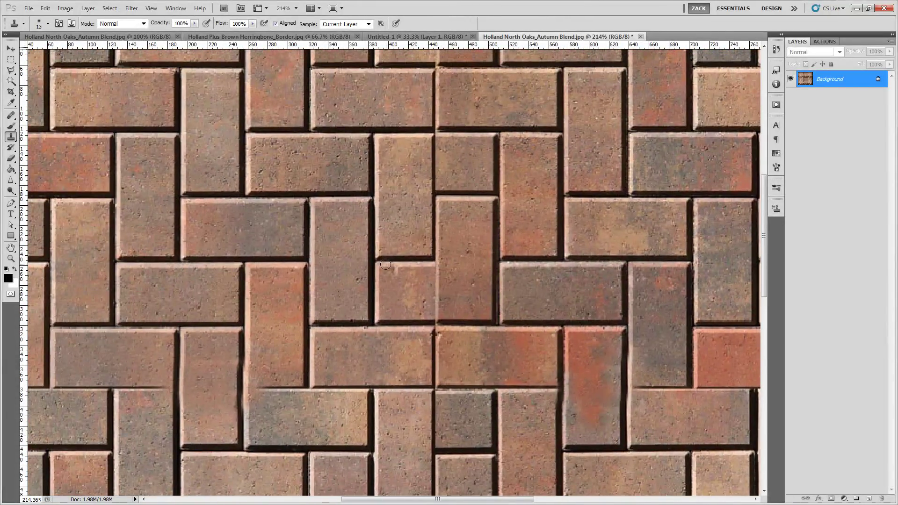
scroll(422, 296, "down", 1, "alt")
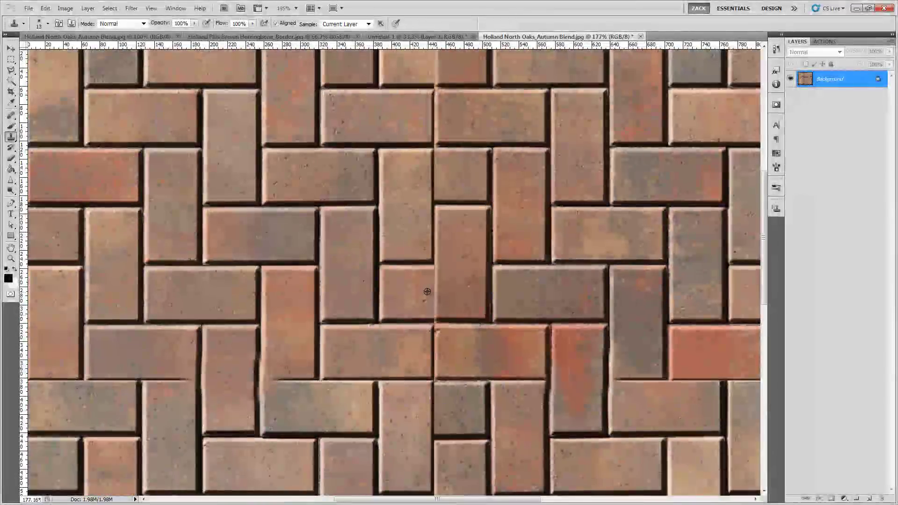
scroll(428, 292, "down", 1, "alt")
scroll(473, 203, "down", 1, "alt")
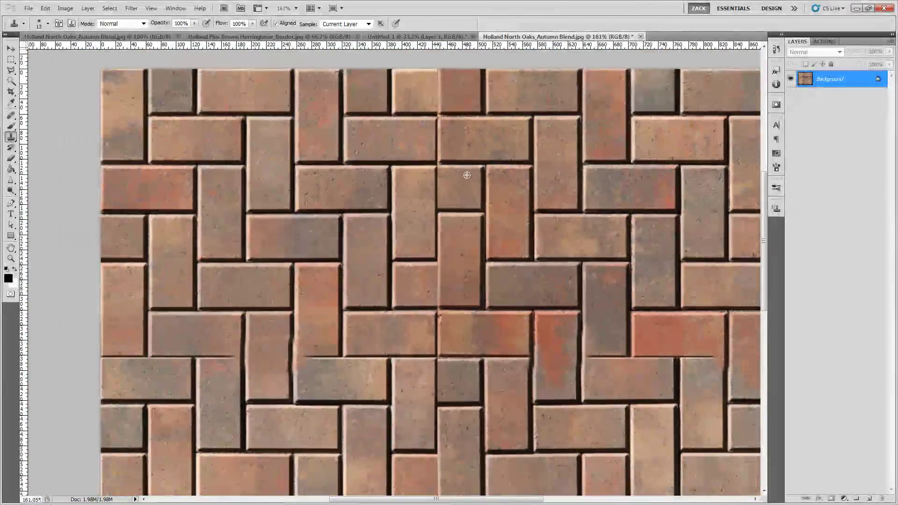
scroll(462, 180, "down", 2, "alt")
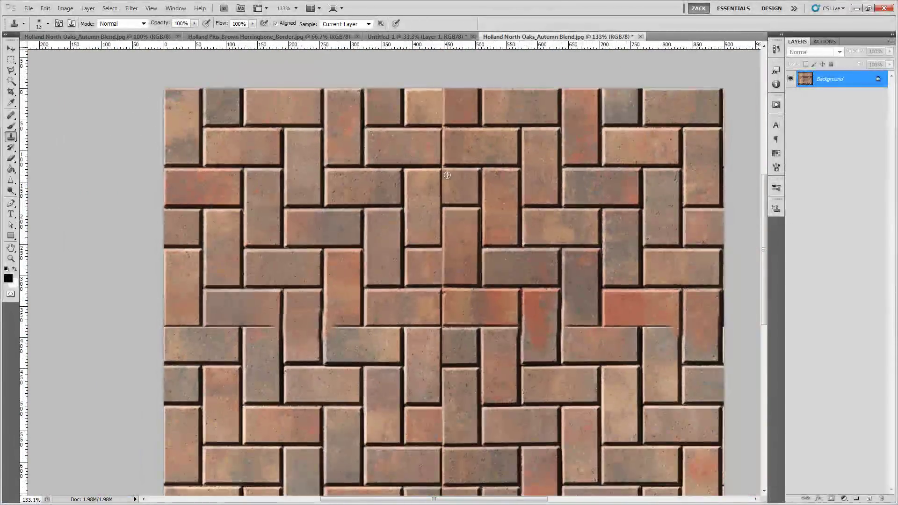
scroll(459, 192, "up", 2, "alt")
scroll(454, 206, "up", 2, "alt")
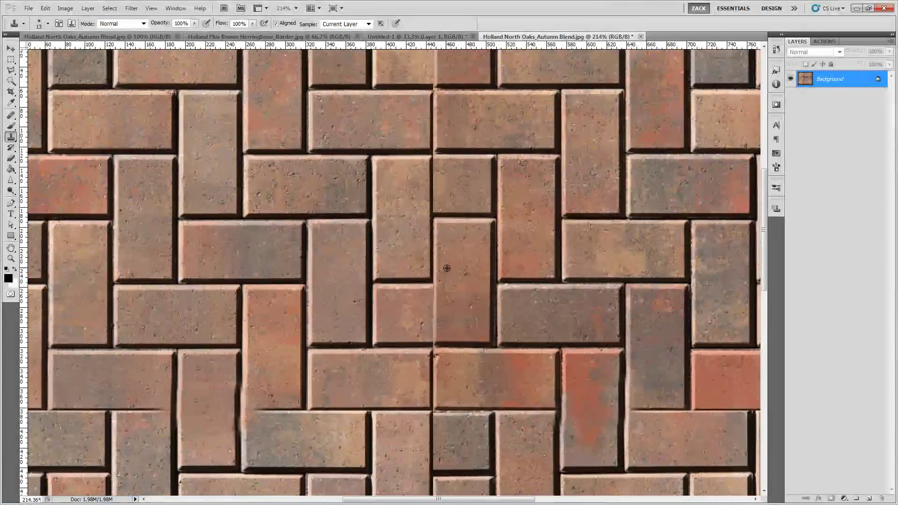
scroll(447, 269, "down", 3, "alt")
mouse_move(459, 303)
left_mouse_down()
mouse_move(448, 258)
mouse_move(416, 236)
left_mouse_up()
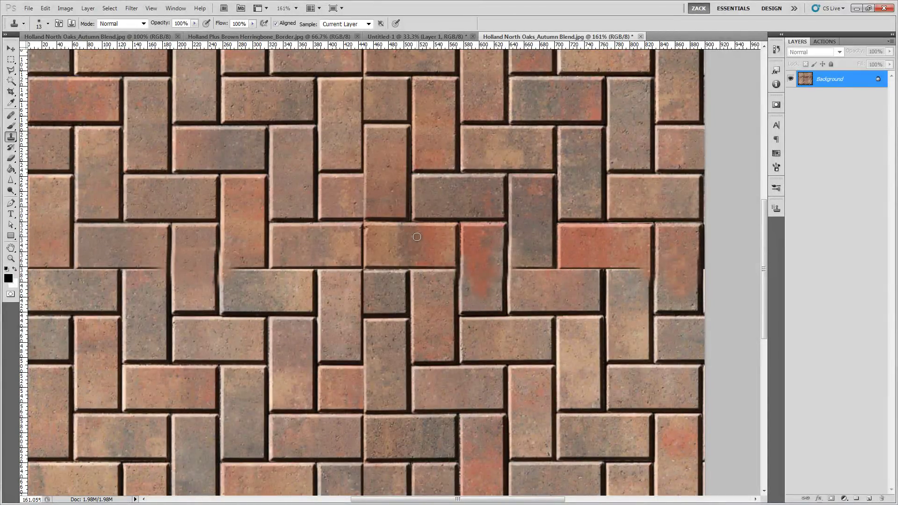
left_click_drag(464, 245, 450, 204)
left_click_drag(531, 273, 521, 244)
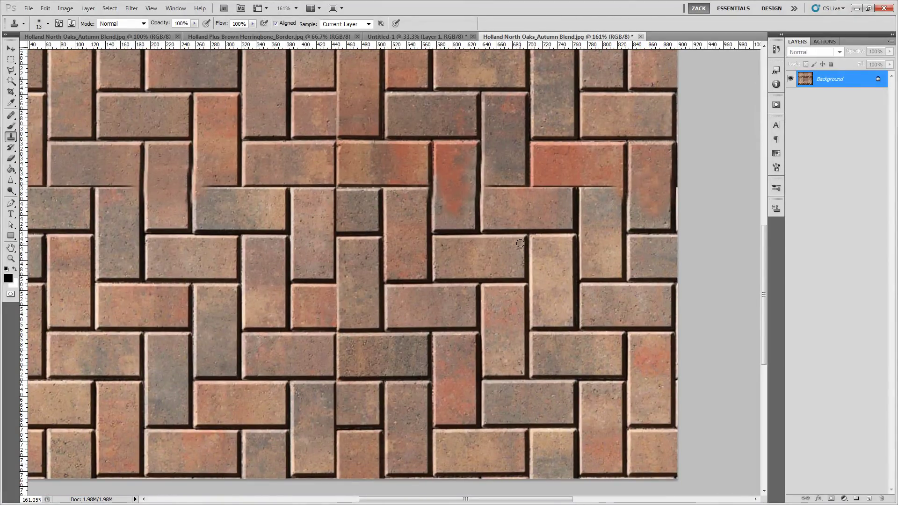
scroll(520, 243, "down", 5, "alt")
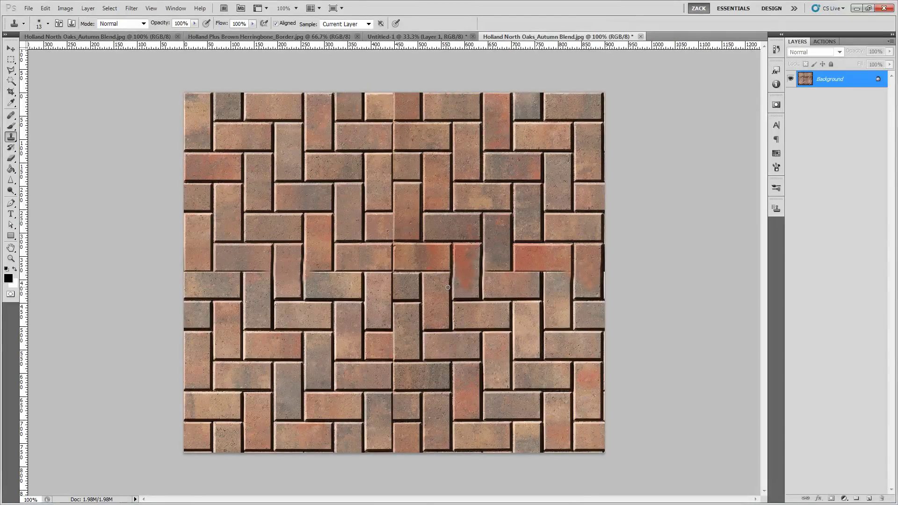
Revert the herringbone image to its originally opened snapshot, discarding the offset and clone edits, and activate the Rectangular Marquee tool
left_click(777, 50)
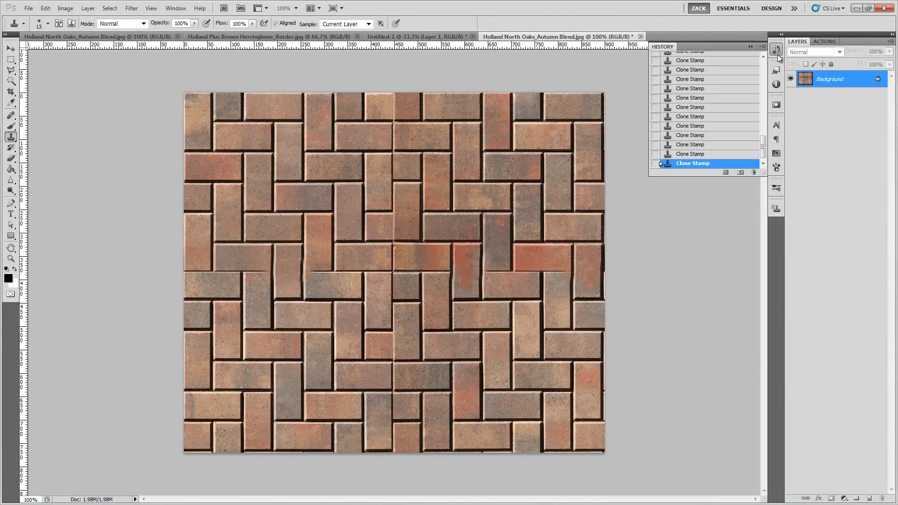
left_click_drag(764, 143, 772, 61)
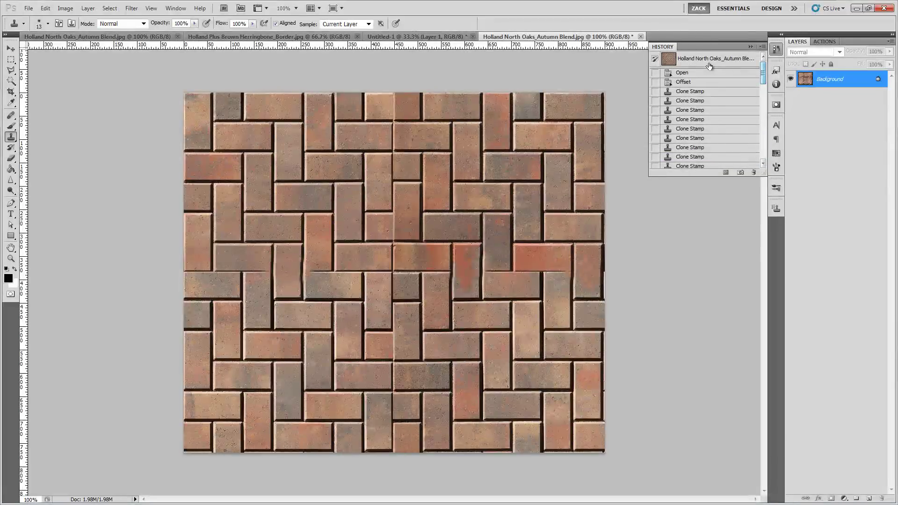
left_click(710, 61)
key("m")
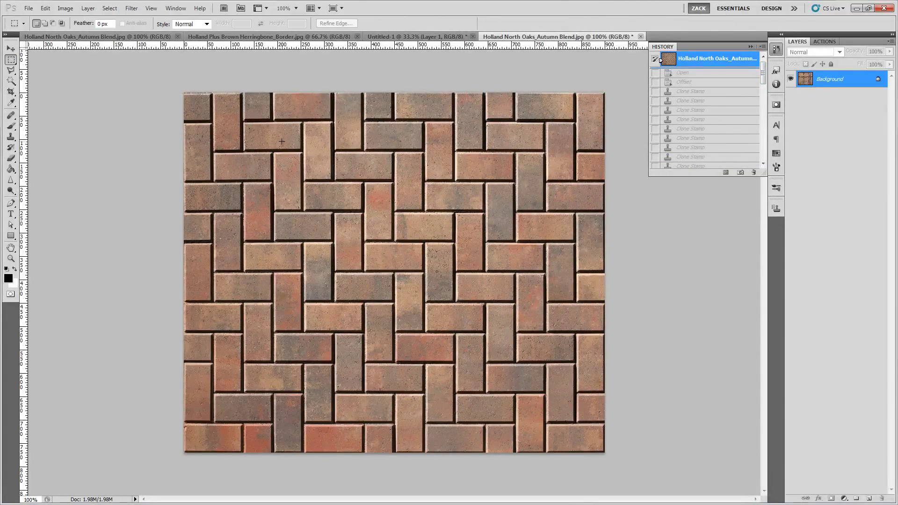
left_click_drag(464, 321, 456, 332)
key("ctrl+d")
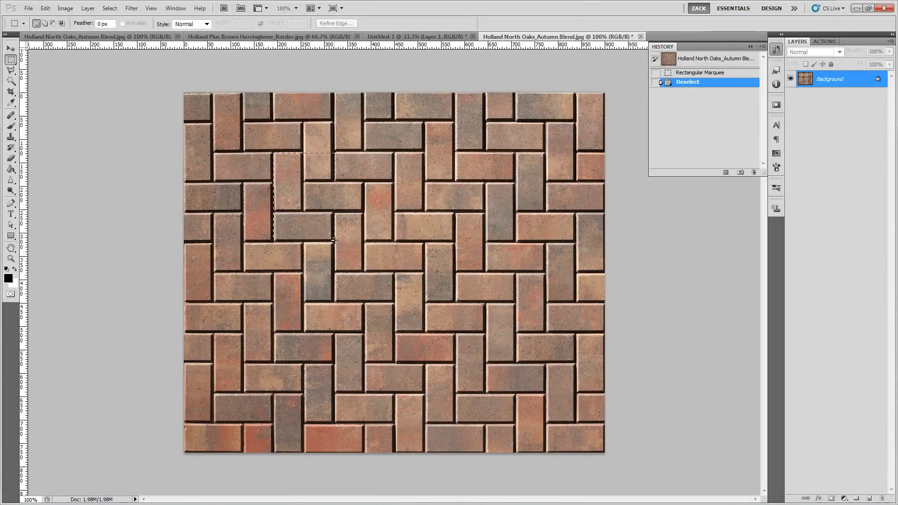
left_click_drag(335, 240, 335, 240)
key("ctrl+d")
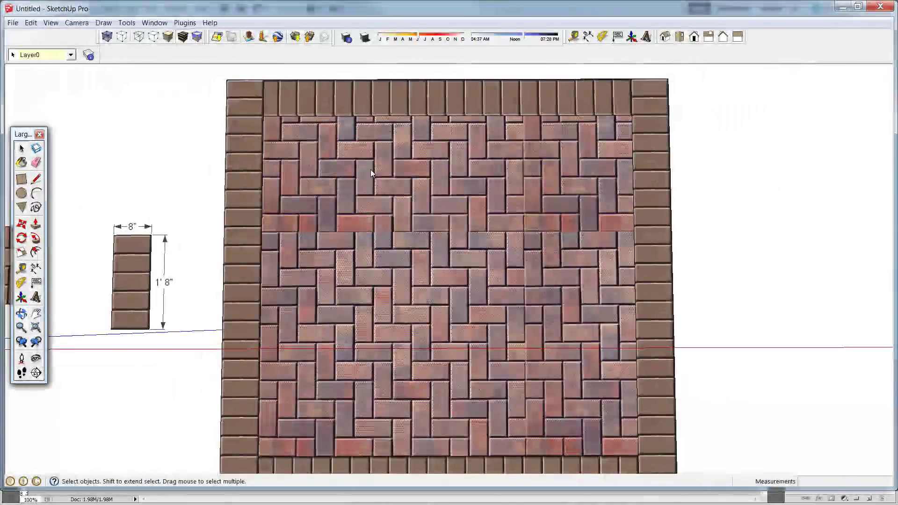
Switch to SketchUp and inspect the herringbone texture's position pins on the patio face to see the tile's extents
right_click(370, 169)
mouse_move(455, 304)
left_click(497, 303)
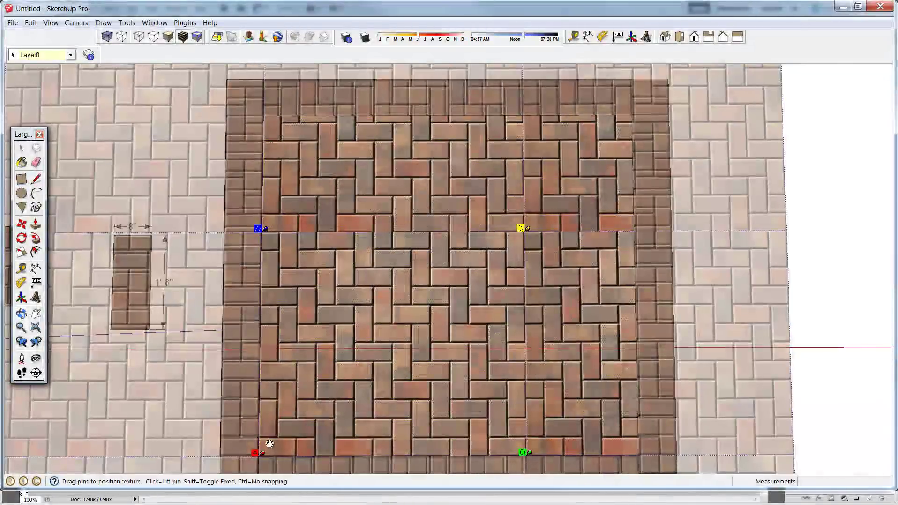
right_click(333, 372)
left_click(352, 379)
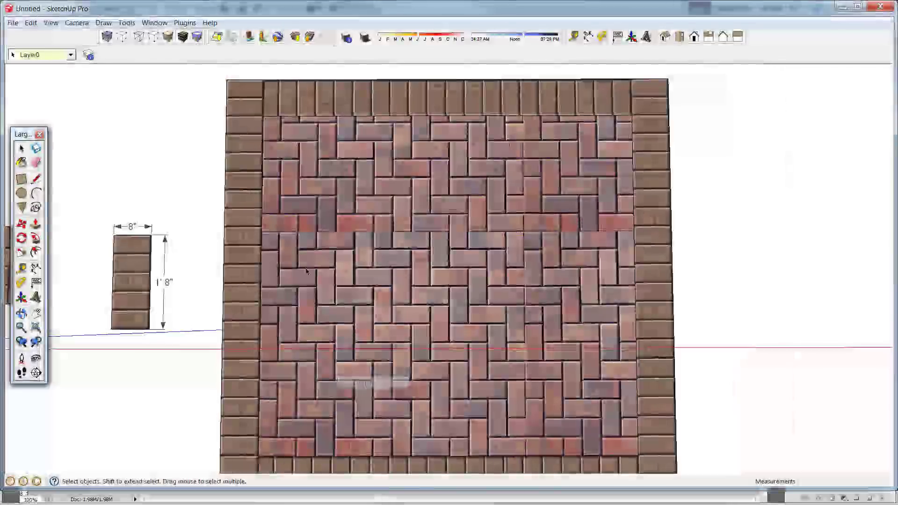
Copy the herringbone field's top edge about 2' 1 1/8" down onto the horizontal texture seam, splitting the face there
left_click(316, 116)
key("m")
key("ctrl")
left_click(318, 116)
scroll(318, 210, "up", 1)
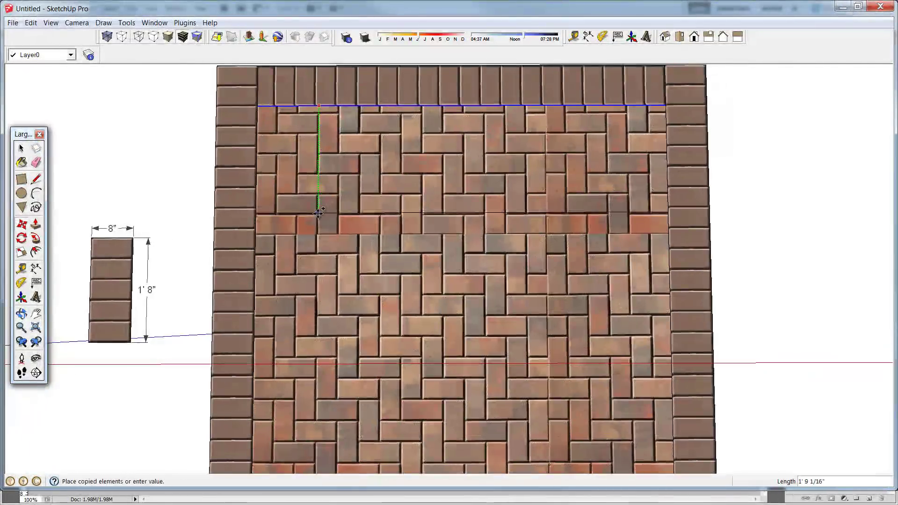
scroll(318, 229, "up", 1)
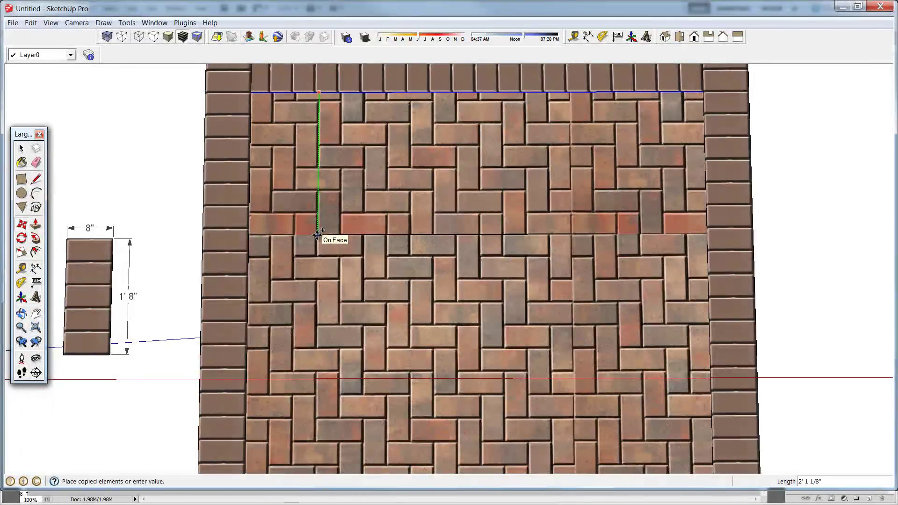
left_click(316, 234)
key("space")
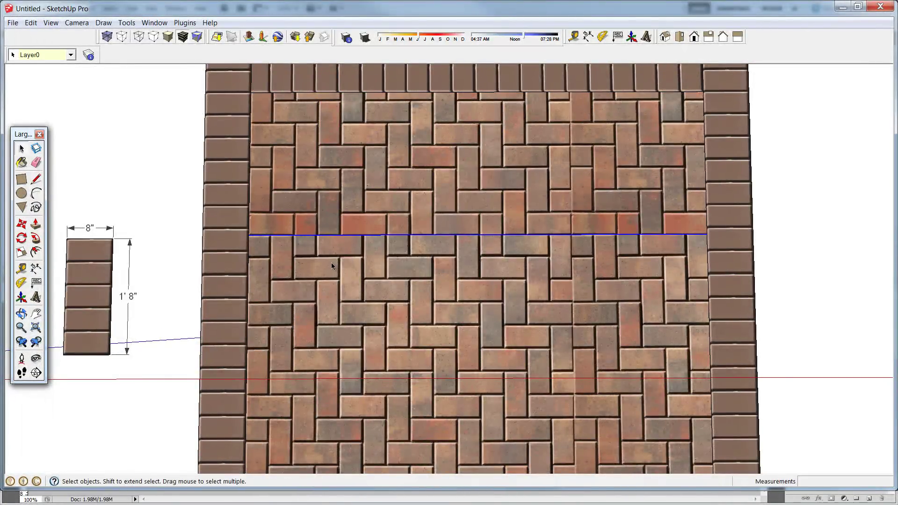
Start sampling the lower section's herringbone material and flip the upper section's texture up/down
left_click(401, 258)
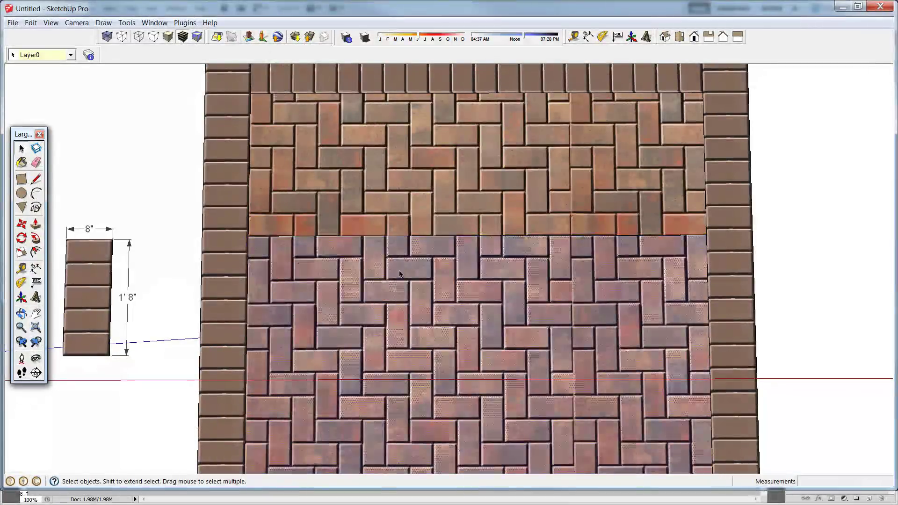
key("b")
key("alt")
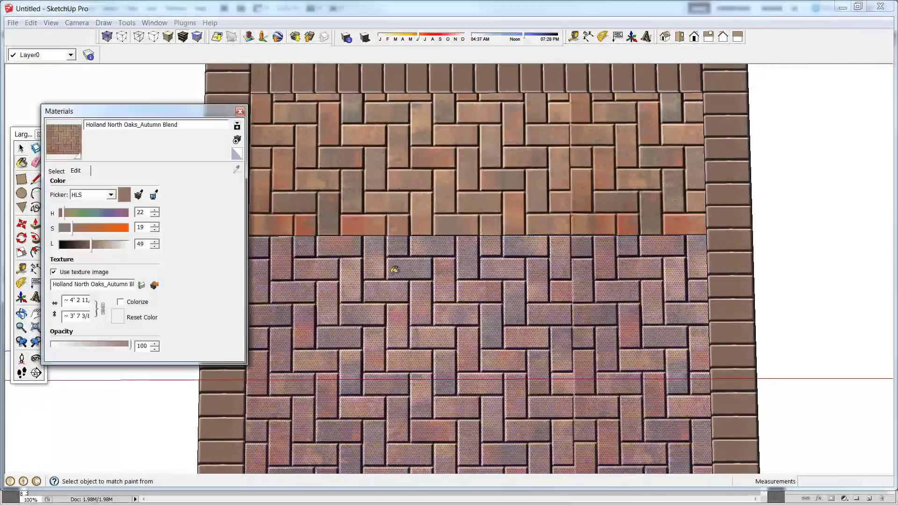
right_click(397, 209)
mouse_move(499, 342)
left_click(528, 343)
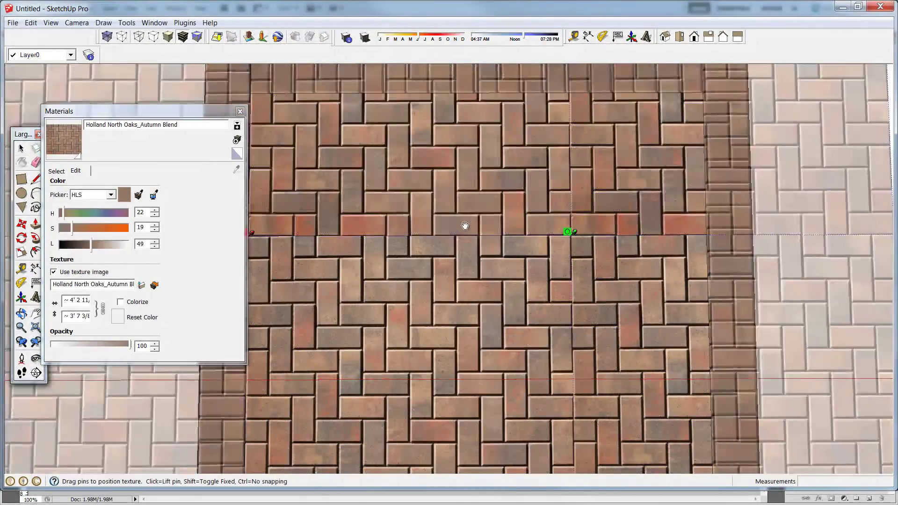
right_click(465, 226)
mouse_move(524, 253)
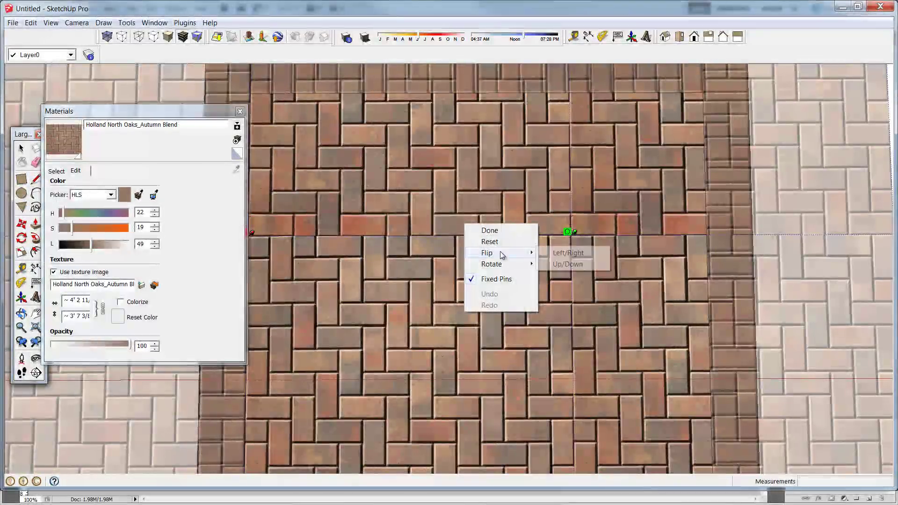
left_click(568, 265)
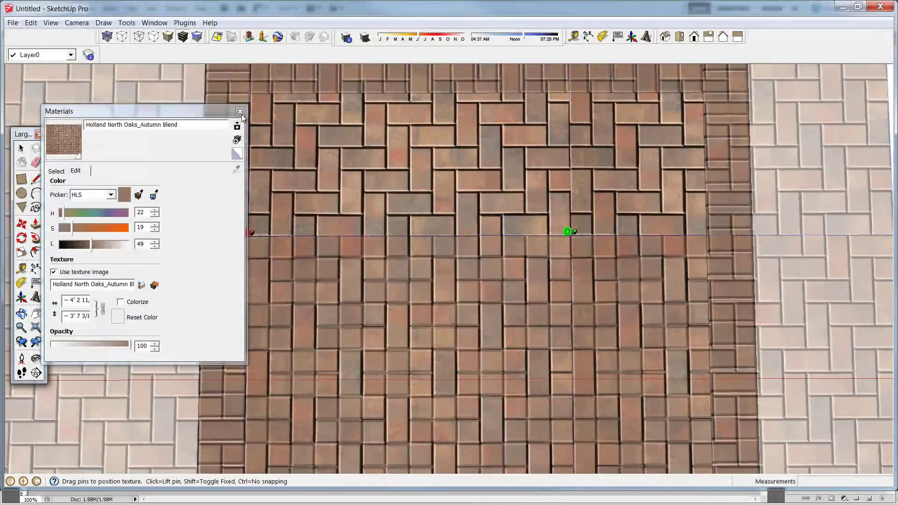
right_click(368, 247)
left_click(377, 253)
left_click(240, 112)
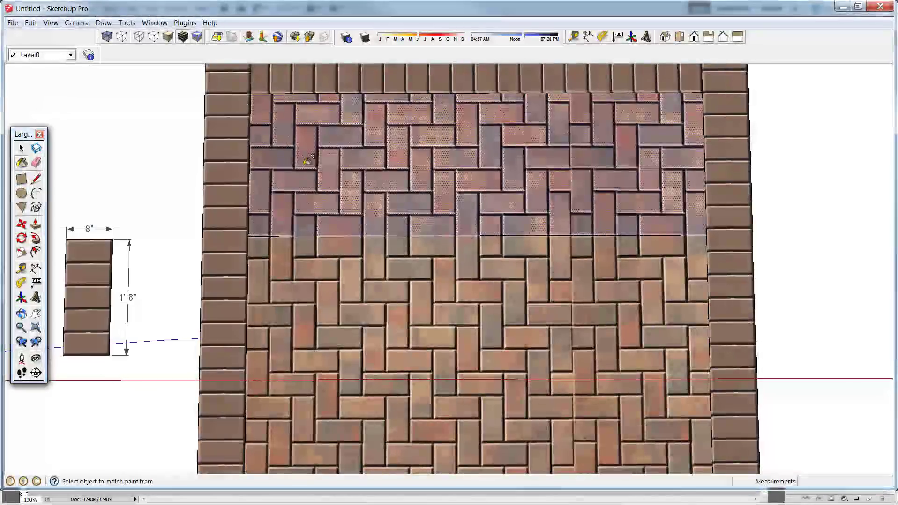
Shift the upper section's flipped texture so its pavers line up with the lower section along the dividing edge
middle_click_drag(312, 171, 340, 174, "shift")
scroll(339, 207, "up", 3)
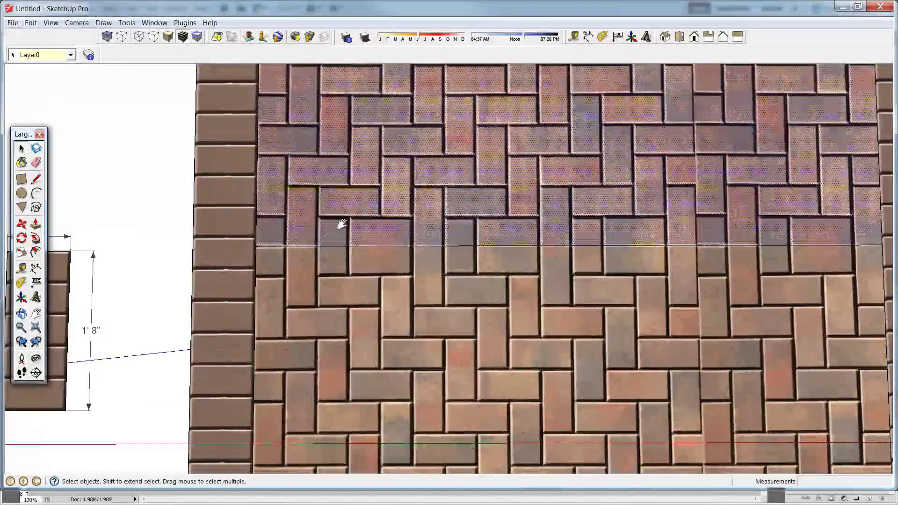
middle_click_drag(341, 226, 409, 222, "shift")
right_click(435, 217)
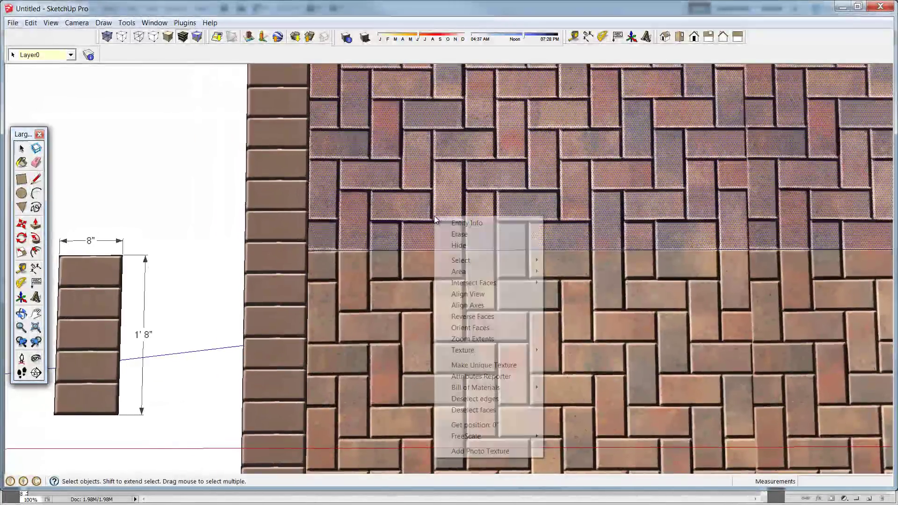
left_click(569, 350)
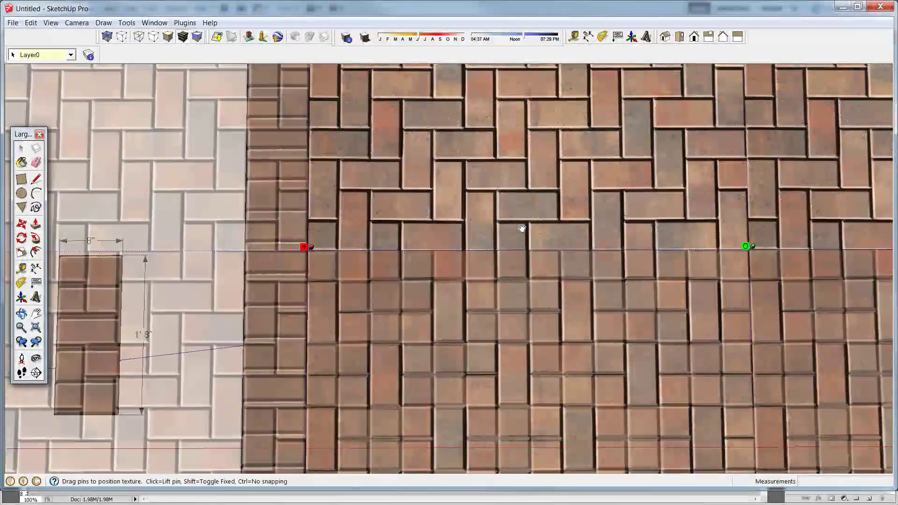
left_click_drag(532, 248, 529, 273)
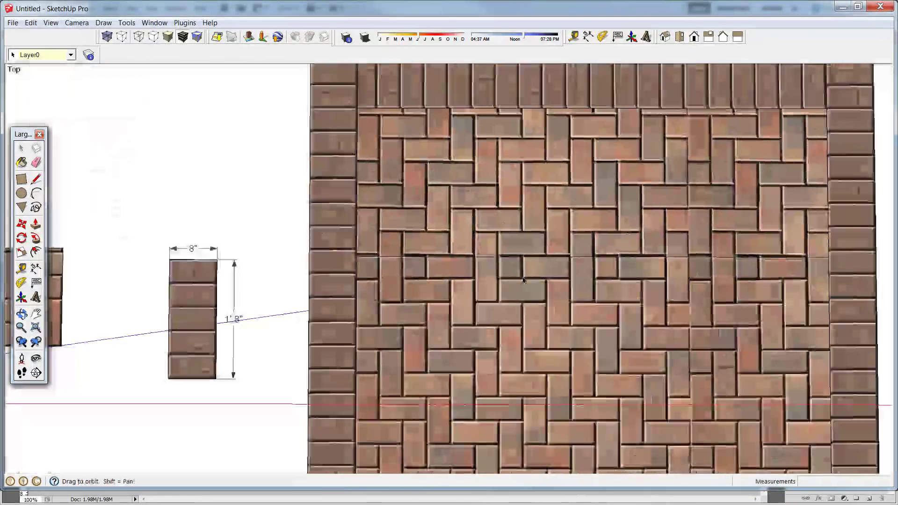
middle_click_drag(524, 279, 448, 241, "shift")
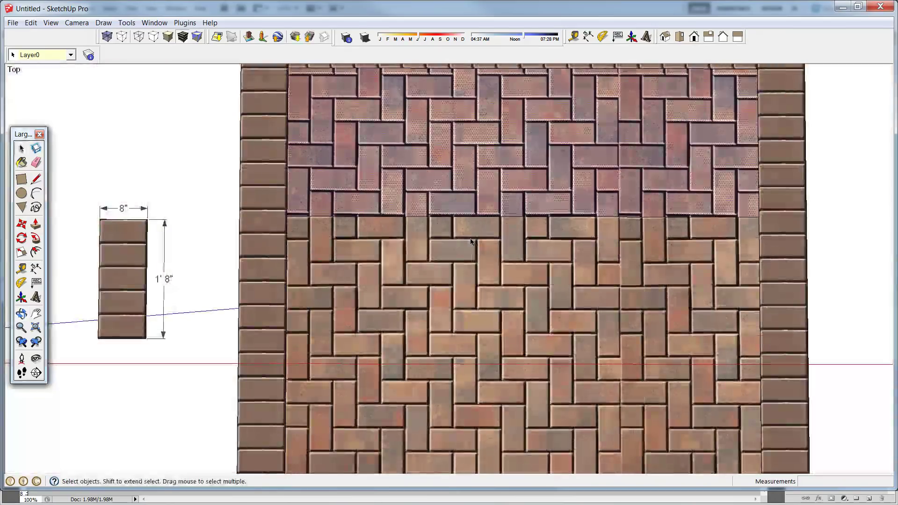
scroll(470, 238, "down", 1)
scroll(471, 241, "down", 1)
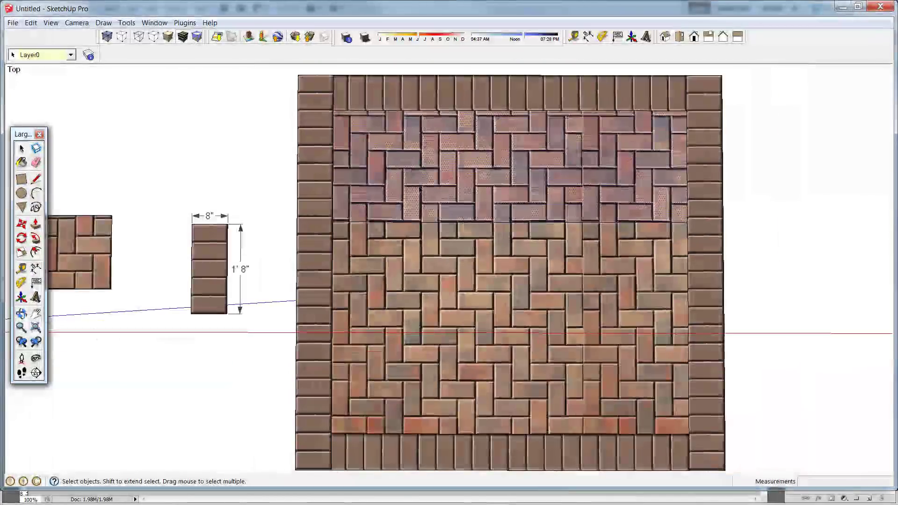
scroll(427, 157, "down", 1)
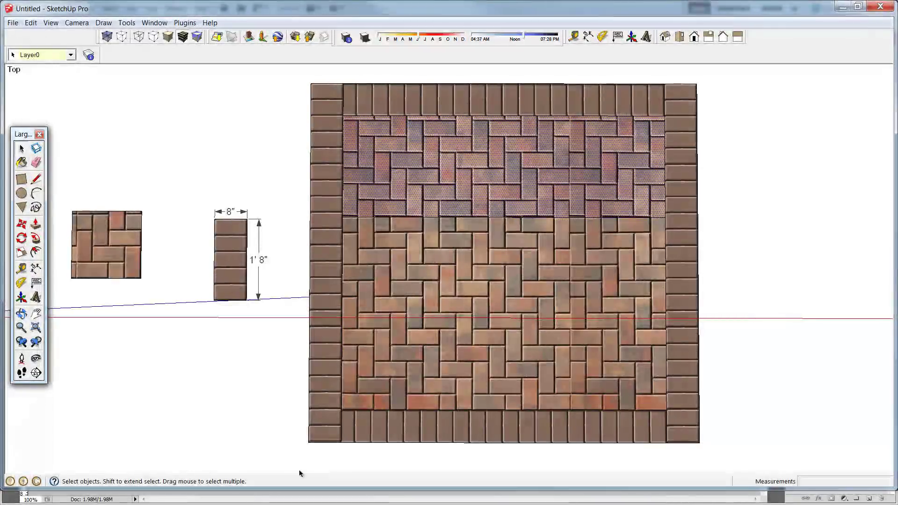
Switch to Photoshop and crop outward to extend the herringbone canvas right and down to about three times its width and height
key("alt+Tab")
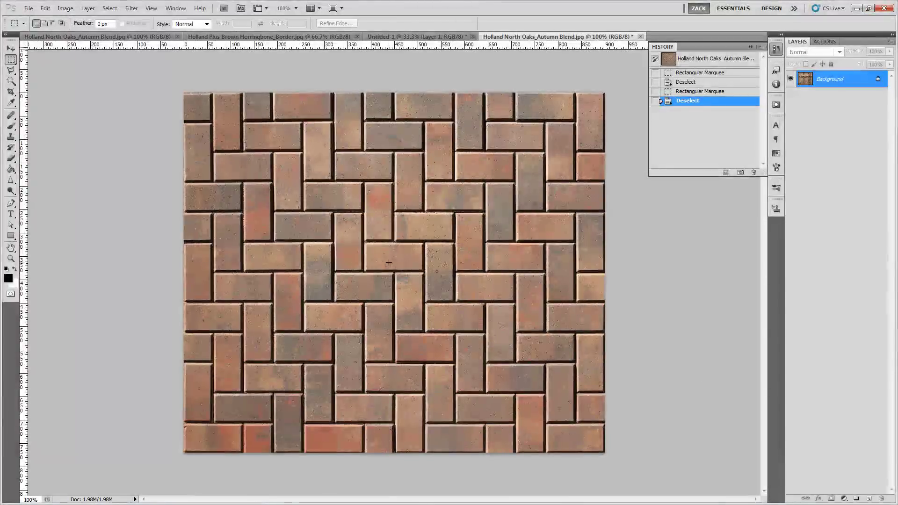
scroll(392, 268, "down", 5)
scroll(392, 268, "down", 2)
key("c")
mouse_move(327, 219)
left_mouse_down()
mouse_move(489, 371)
mouse_move(599, 431)
mouse_move(665, 491)
left_mouse_up()
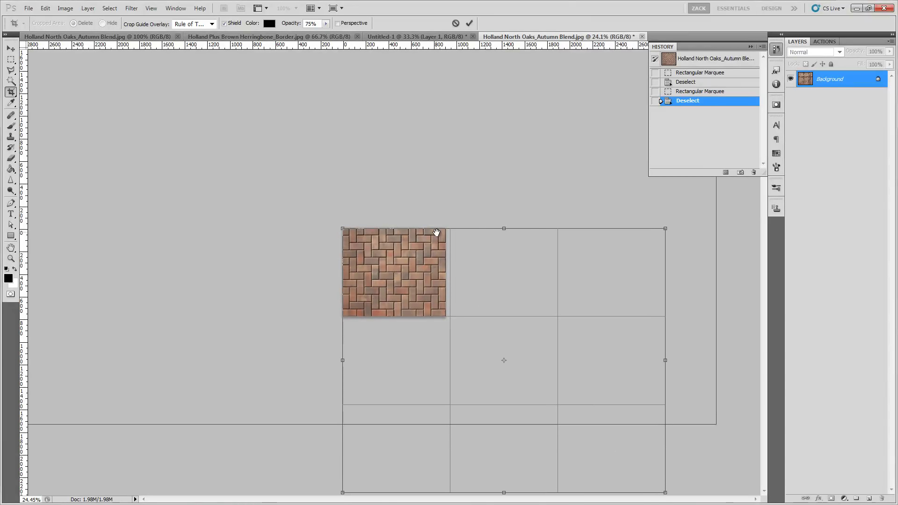
key("Escape")
key("m")
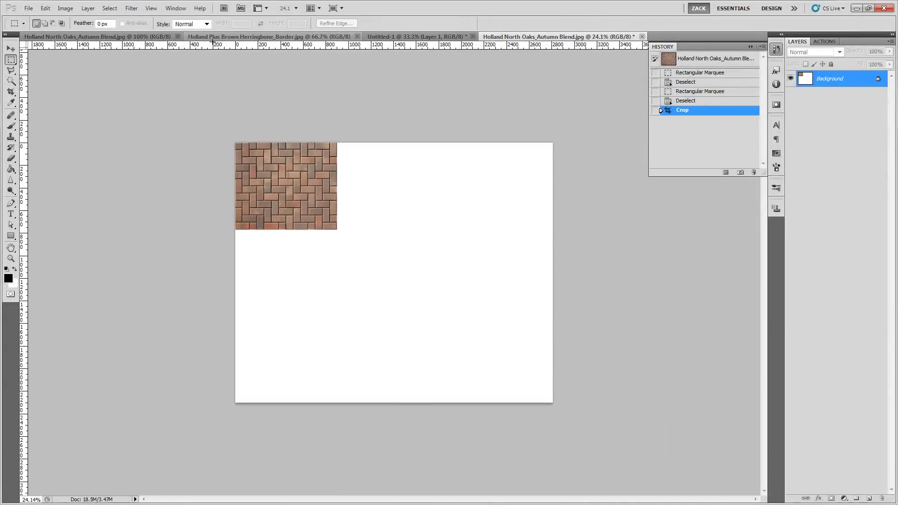
Convert the Background into a regular layer and place a duplicate of the herringbone tile flush against the original's right edge
scroll(263, 116, "up", 4, "alt")
key("alt+v")
double_click(847, 84)
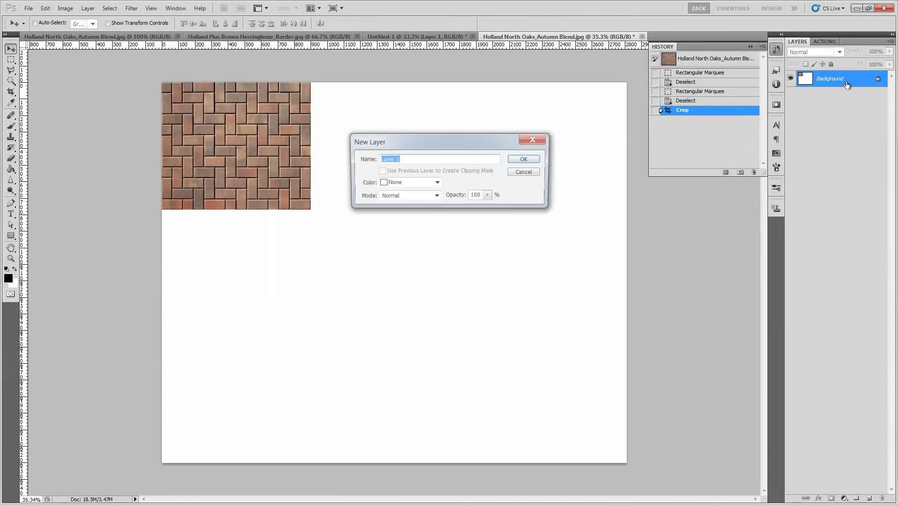
key("Return")
key("v")
left_click_drag(295, 160, 390, 153, "alt")
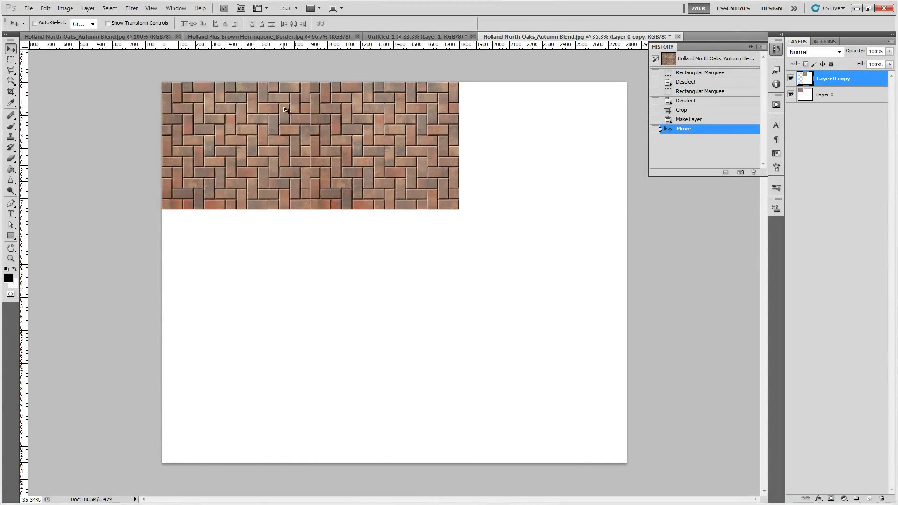
Move the duplicated herringbone tile down and left so it overlaps the original tile's lower-right corner
scroll(284, 110, "up", 4, "alt")
left_click_drag(304, 120, 348, 157)
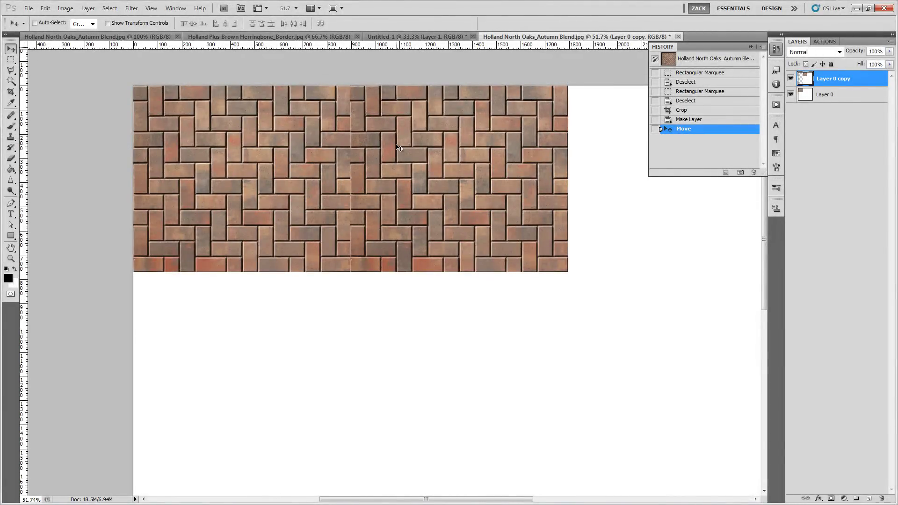
left_click_drag(398, 155, 345, 247)
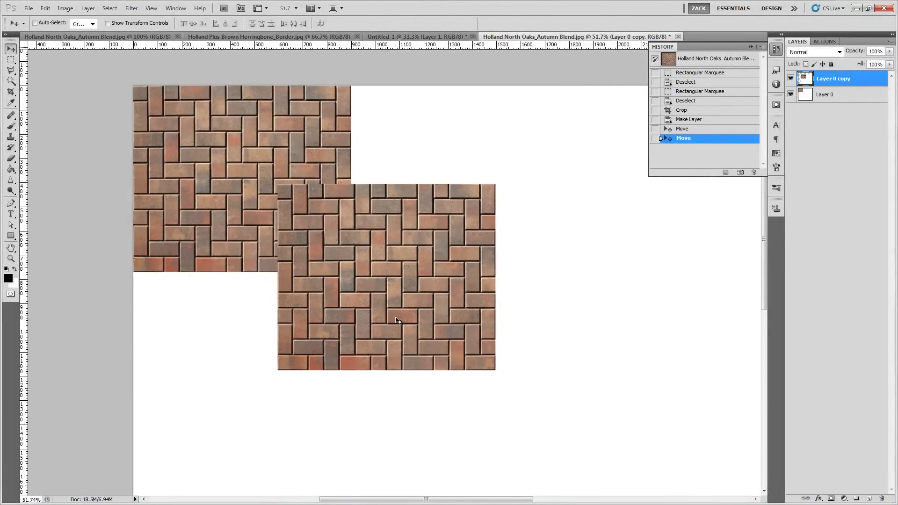
Switch to SketchUp, erase the edge dividing the herringbone field, and try to outline one texture tile with a rectangle
key("alt+Tab")
key("e")
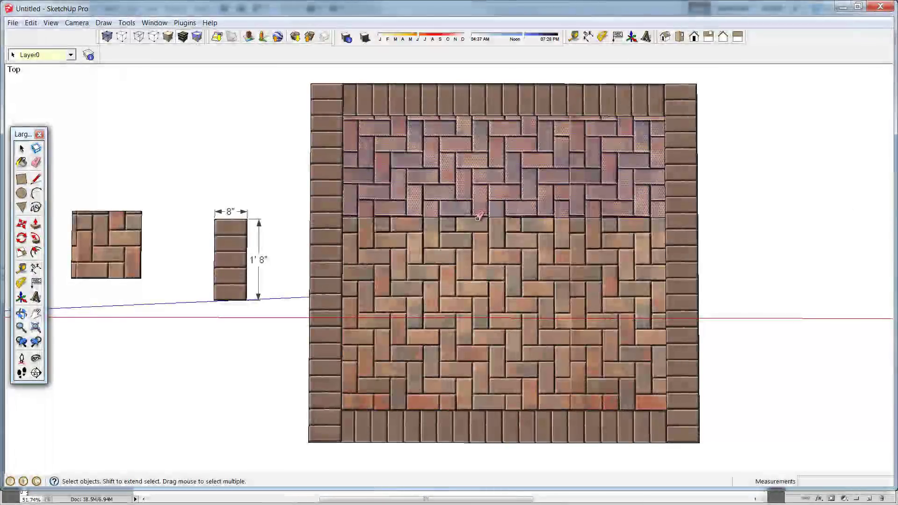
left_click(478, 216)
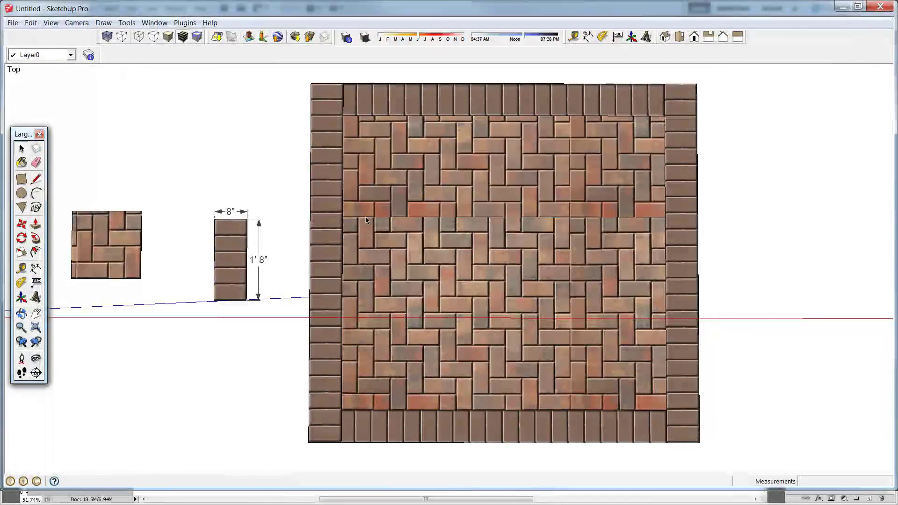
left_click(342, 410)
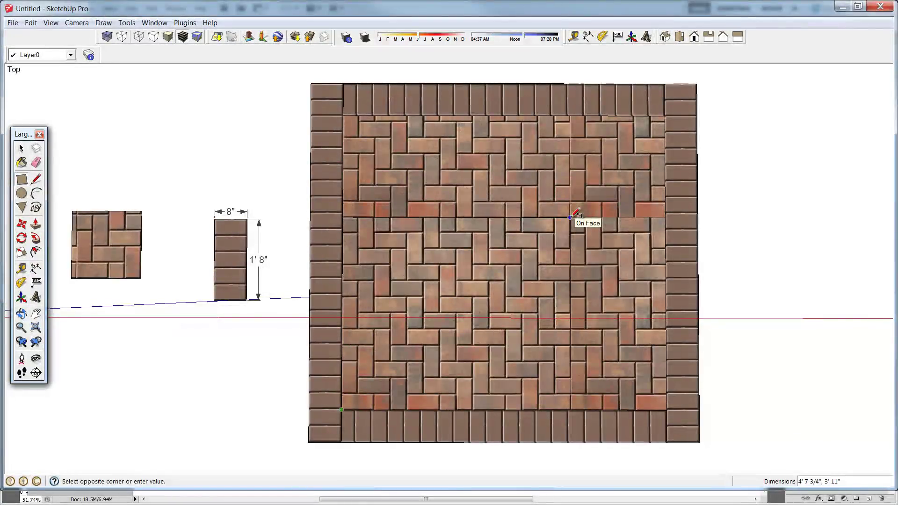
key("space")
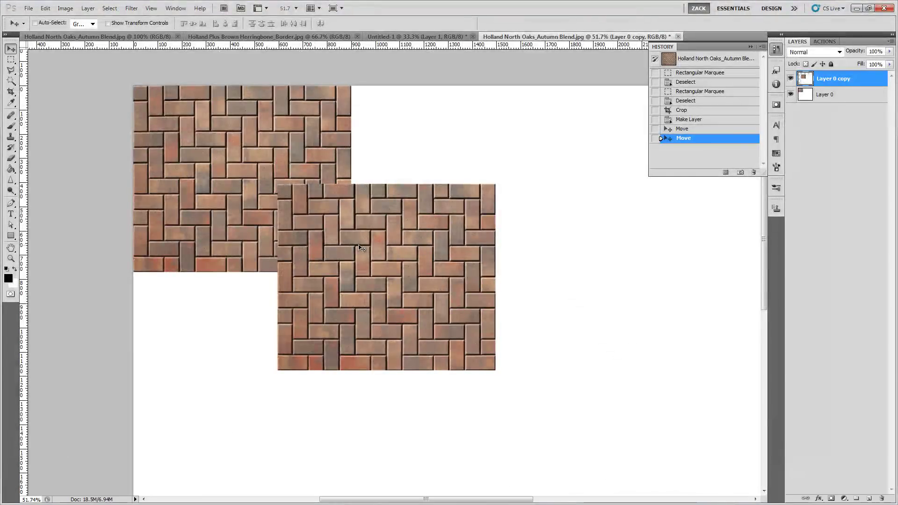
In Photoshop, lower the duplicate layer's opacity to 52%, align its pavers over the original's lower-right corner, and restore opacity to 100%
left_click_drag(369, 237, 425, 273)
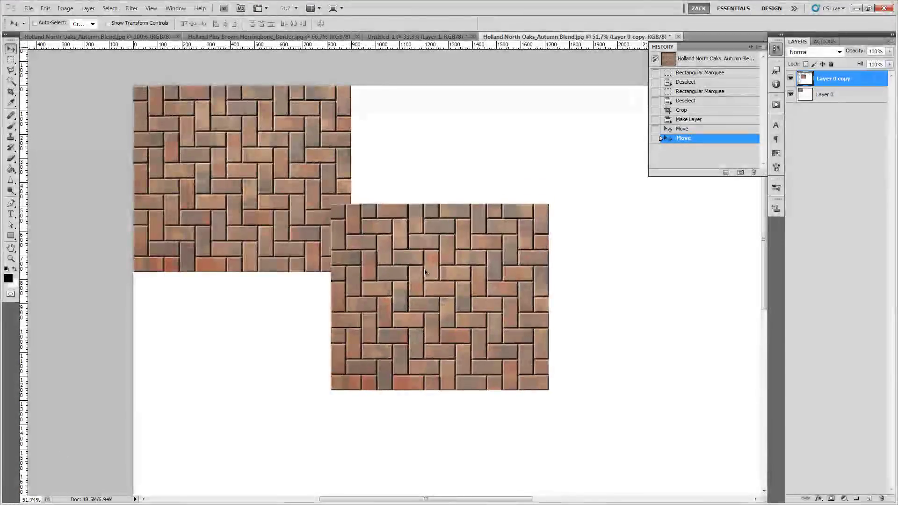
left_click(867, 62)
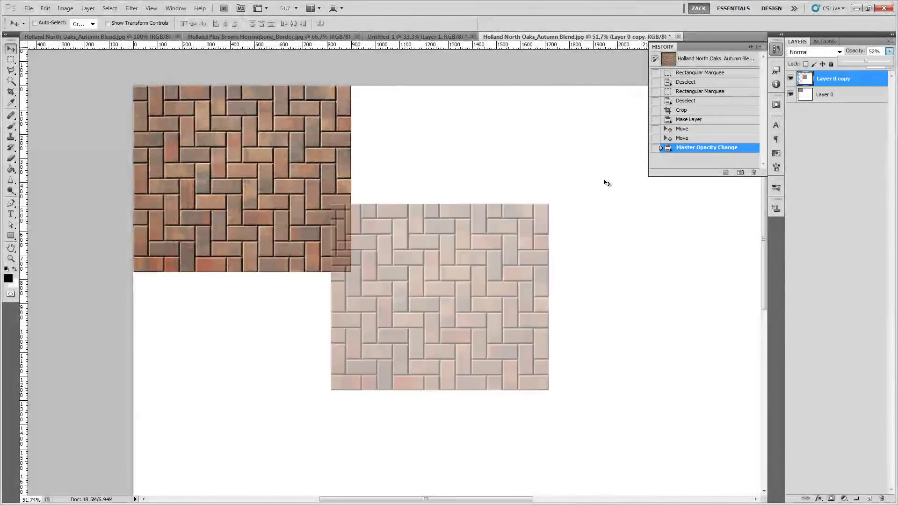
left_click_drag(432, 261, 407, 240)
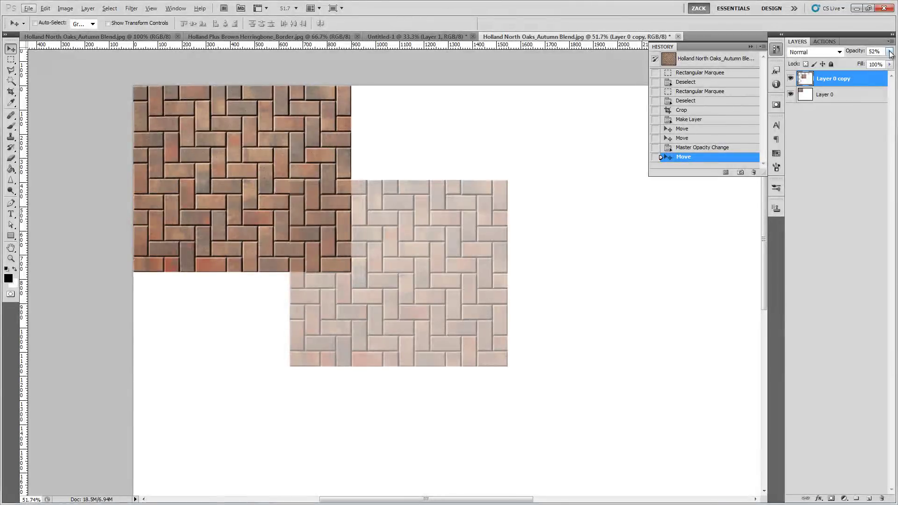
left_click_drag(871, 64, 890, 63)
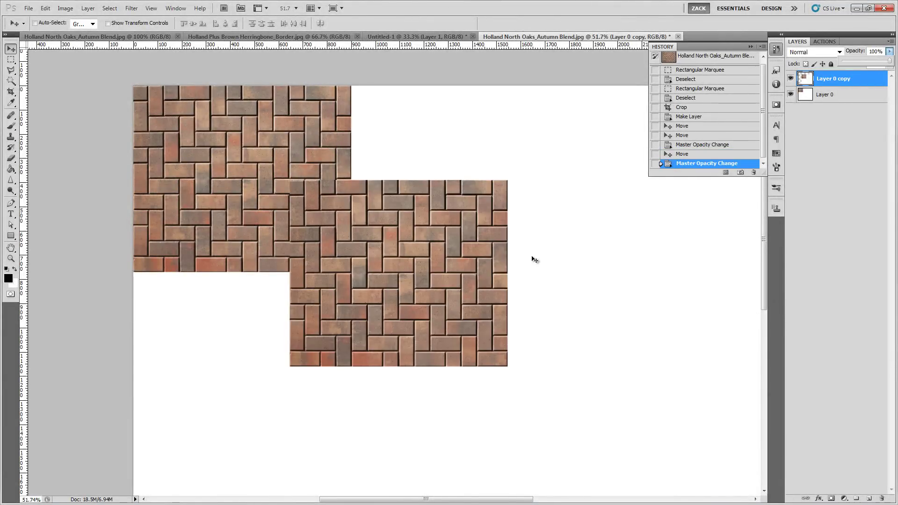
Add a third herringbone tile copy, align it over the second tile's lower-right corner at 44% opacity, and restore 100% opacity
left_click_drag(328, 228, 477, 347, "alt")
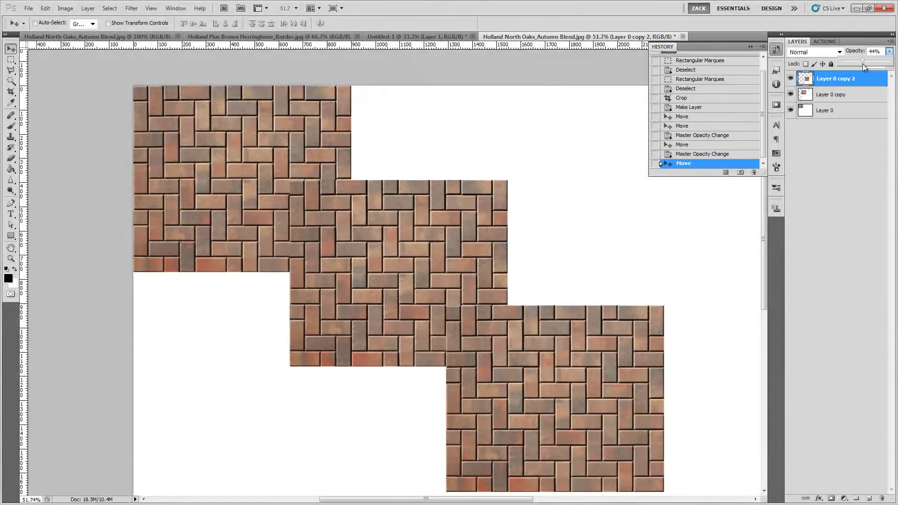
left_click_drag(865, 67, 863, 65)
left_click_drag(485, 366, 486, 338)
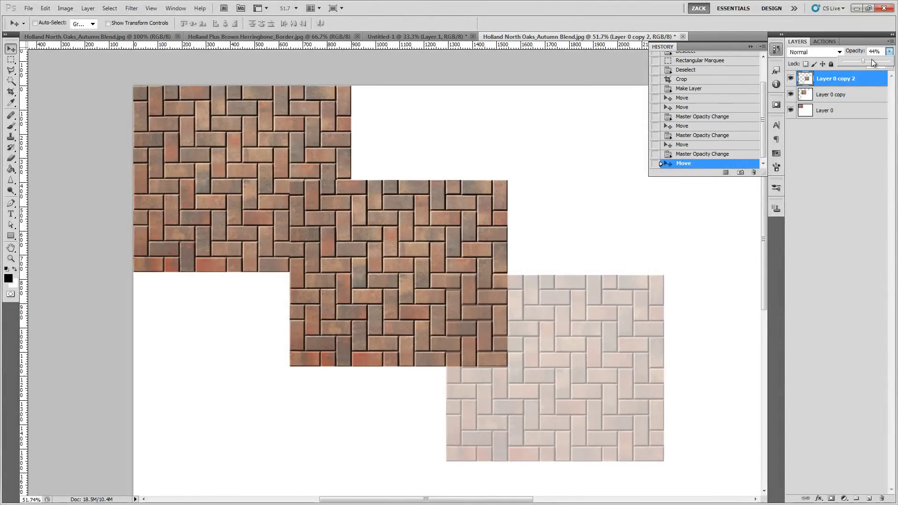
left_click_drag(871, 59, 888, 60)
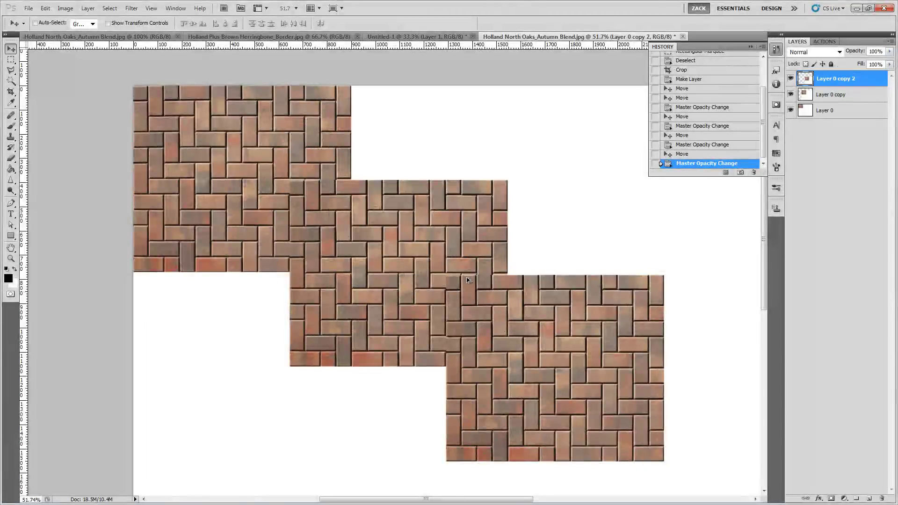
Open the Holland North Oaks.jpg herringbone paver image
scroll(469, 279, "down", 2, "alt")
key("c")
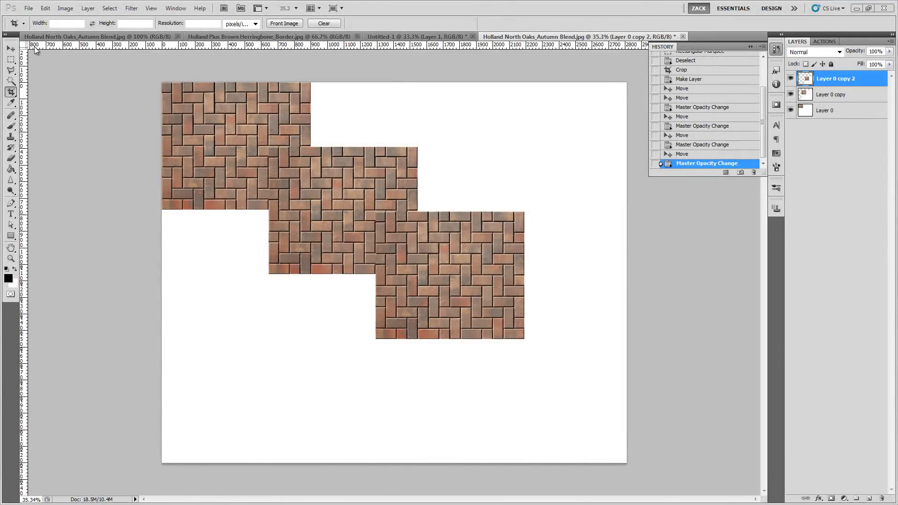
left_click(29, 8)
left_click(47, 30)
left_click(427, 122)
left_click(435, 111)
left_click(428, 122)
left_click(401, 111)
double_click(405, 99)
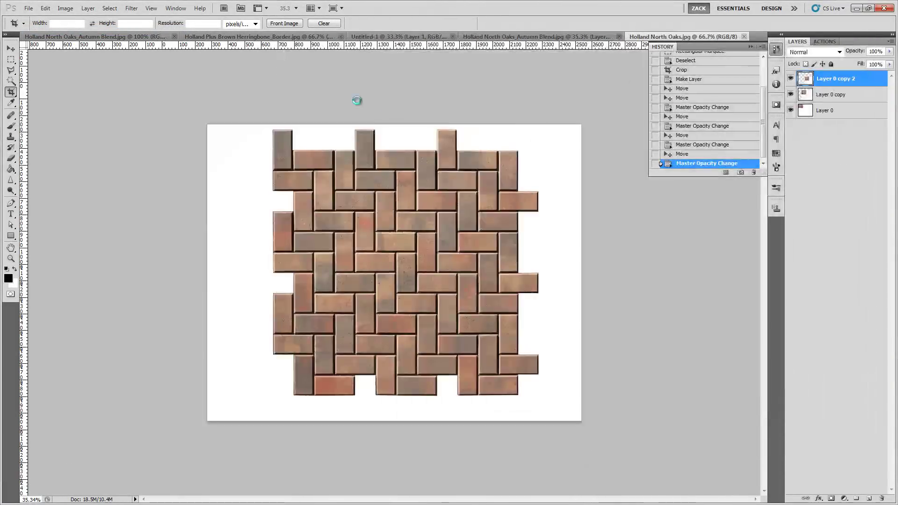
left_click(65, 8)
mouse_move(147, 27)
left_click(212, 60)
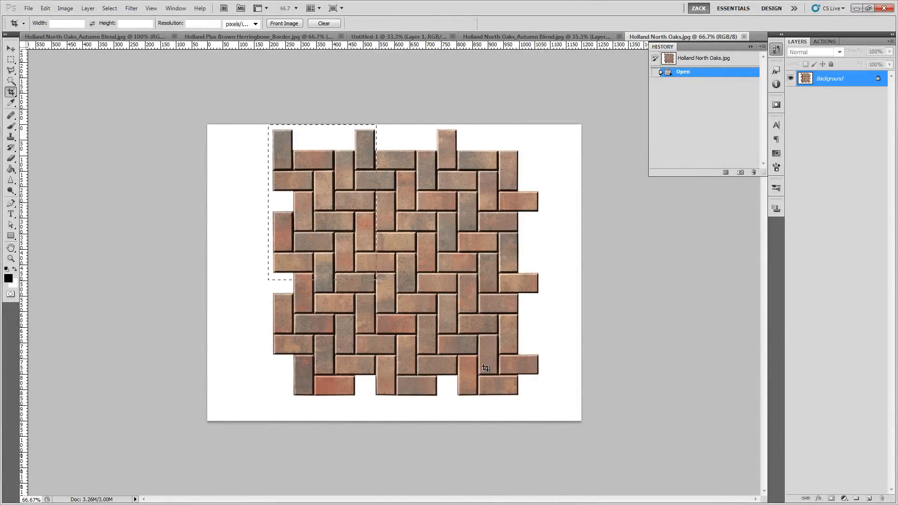
Crop the paver image so its left edge sits flush with the outermost left pavers
left_click_drag(542, 422, 539, 424)
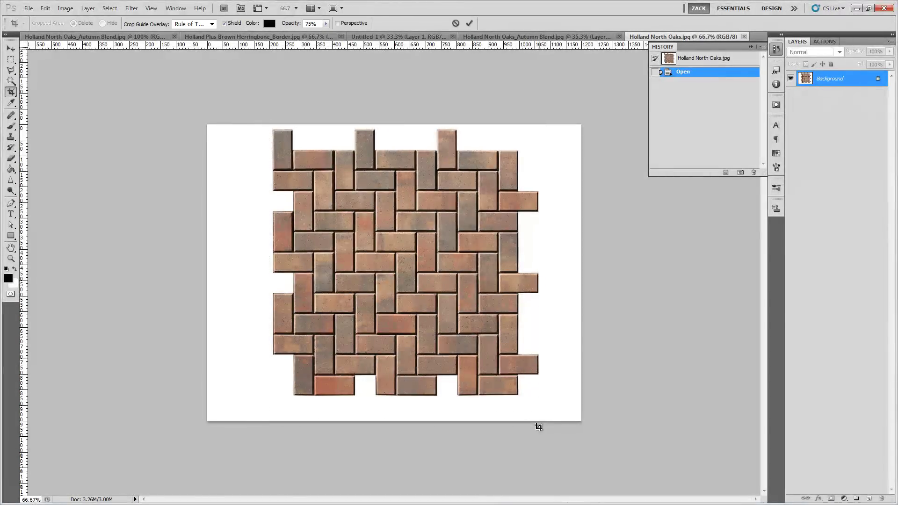
scroll(263, 259, "up", 5, "alt")
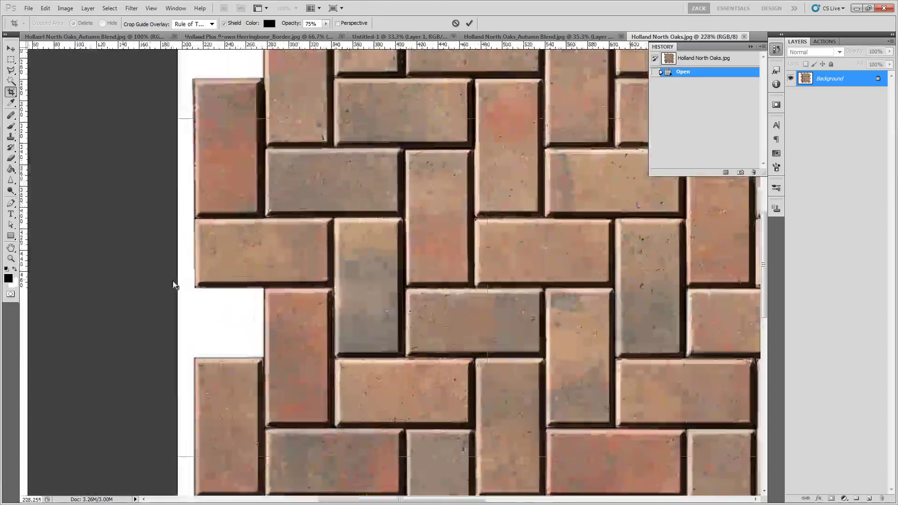
left_click_drag(178, 288, 192, 288)
left_click_drag(374, 120, 366, 393)
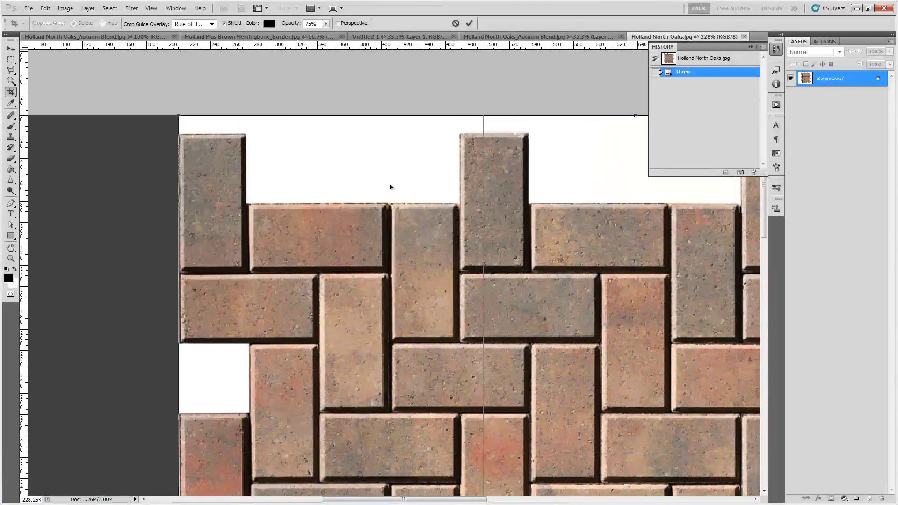
key("Return")
Set up a second crop around the whole image and fit its bottom edge to the lowest row of pavers
scroll(379, 138, "down", 3, "alt")
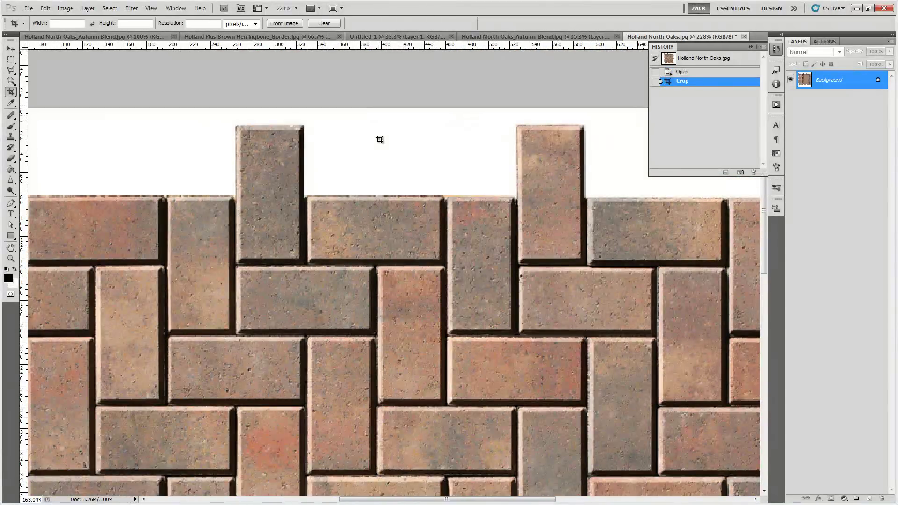
scroll(276, 130, "down", 2, "alt")
left_click_drag(181, 90, 624, 457)
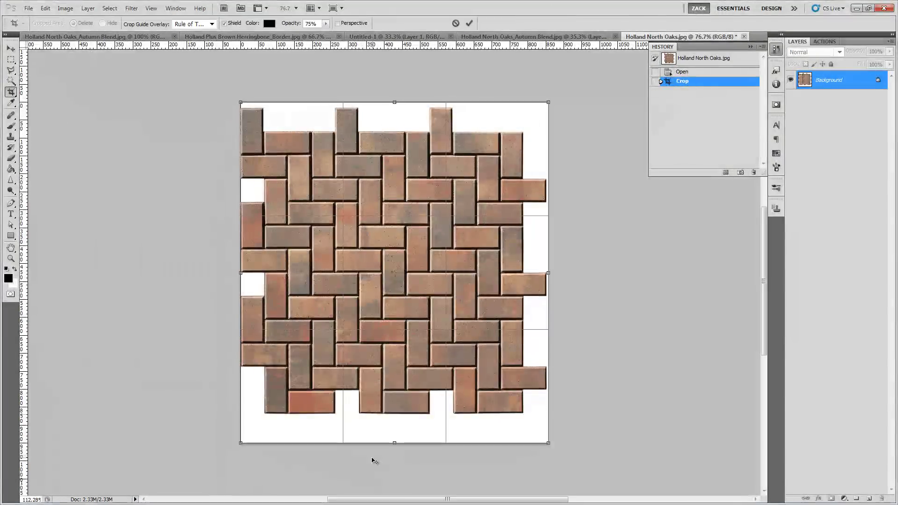
scroll(373, 459, "up", 5, "alt")
scroll(387, 474, "up", 5, "alt")
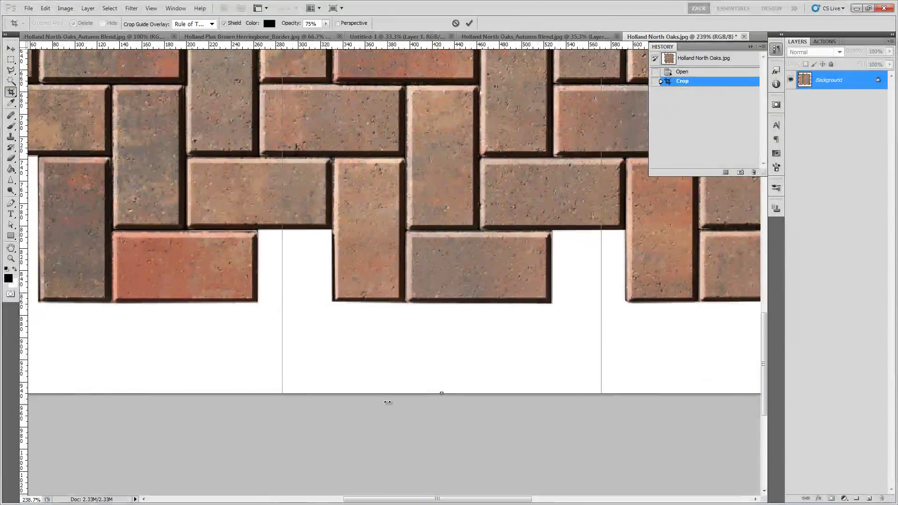
left_click_drag(390, 395, 393, 303)
Fit the crop's right and top edges to the outermost pavers and apply the crop
left_click_drag(489, 235, 70, 341)
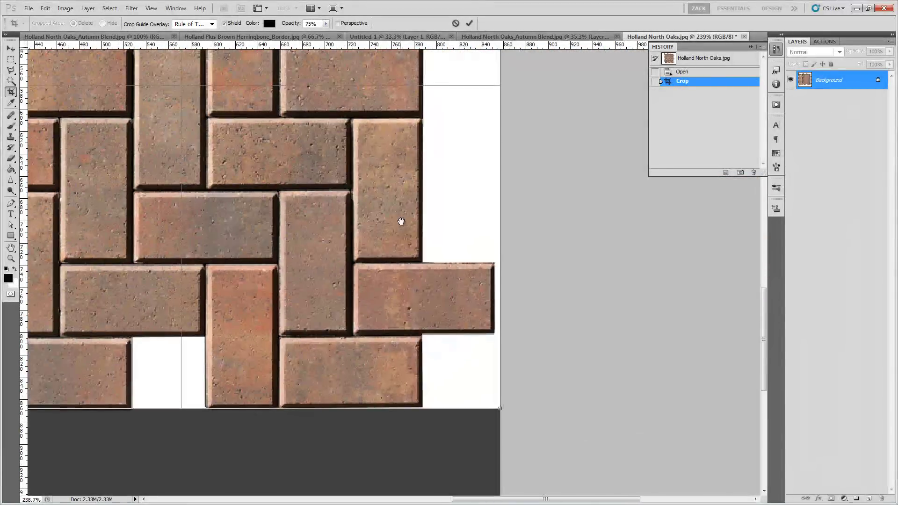
left_click_drag(496, 235, 495, 235)
left_click_drag(412, 175, 463, 390)
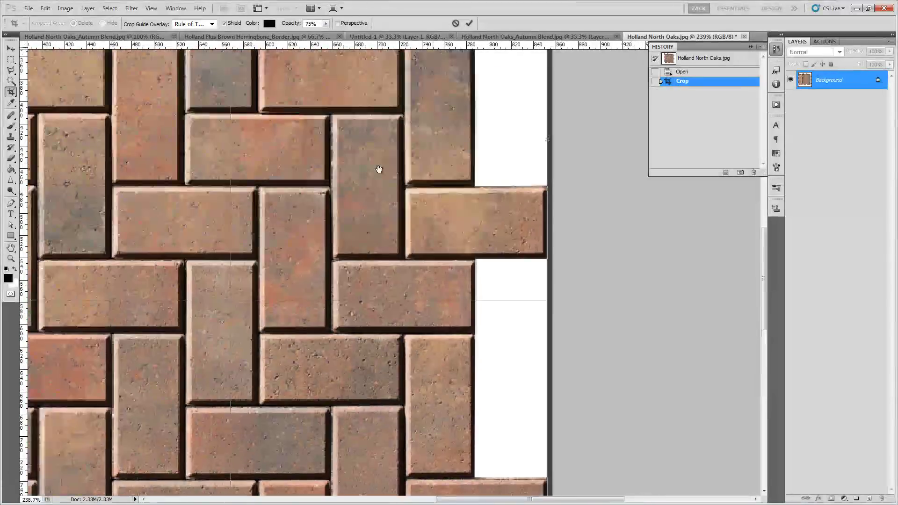
left_click_drag(379, 170, 414, 455)
left_click_drag(373, 262, 372, 408)
left_click_drag(383, 203, 383, 209)
left_click_drag(344, 93, 340, 112)
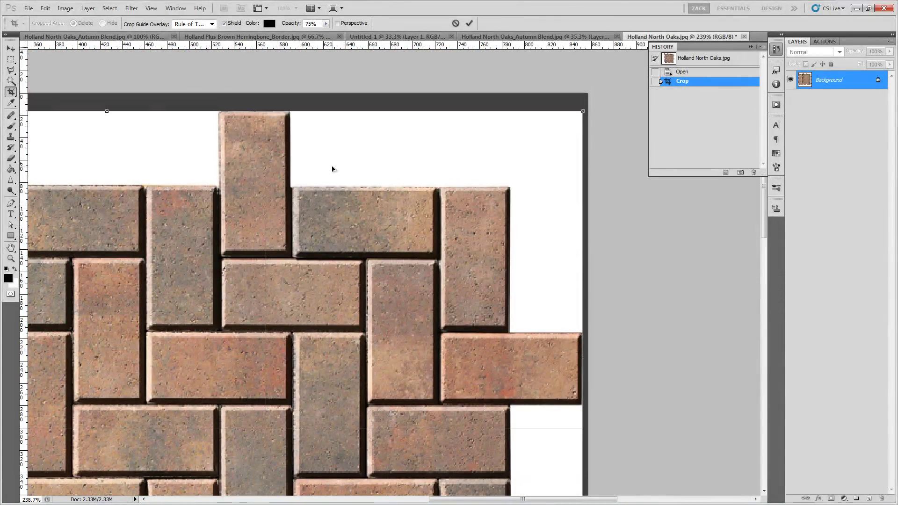
key("Return")
Save the cropped image as a JPEG named Holland North Oaks copy.jpg in the temp folder
scroll(397, 265, "down", 5, "alt")
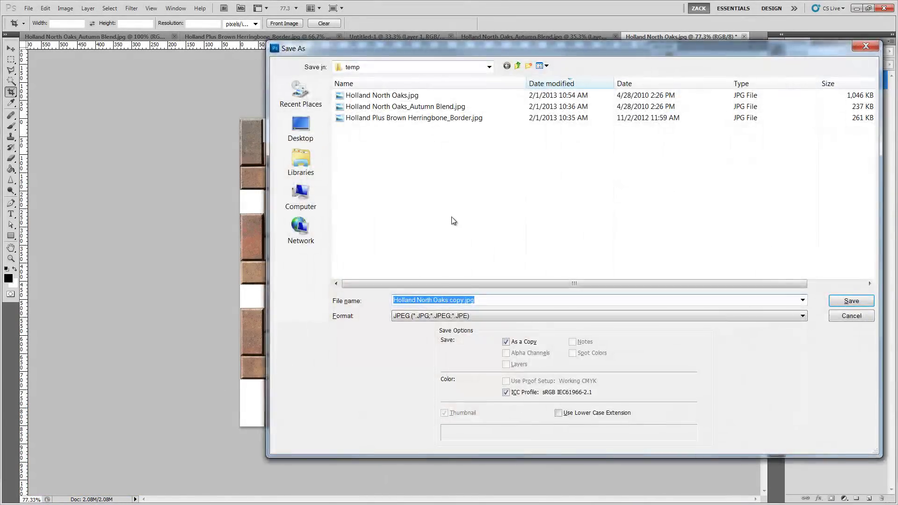
key("Return")
left_click(562, 259)
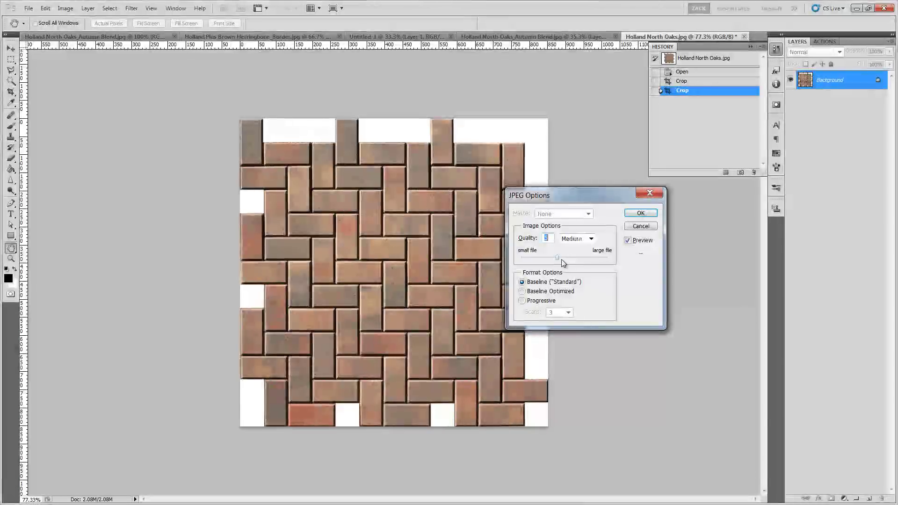
left_click(640, 213)
Switch to SketchUp, import Holland North Oaks copy.jpg as an image, and place it beside the patio's right side
key("alt+Tab")
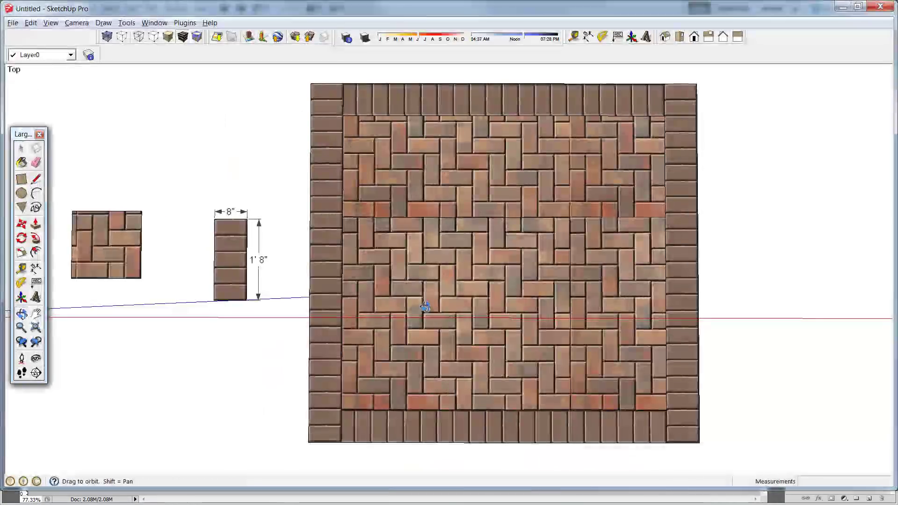
scroll(427, 305, "down", 2)
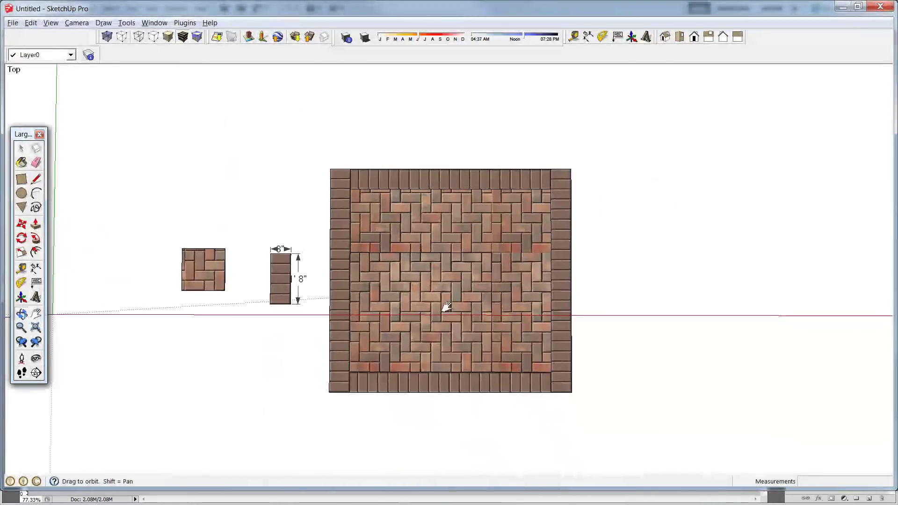
middle_click_drag(446, 305, 332, 317, "shift")
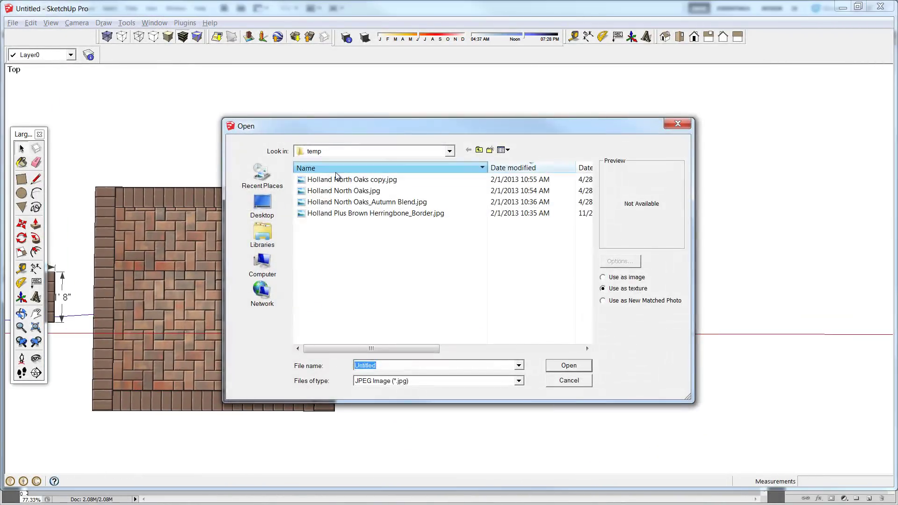
left_click(332, 179)
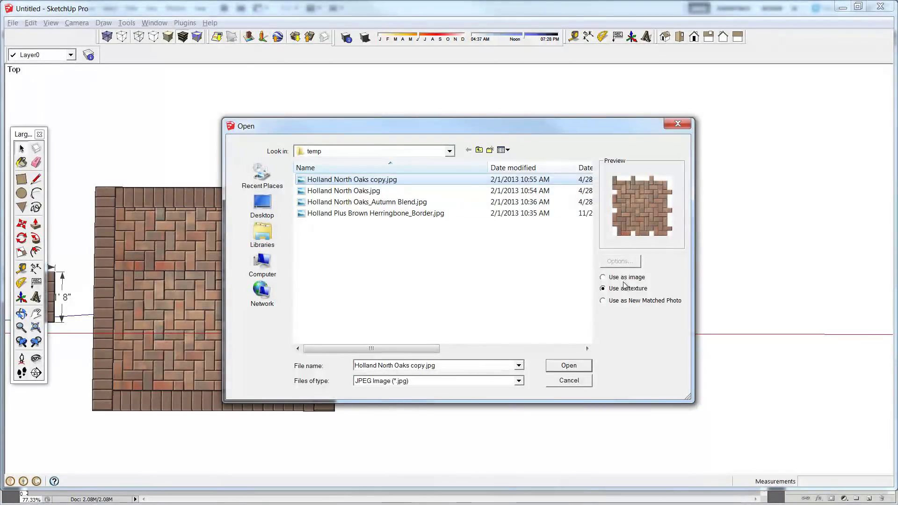
left_click(572, 368)
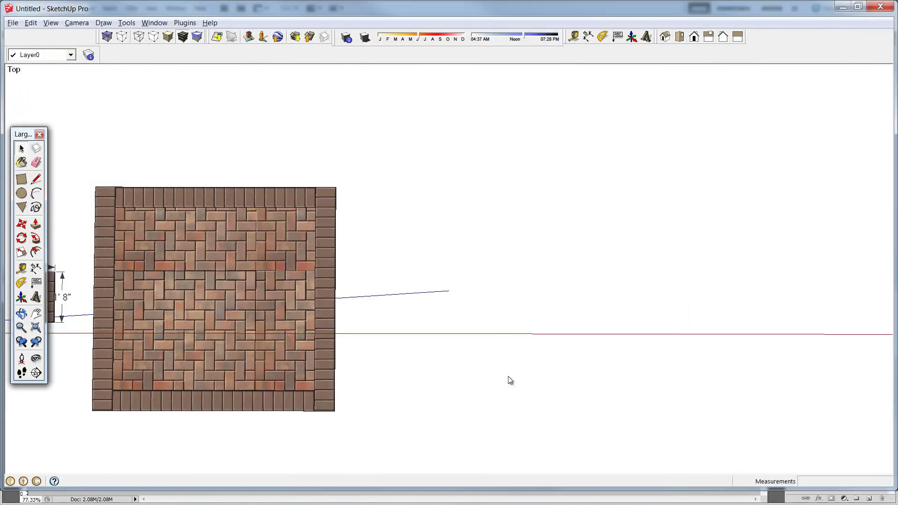
left_click(451, 396)
left_click(557, 223)
scroll(555, 223, "up", 1)
Group the imported paver image with a short helper line across its top edge, and erase that line inside the group
key("e")
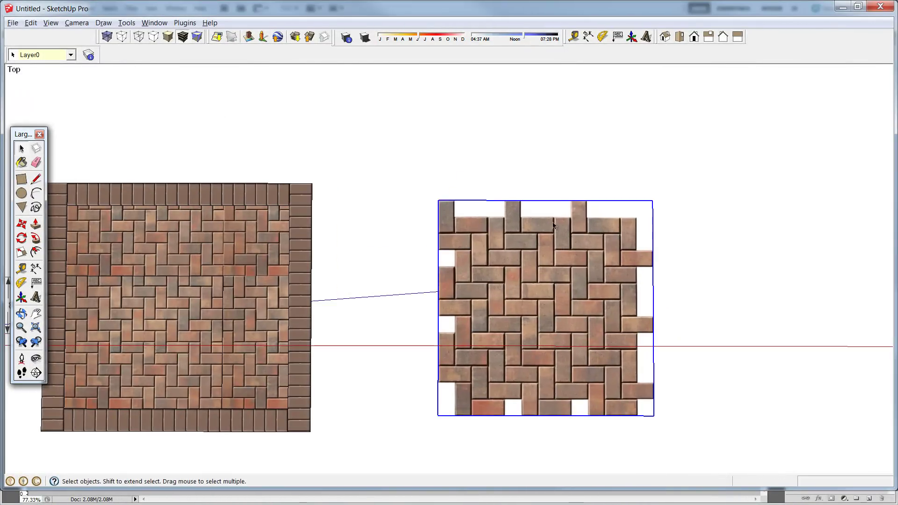
key("l")
left_click(554, 210)
left_click(546, 170)
key("space")
left_click_drag(574, 220, 502, 169)
key("e")
left_click(553, 209)
key("space")
key("ctrl+z")
double_click(553, 208)
key("e")
left_click(553, 207)
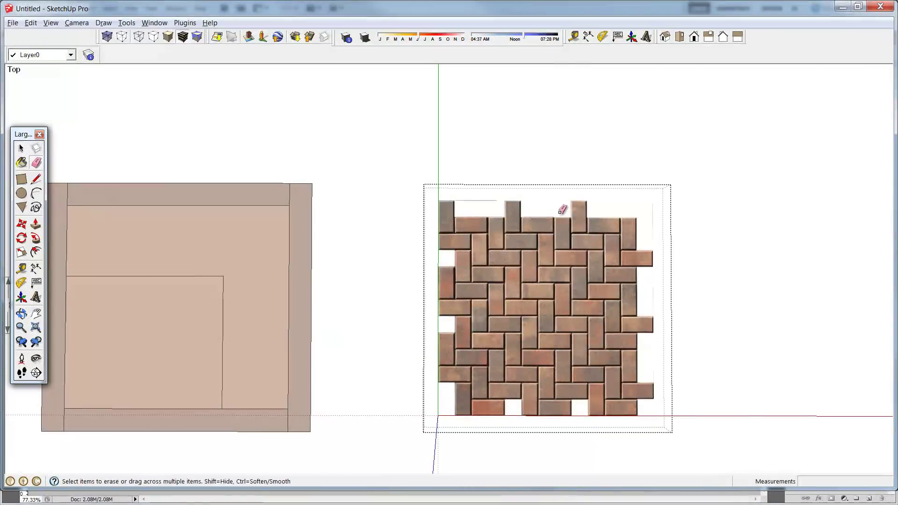
key("Escape")
Rescale the image group by measuring the length of one upright paver with the Tape Measure and setting it to 8 inches
double_click(522, 228)
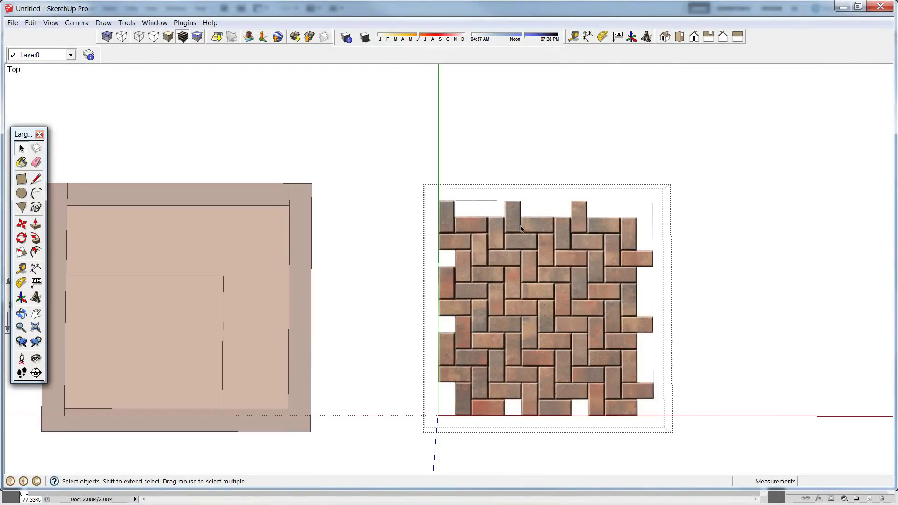
key("t")
scroll(514, 226, "up", 10)
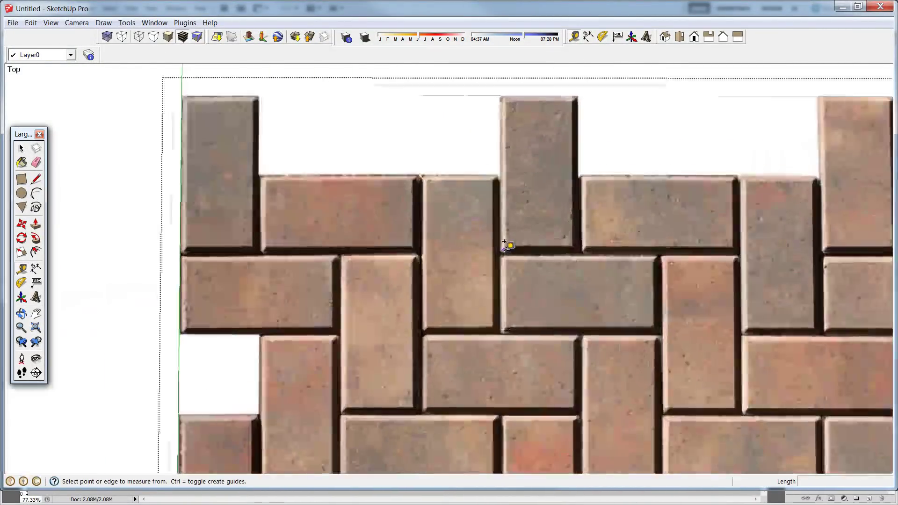
middle_click_drag(499, 247, 507, 354)
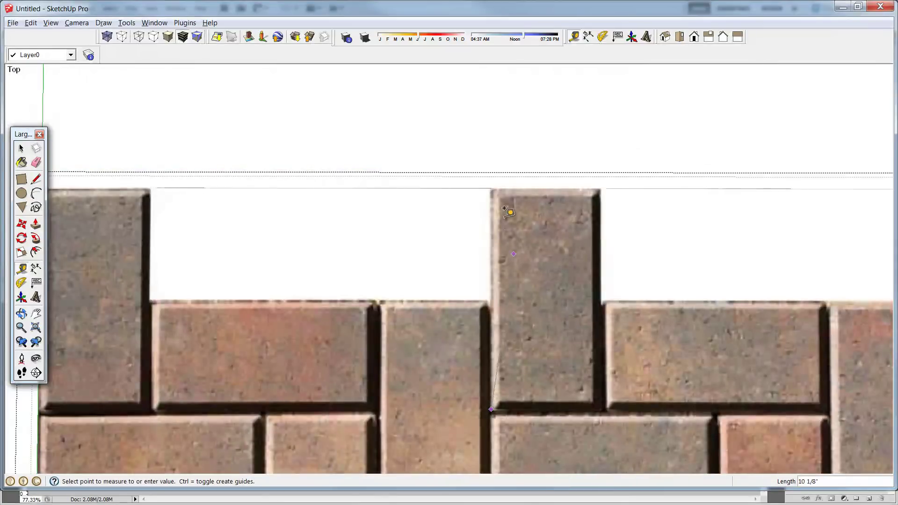
left_click(492, 181)
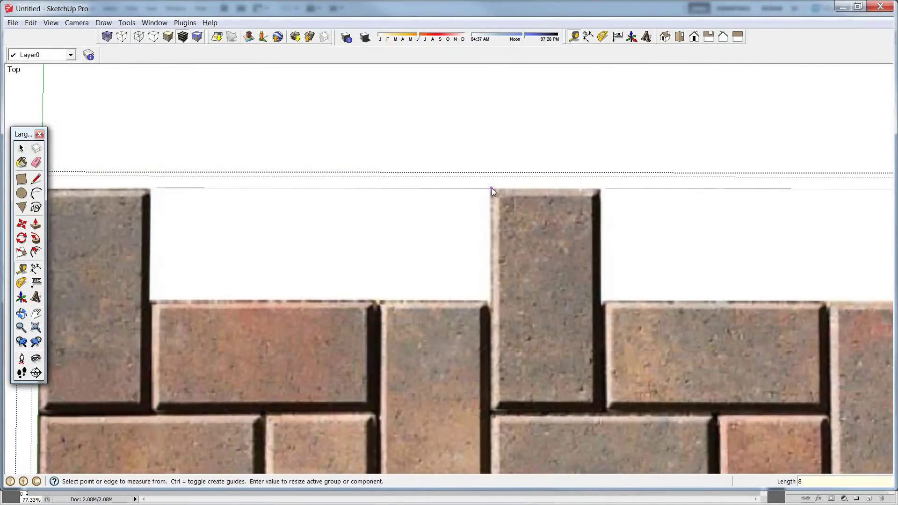
scroll(491, 187, "down", 10)
key("space")
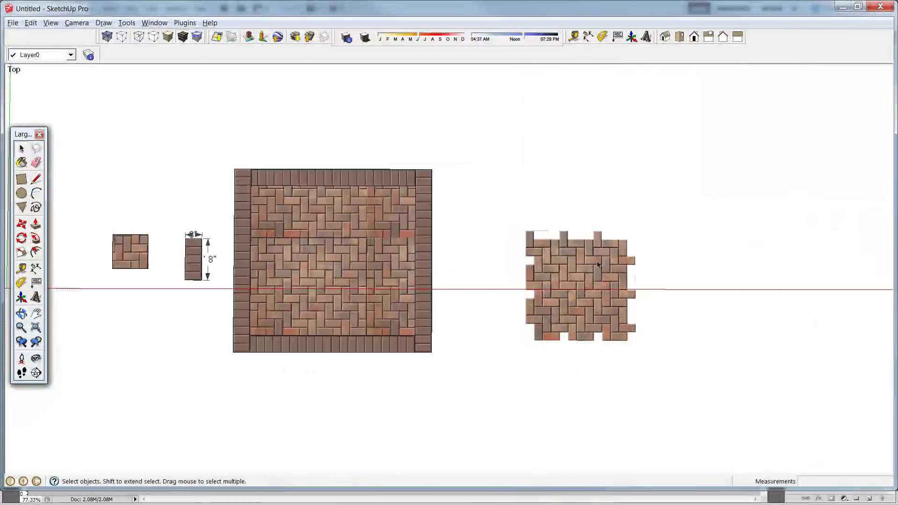
Explode the rescaled group and the image inside it into a textured face
left_click(598, 265)
scroll(565, 245, "up", 5)
right_click(467, 237)
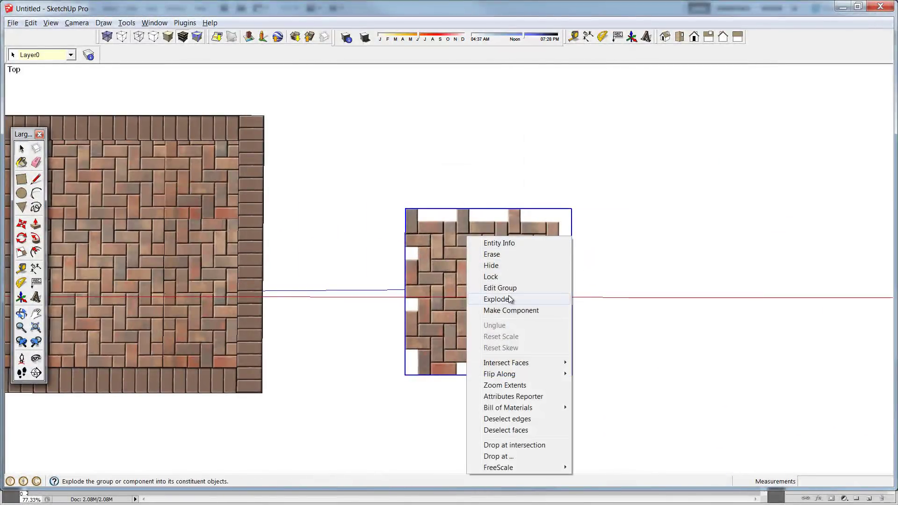
left_click(511, 299)
scroll(459, 246, "up", 3)
right_click(451, 235)
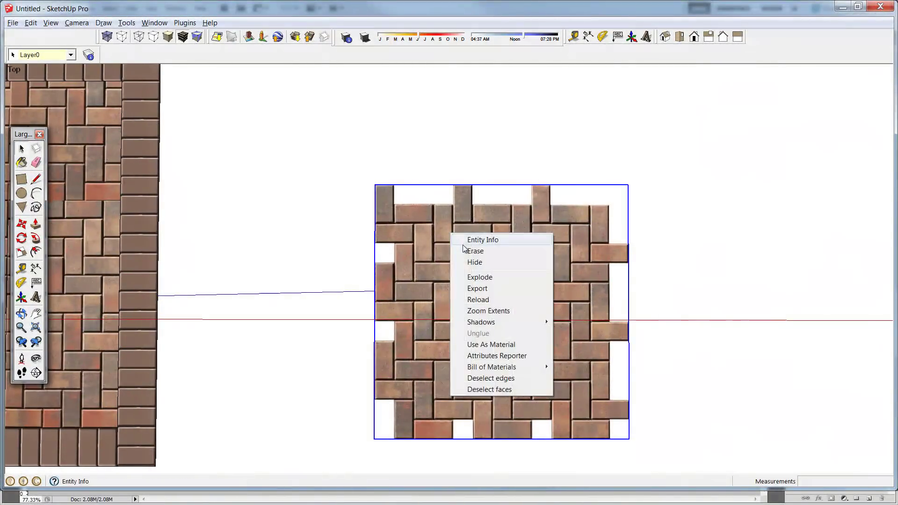
left_click(480, 277)
Draw a rectangle over the white gap between the first two protruding pavers along the textured face's top edge
scroll(402, 197, "up", 3)
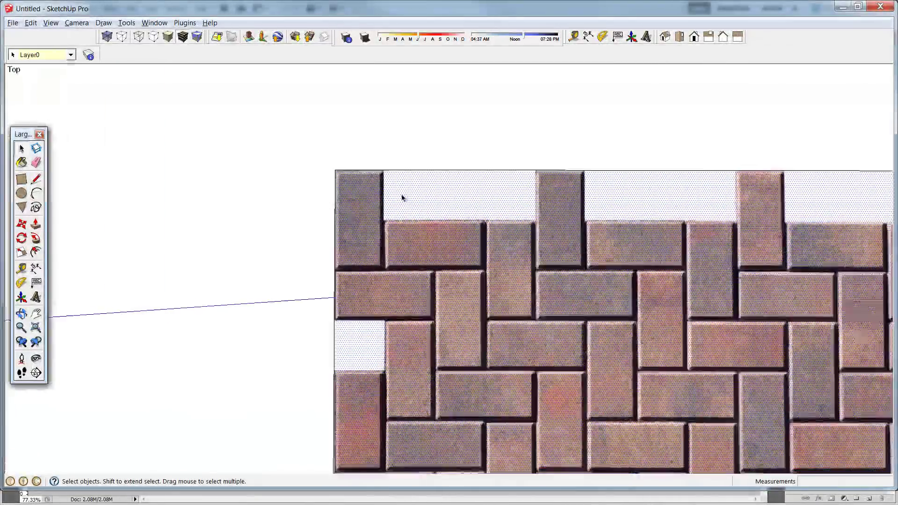
scroll(403, 197, "up", 2)
key("r")
scroll(391, 214, "up", 1)
left_click(379, 226)
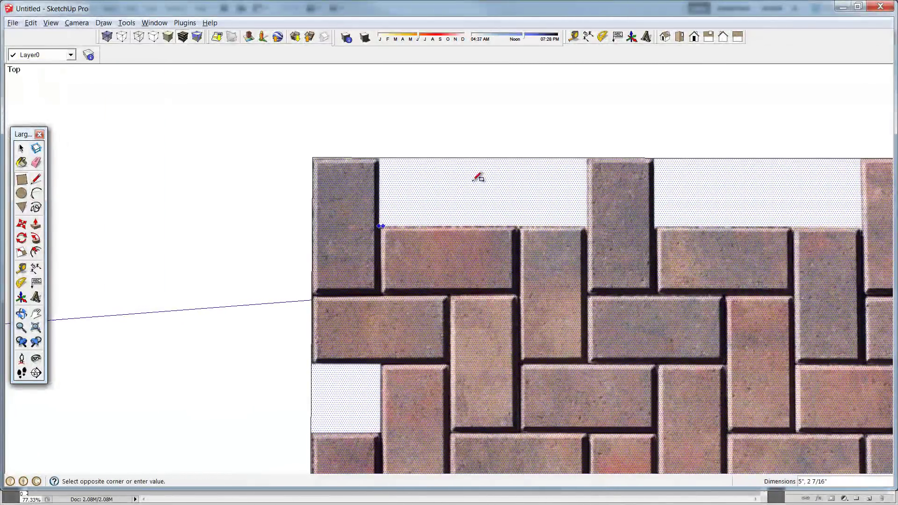
left_click(587, 157)
Copy the rectangle over the first top-edge gap onto the other two white gaps along the textured face's top edge
key("space")
left_click(549, 177)
key("m")
left_click(379, 159)
key("ctrl")
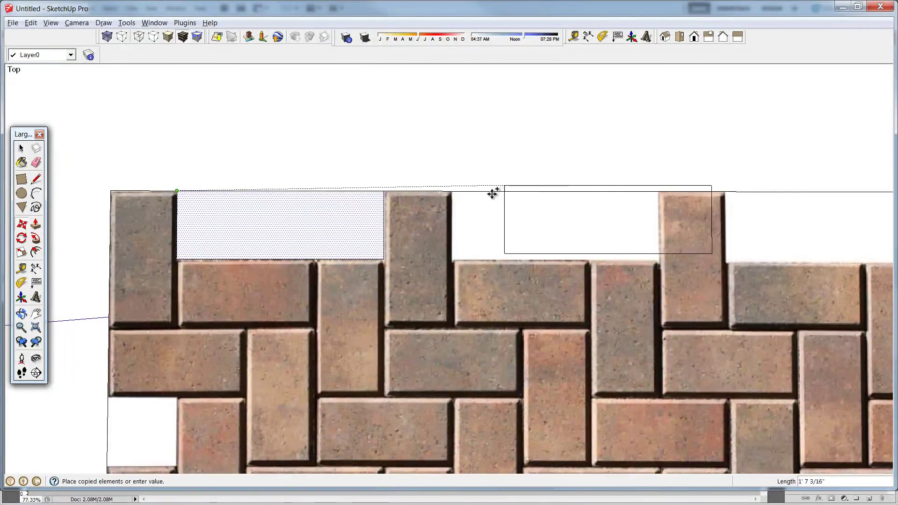
left_click(453, 195)
left_click(453, 194)
key("ctrl")
middle_click_drag(694, 187, 516, 203, "shift")
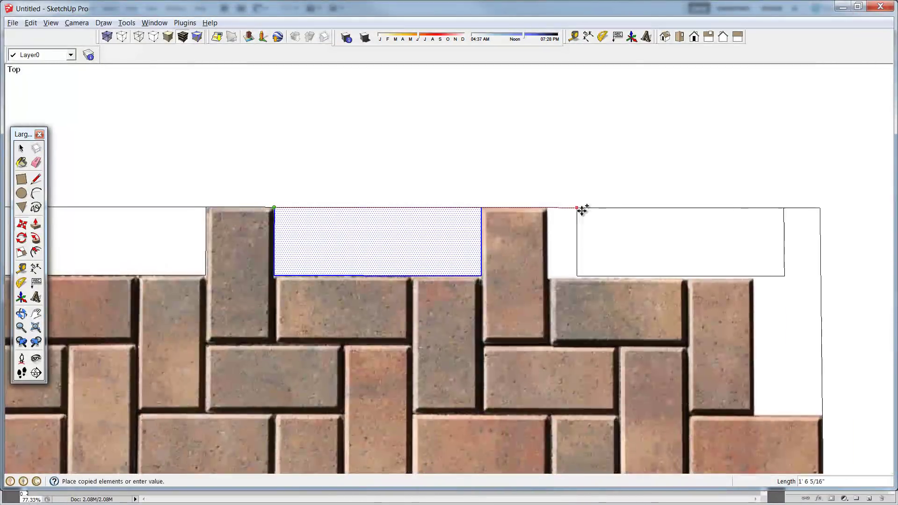
left_click(547, 209)
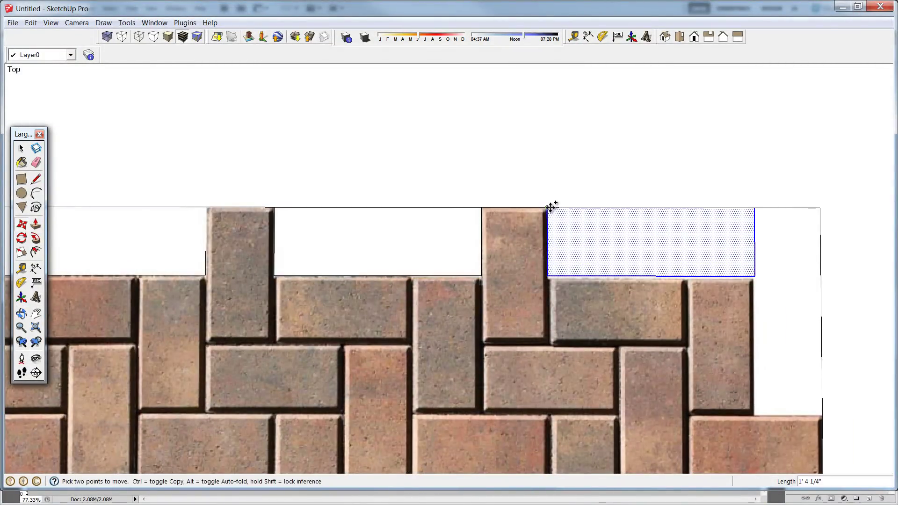
left_click(548, 209)
key("ctrl")
Outline the white gaps between the protruding pavers down the textured face's right edge with rectangles
scroll(564, 398, "down", 2)
middle_click_drag(564, 398, 580, 104, "shift")
scroll(579, 104, "down", 2)
middle_click_drag(570, 304, 575, 249, "shift")
scroll(575, 249, "up", 1)
middle_click_drag(590, 323, 535, 465, "shift")
middle_click_drag(569, 296, 570, 337, "shift")
key("Escape")
key("l")
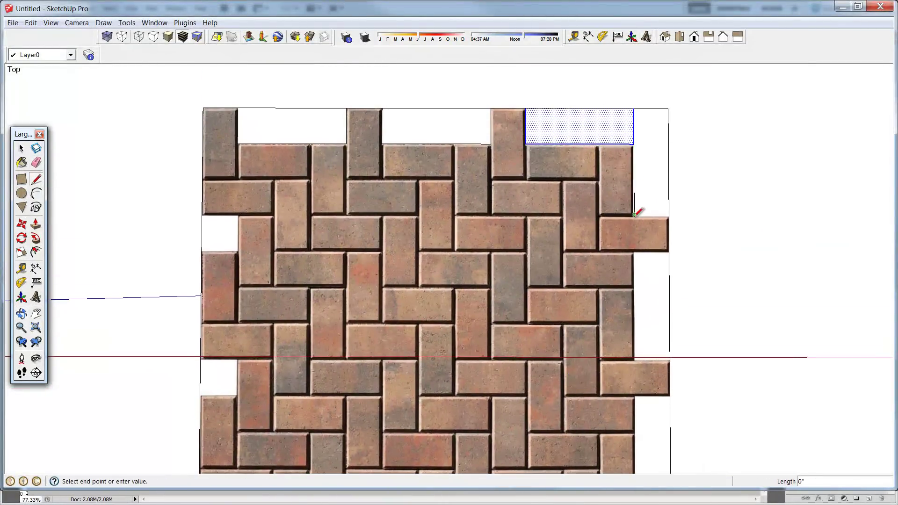
key("r")
left_click(669, 252)
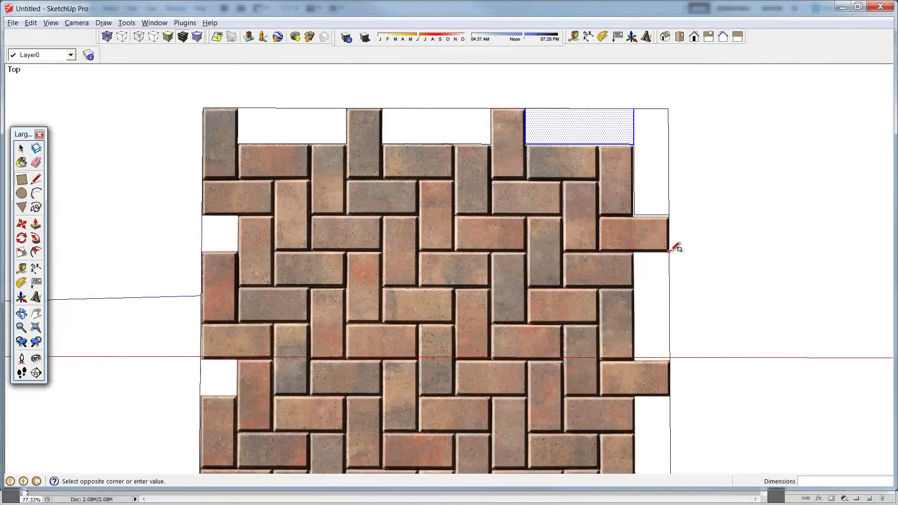
left_click(635, 360)
middle_click_drag(653, 345, 669, 229, "shift")
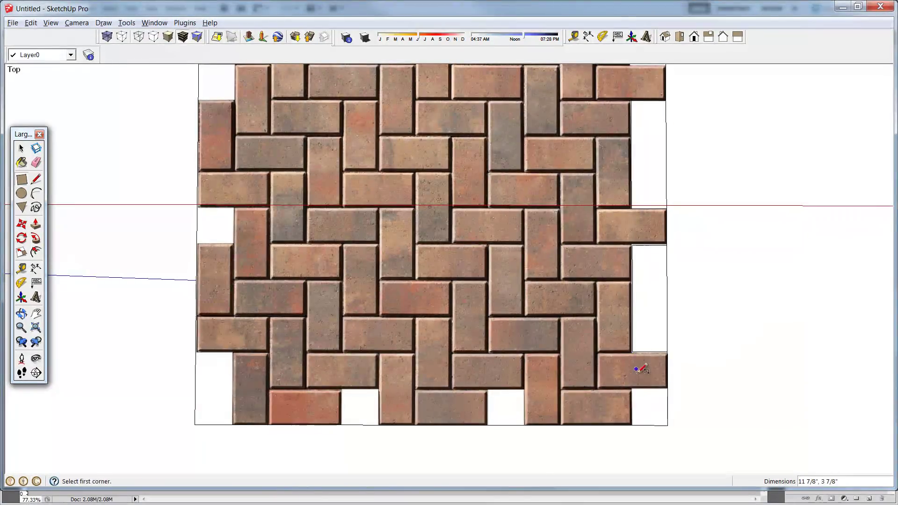
Copy the square from the bottom-right corner gap onto the two white gaps along the textured face's bottom edge
key("m")
key("ctrl")
left_click(667, 389)
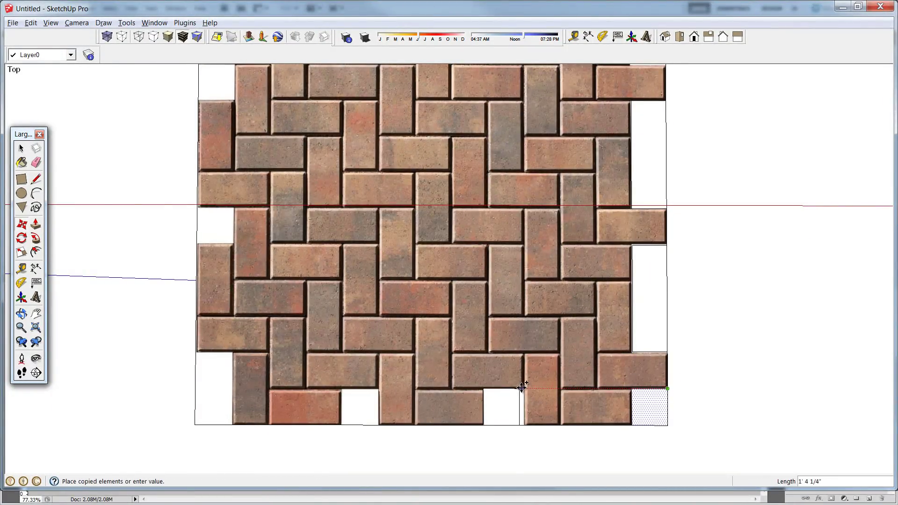
left_click(525, 389)
left_click(525, 388)
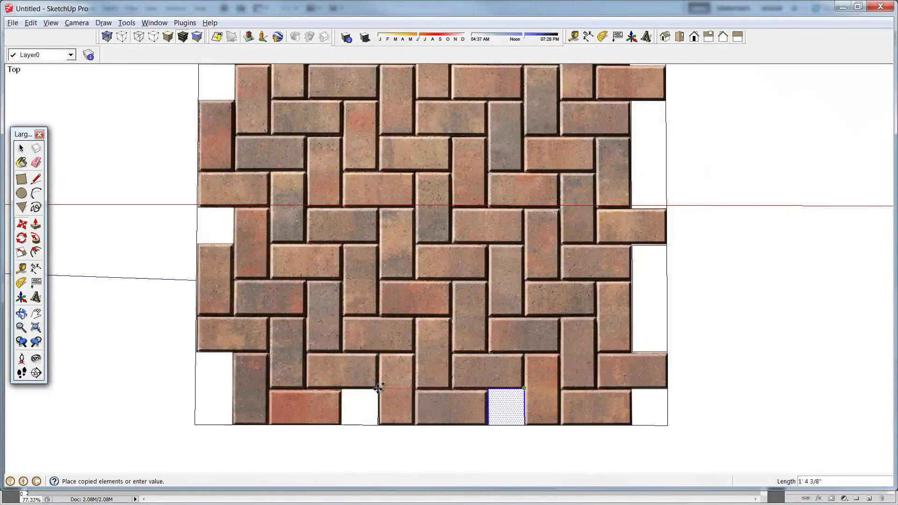
left_click(379, 389)
left_click(379, 389)
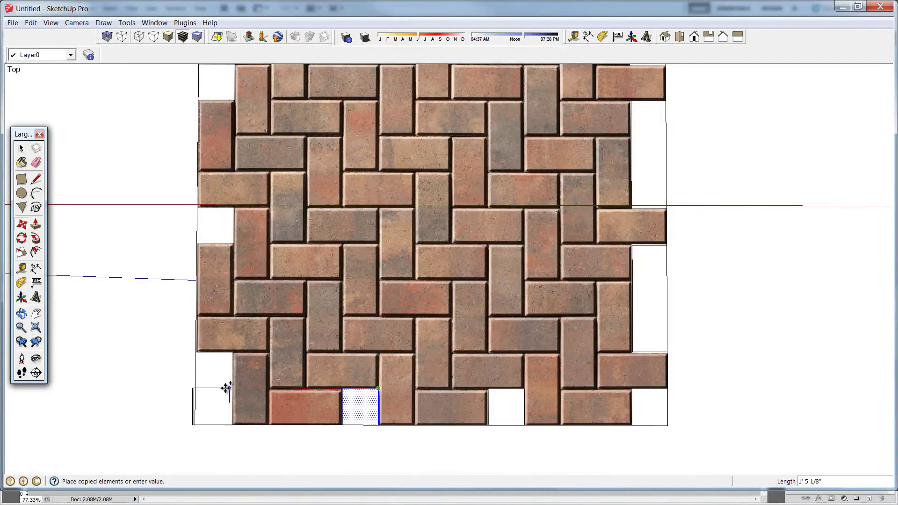
Draw rectangles over the white gaps along the textured face's left edge
key("r")
left_click(232, 352)
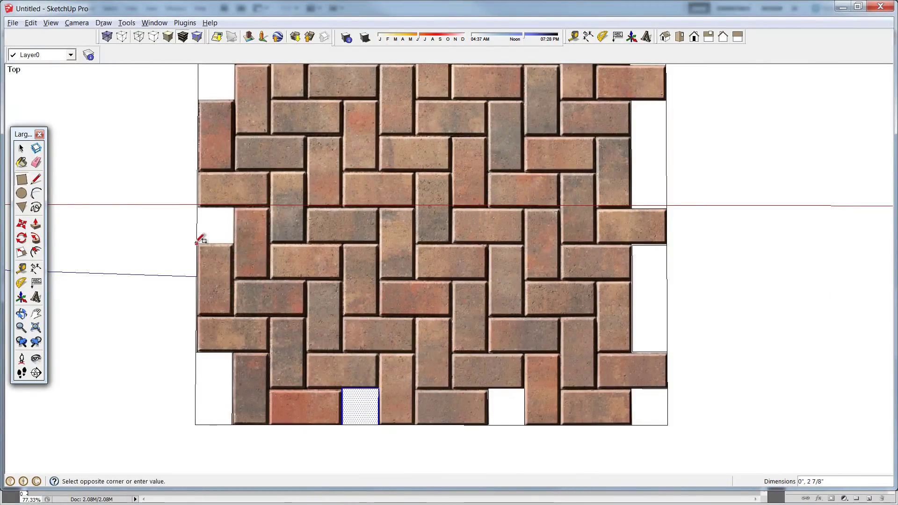
middle_click_drag(240, 134, 310, 285, "shift")
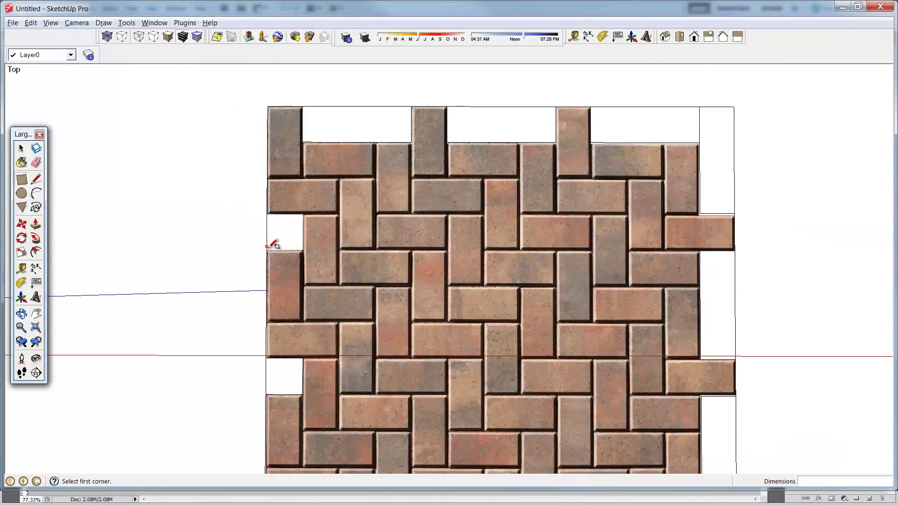
left_click(304, 213)
Erase the outer edges around all the outlined gaps so that only the interlocking paver shape is left
key("e")
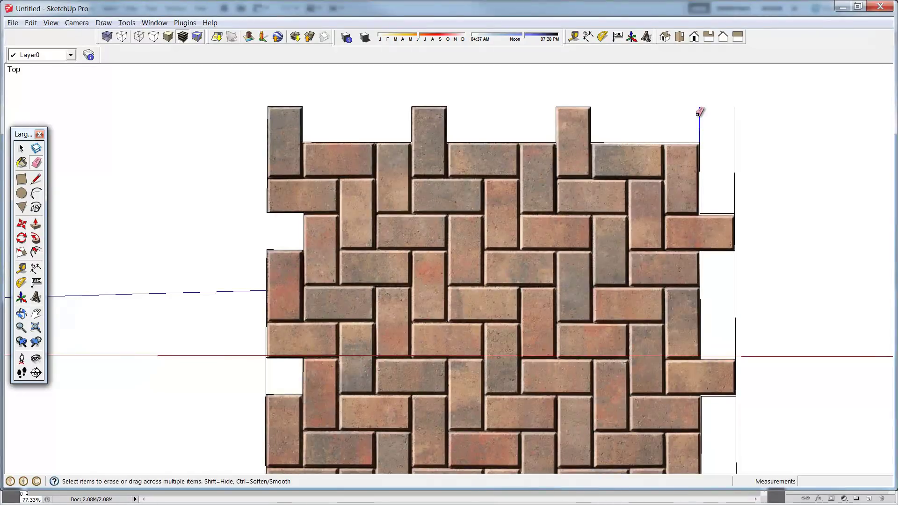
scroll(727, 235, "down", 2)
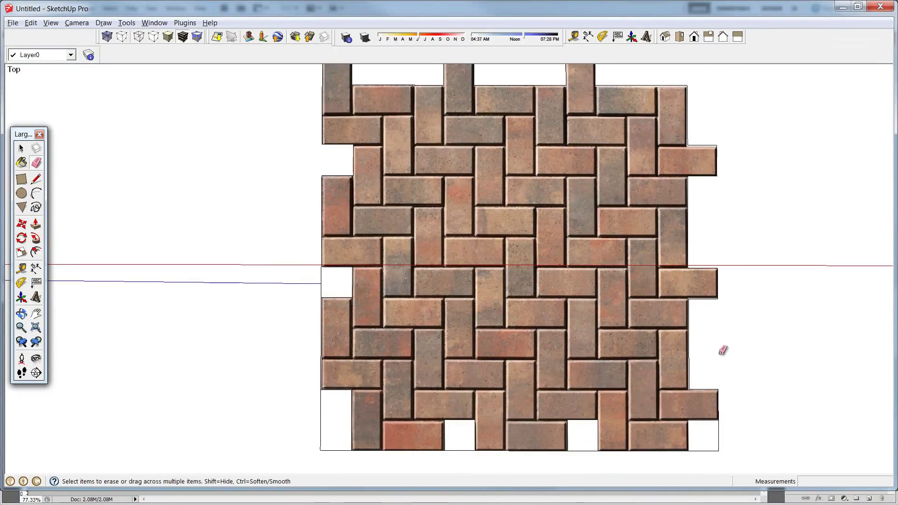
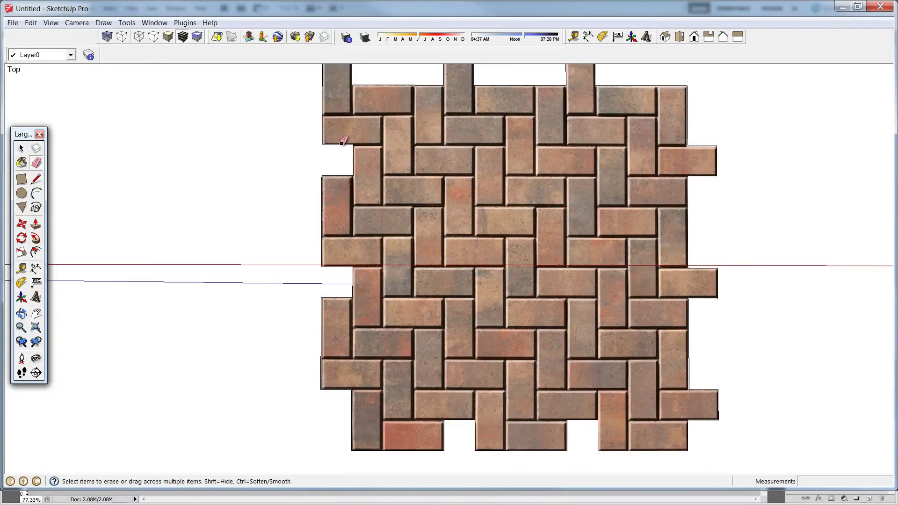
scroll(351, 281, "down", 2)
Group the trimmed herringbone paver face
key("space")
left_click(417, 207)
key("m")
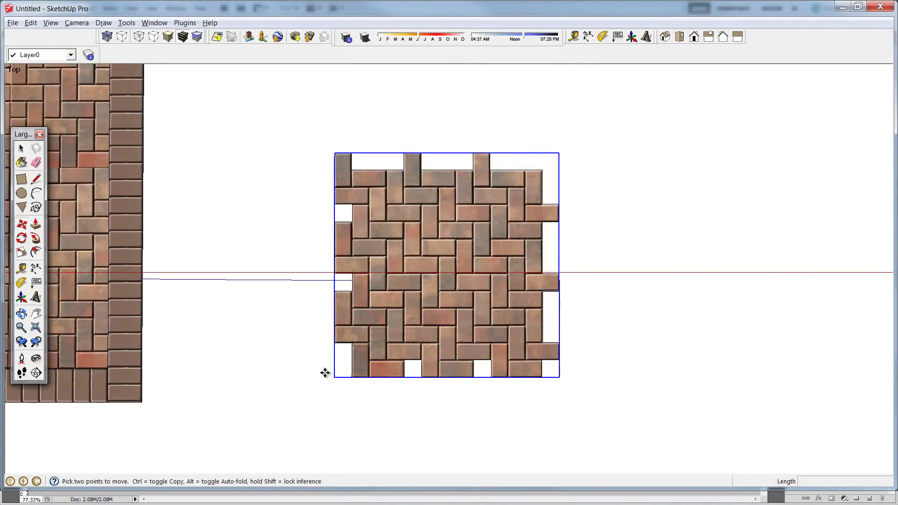
key("space")
right_click(420, 213)
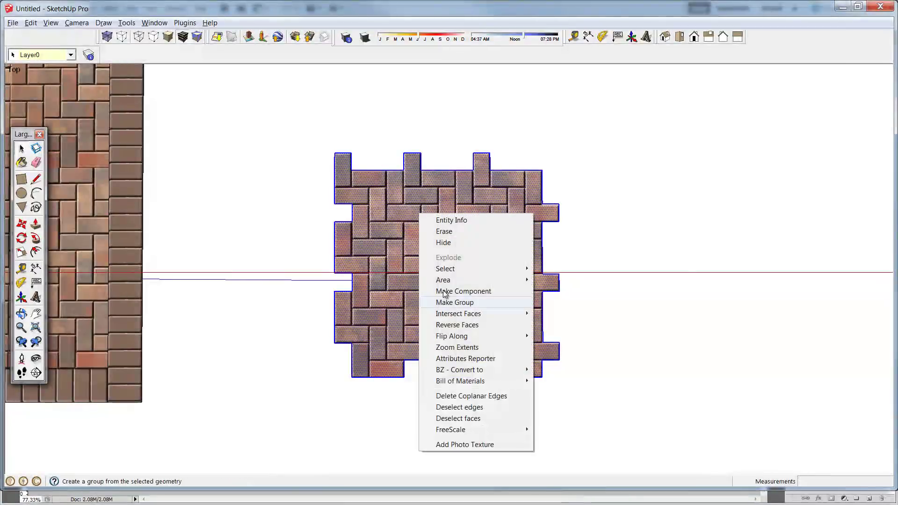
left_click(477, 303)
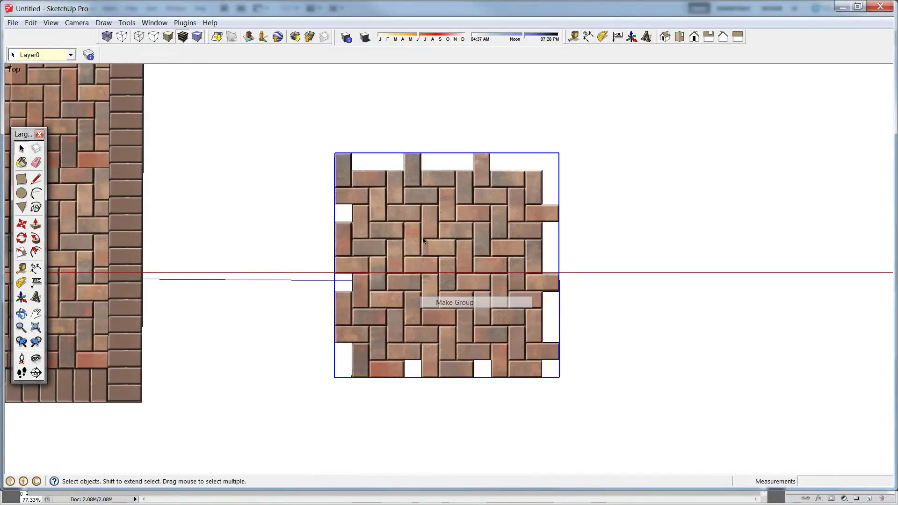
Copy the paver group to the right so that its notched edge interlocks with the original
key("m")
left_click(335, 221)
key("ctrl")
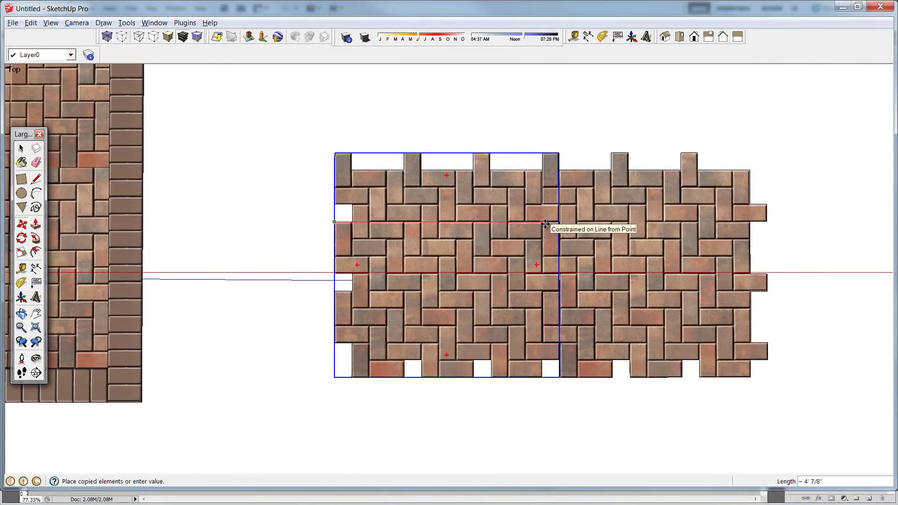
left_click(545, 224)
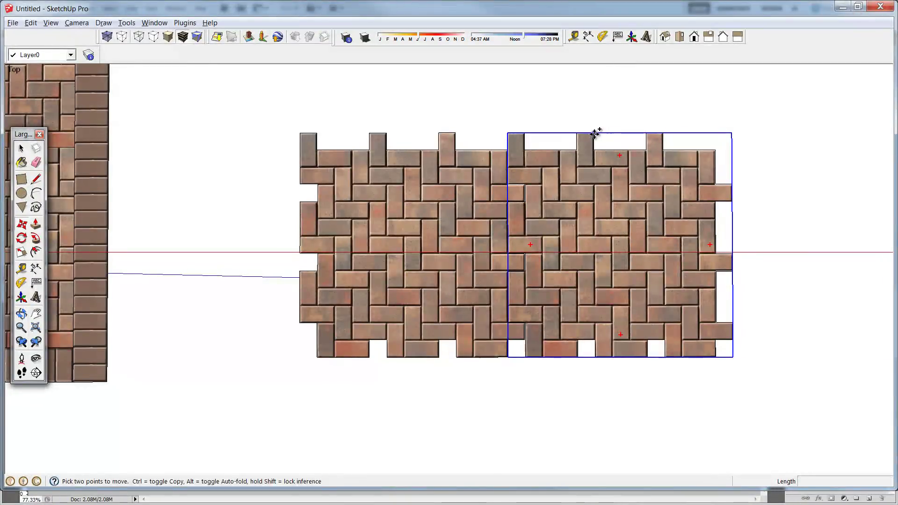
Place further copies of the paver group below the first row, fitted into the notches of its bottom edge
left_click(595, 133)
left_click(457, 340)
middle_click_drag(554, 310, 530, 253)
left_click(349, 286)
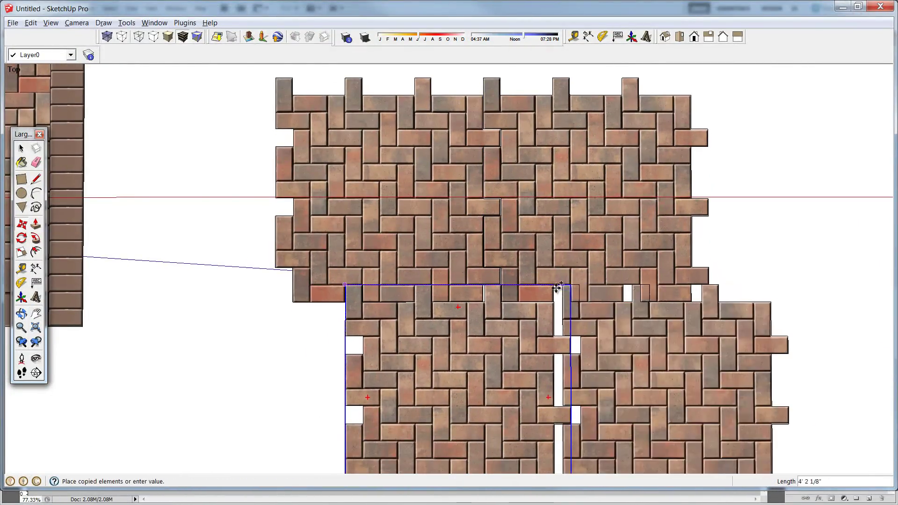
left_click(557, 286)
middle_click_drag(602, 290, 602, 290, "shift")
scroll(663, 267, "down", 1)
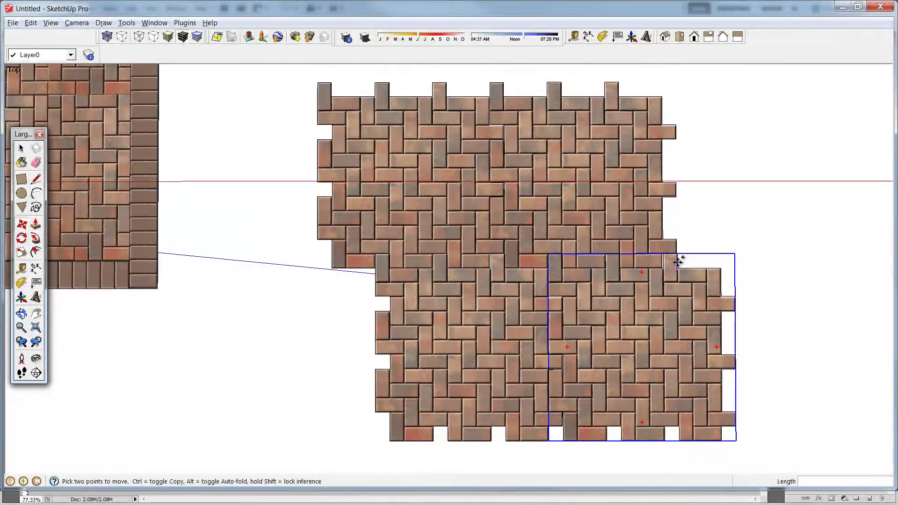
scroll(677, 262, "up", 1)
left_click(679, 253)
key("ctrl")
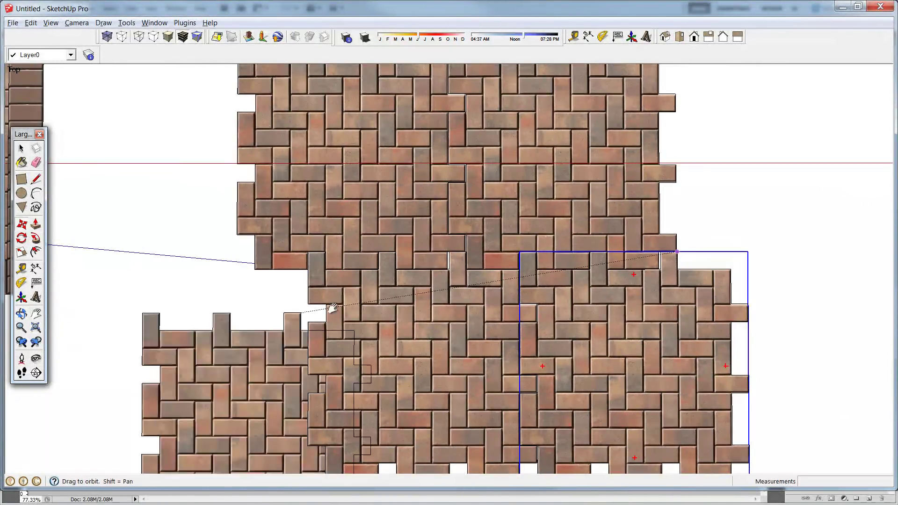
middle_click_drag(331, 310, 406, 308, "shift")
scroll(406, 309, "down", 1)
Select the tiled paver groups, abandon moving them, and undo the copies until only the original piece remains
key("space")
left_click(477, 215, "shift")
left_click(580, 215, "shift")
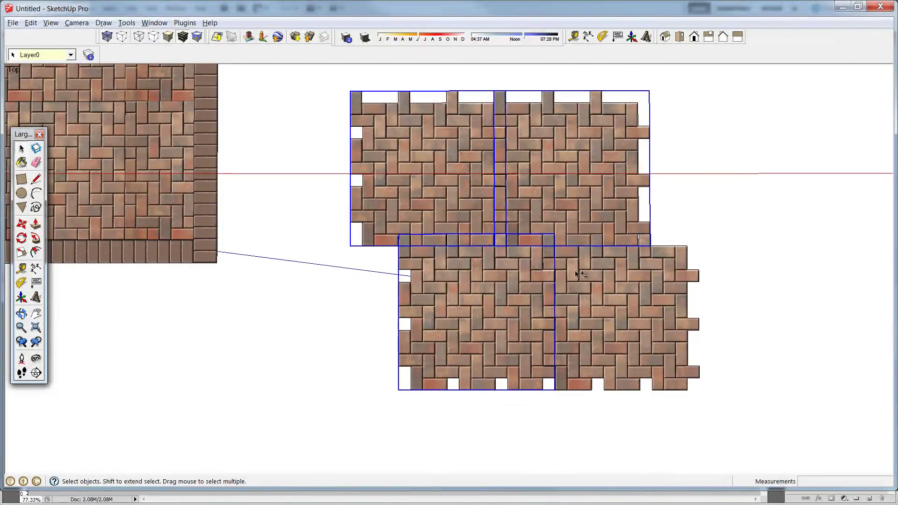
key("m")
left_click(351, 91)
middle_click_drag(495, 308, 510, 289, "shift")
scroll(511, 289, "down", 1)
key("ctrl+z")
key("ctrl+z")
key("ctrl+z")
Make the remaining herringbone paver piece a component
key("space")
right_click(425, 152)
left_click(467, 225)
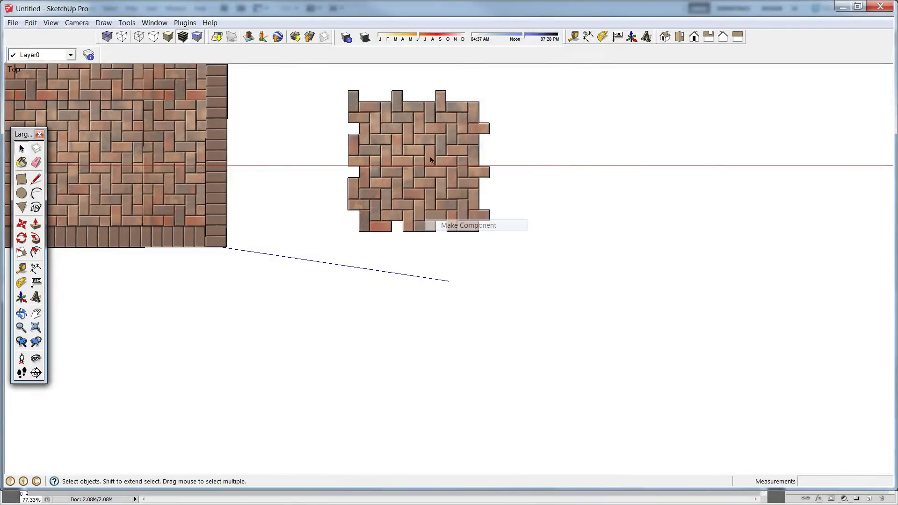
Copy the paver component to the right so that it interlocks with the original along the notched seam
scroll(353, 89, "up", 3)
key("m")
left_click(346, 146)
key("ctrl")
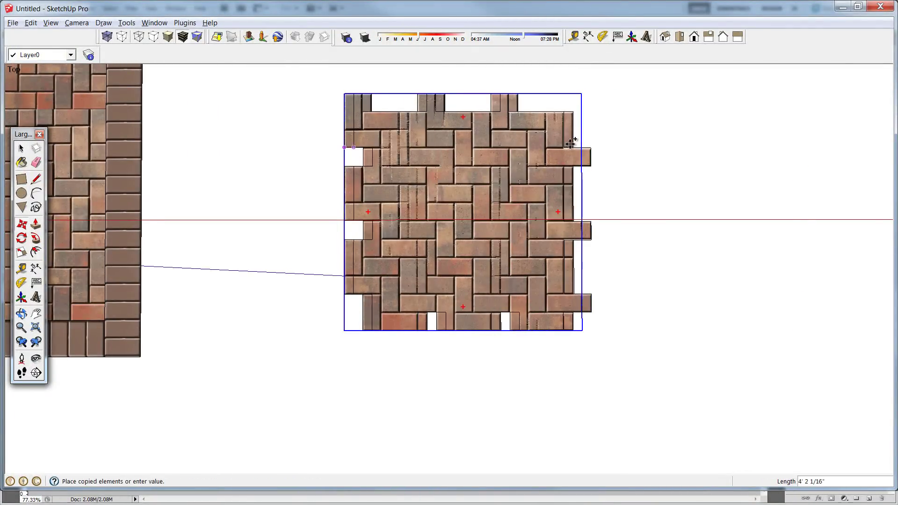
left_click(565, 144)
key("space")
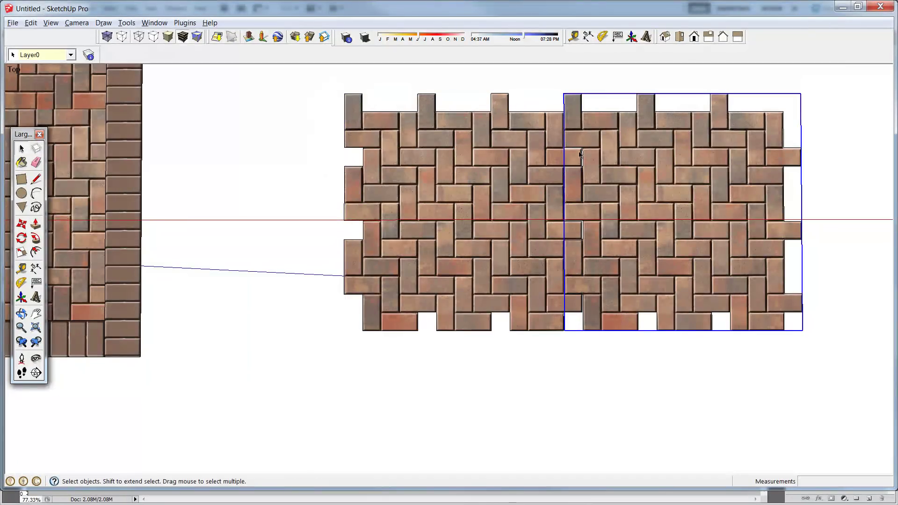
Edit the paver component and move the notch's vertical edge at the seam inward by about 1/8 inch
scroll(581, 149, "up", 6)
scroll(611, 206, "up", 5)
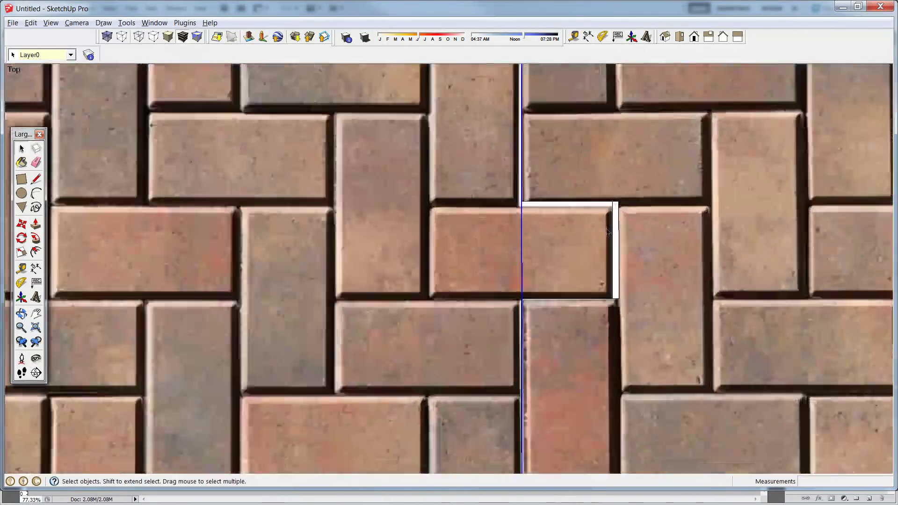
scroll(604, 218, "down", 5)
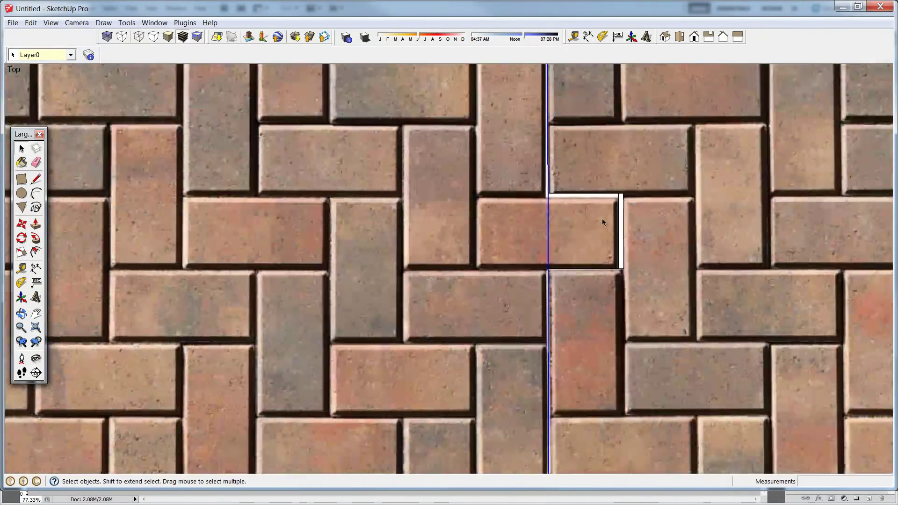
left_click(616, 171)
scroll(628, 192, "up", 2)
key("m")
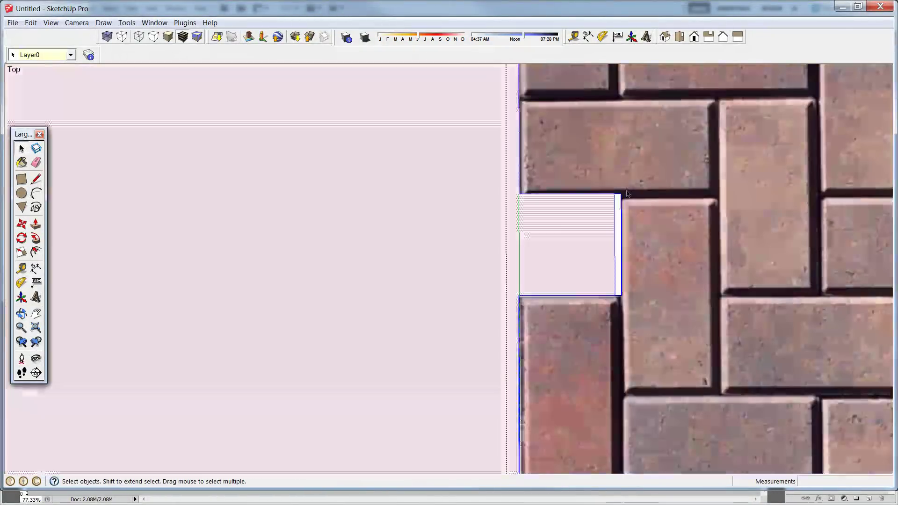
key("m")
left_click(617, 199)
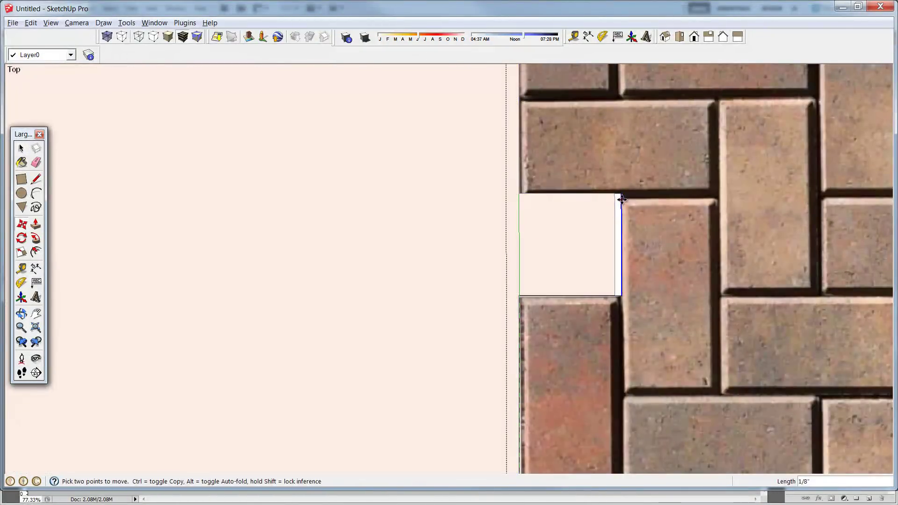
left_click(614, 201)
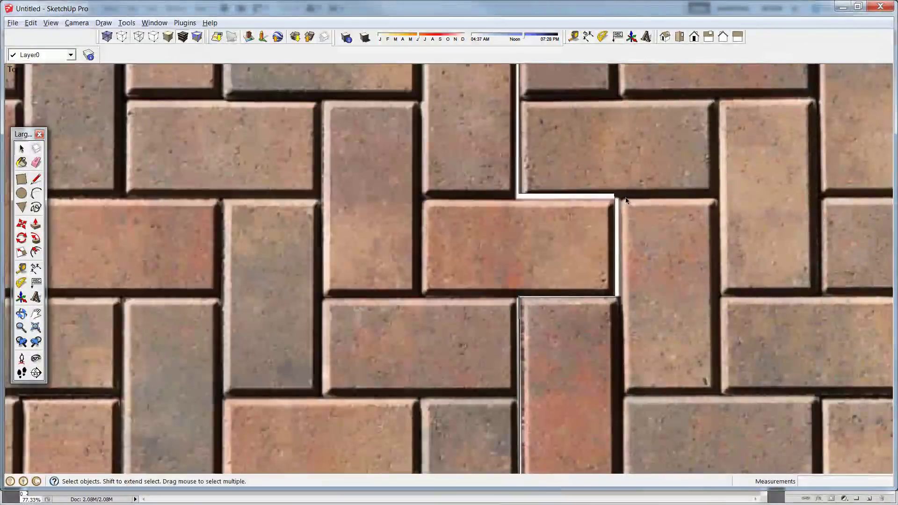
Try rectangles over the open gaps at the upper-right corner of the tiled pavers, and undo them
scroll(565, 203, "down", 1)
middle_click_drag(569, 226, 557, 310, "shift")
scroll(581, 252, "down", 6)
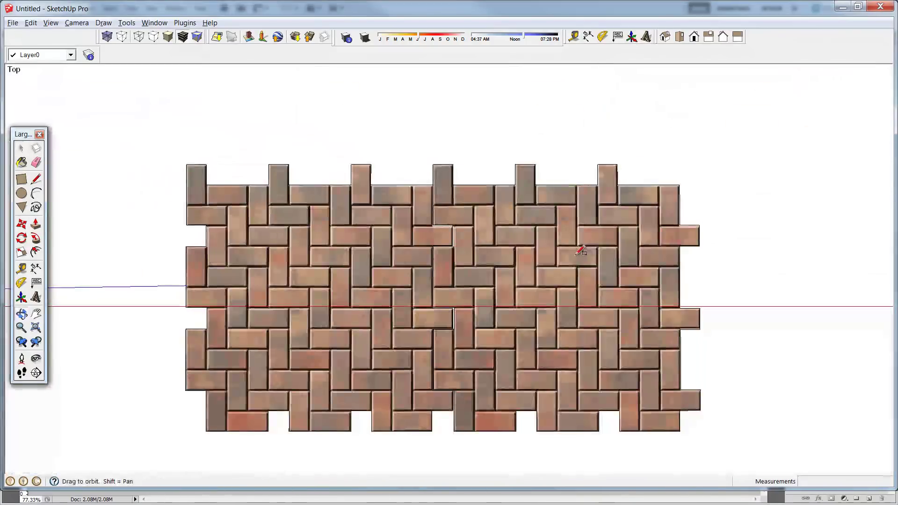
scroll(648, 237, "up", 2)
key("r")
left_click(594, 166)
left_click(683, 138)
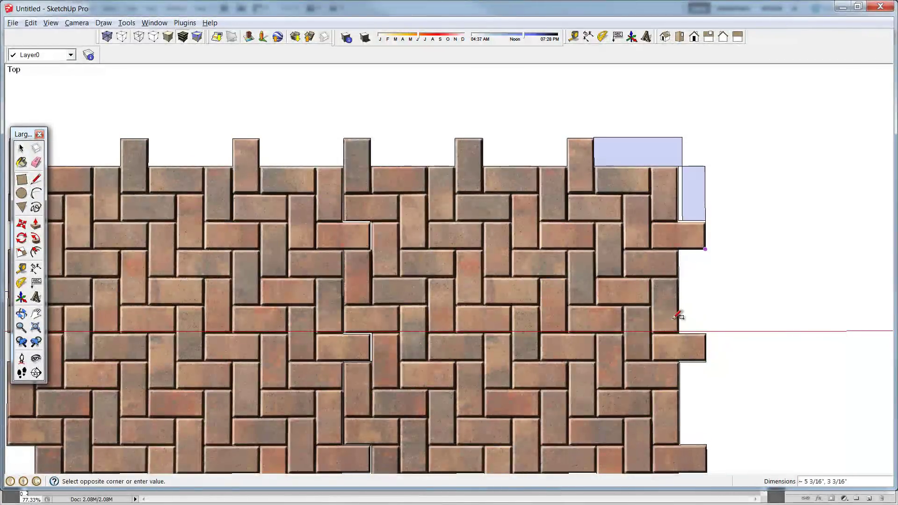
key("ctrl+z")
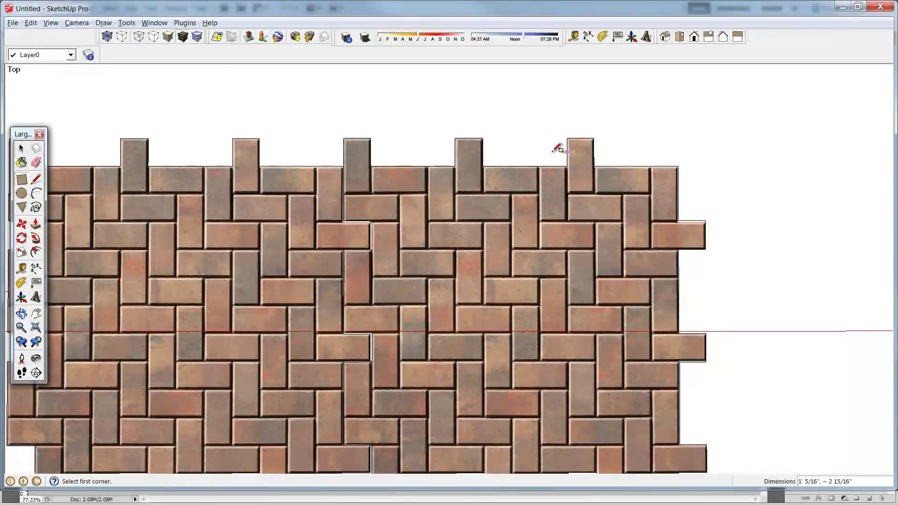
middle_click_drag(625, 200, 627, 213, "shift")
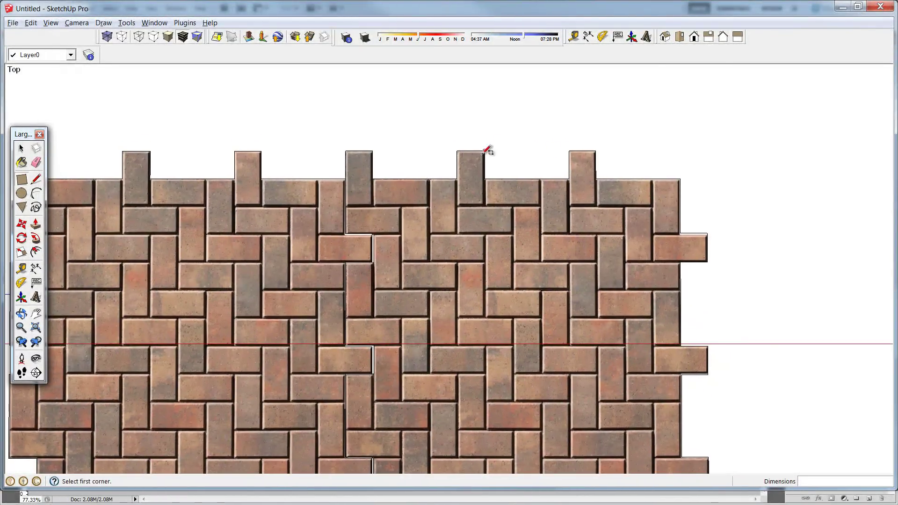
Copy the right-hand paver component straight down by about 4' 11/16" so its raised pavers interlock with the notches above
middle_click_drag(488, 177, 564, 144, "shift")
key("space")
left_click(553, 137)
scroll(552, 138, "down", 3)
key("m")
key("ctrl")
left_click(560, 129)
scroll(556, 342, "up", 5)
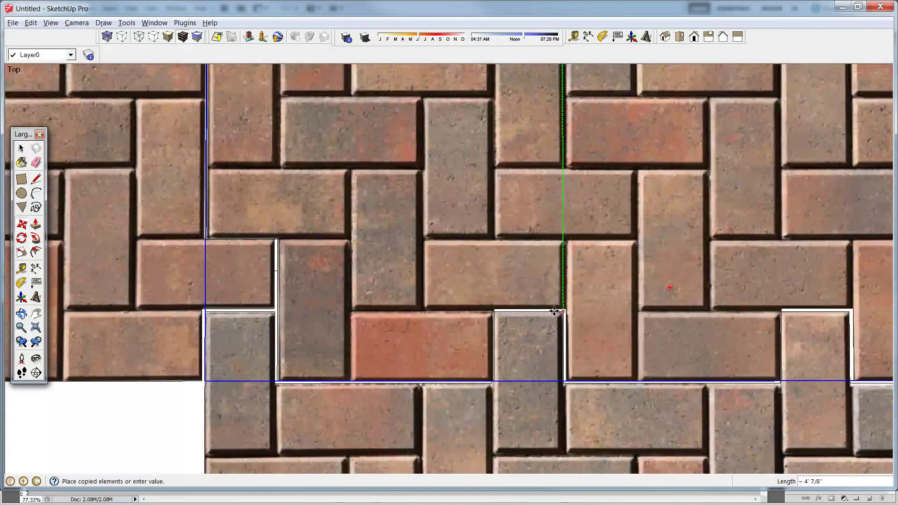
left_click(563, 318)
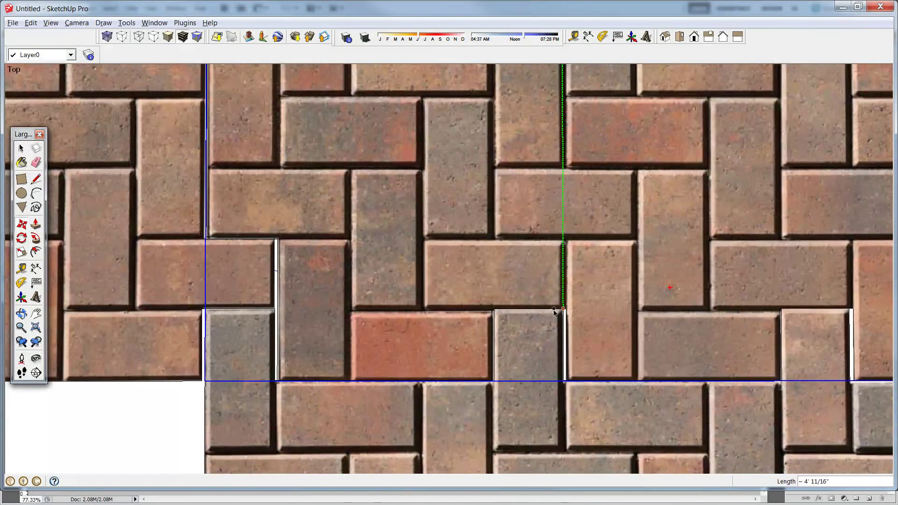
scroll(565, 318, "up", 4)
scroll(564, 315, "up", 2)
key("space")
scroll(562, 321, "down", 3)
middle_click_drag(334, 332, 498, 332, "shift")
scroll(422, 334, "down", 6)
scroll(509, 361, "down", 2)
Undo the tiled copies, component creation and gap trimming, back to the uncut rectangular paver image
key("ctrl+z")
key("ctrl+z")
key("ctrl+z")
key("ctrl+z")
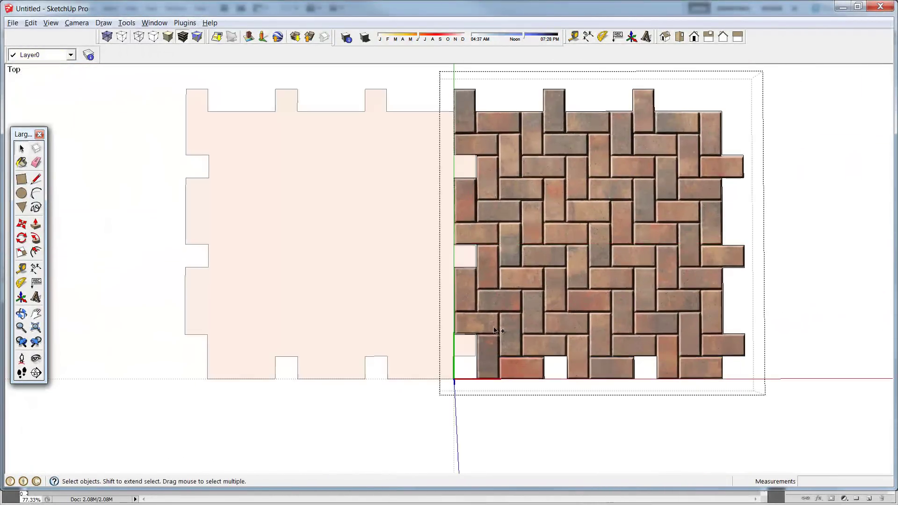
key("ctrl+z")
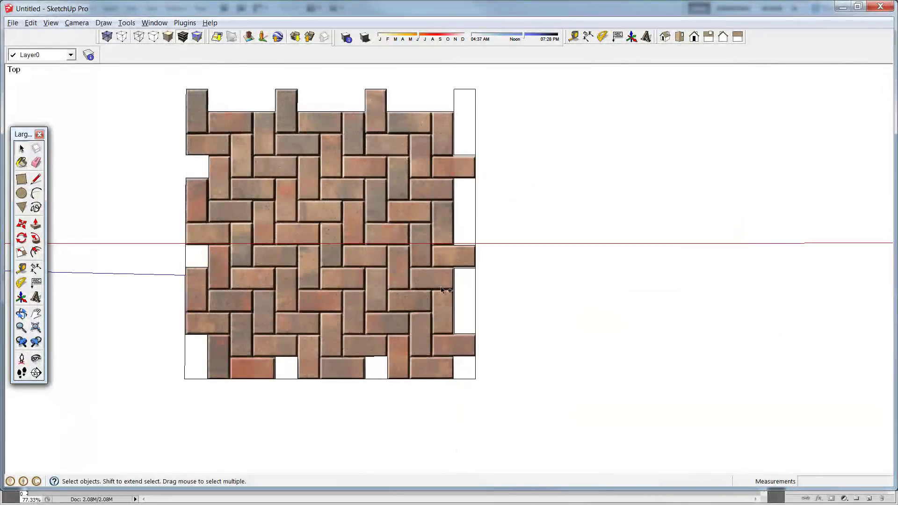
Place vertical Tape Measure guides along both sides of the first white gap in the paver image's upper edge
middle_click_drag(347, 214, 463, 238, "shift")
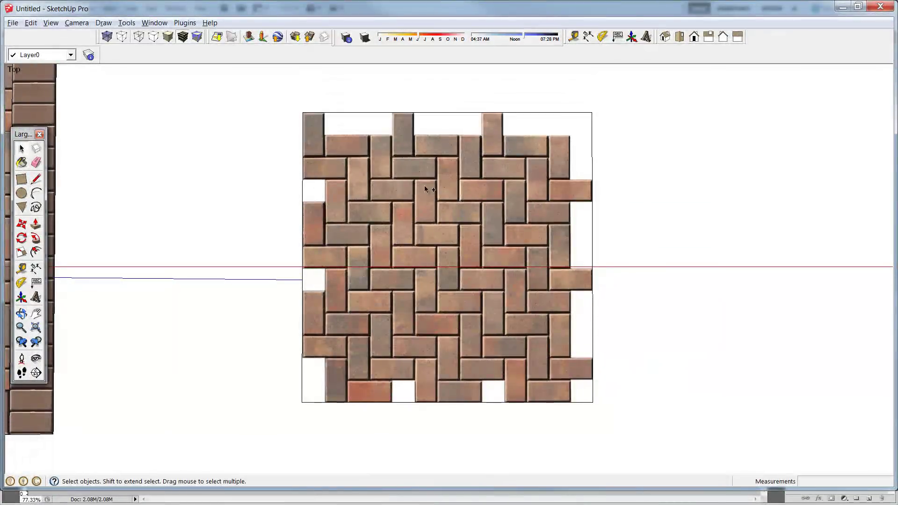
left_click(21, 268)
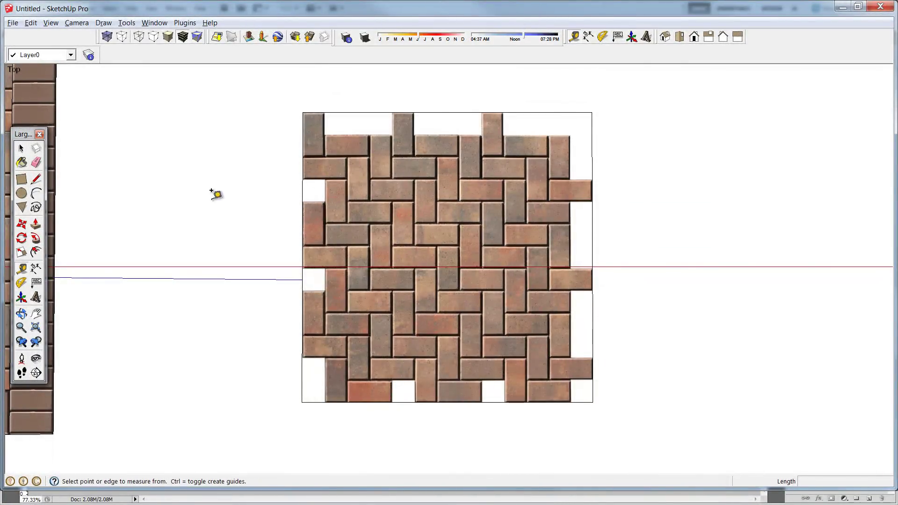
scroll(318, 137, "up", 2)
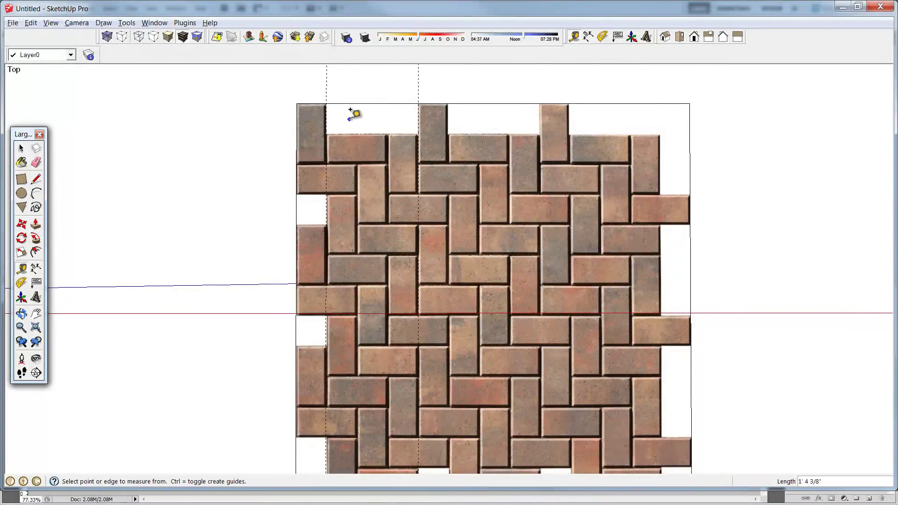
key("r")
scroll(423, 100, "up", 1)
left_click(421, 105)
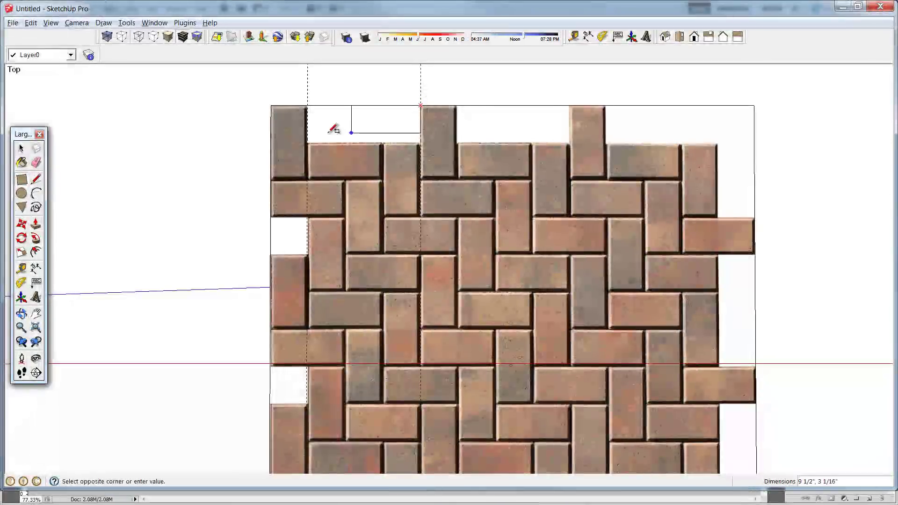
key("space")
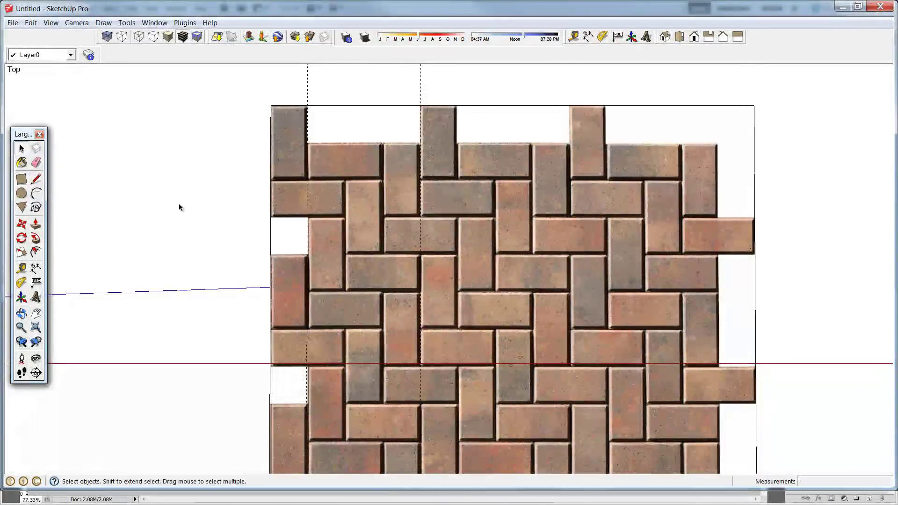
Draw a rectangle about 1' 3/8" by 4 1/8" over the first white gap along the upper edge
key("r")
left_click(308, 105)
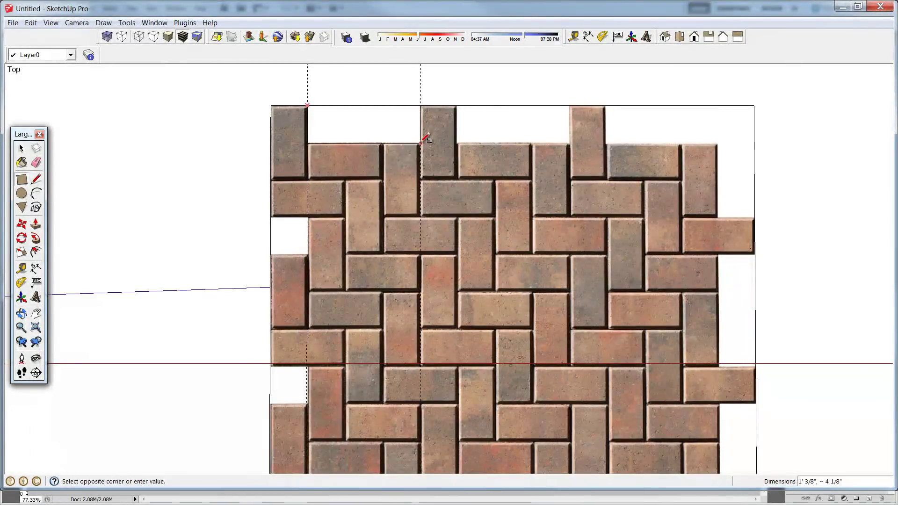
left_click(421, 142)
key("space")
key("l")
left_click(364, 105)
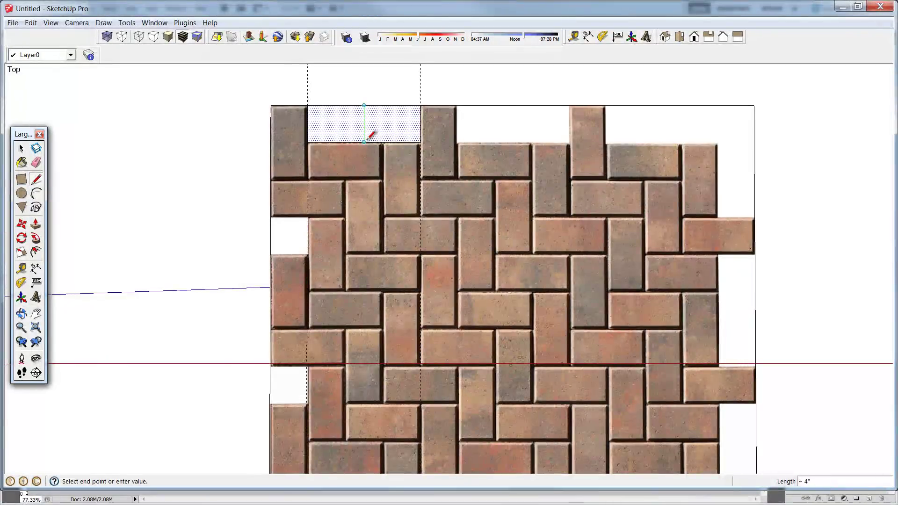
key("space")
Copy the gap rectangle along the upper edge onto the second and third white gaps, matching each raised paver's side
key("m")
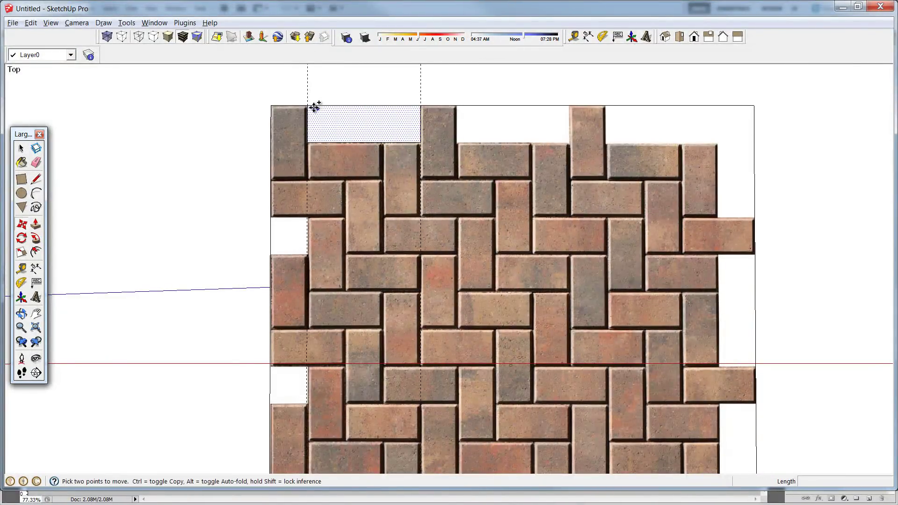
left_click(308, 106)
scroll(321, 101, "down", 3)
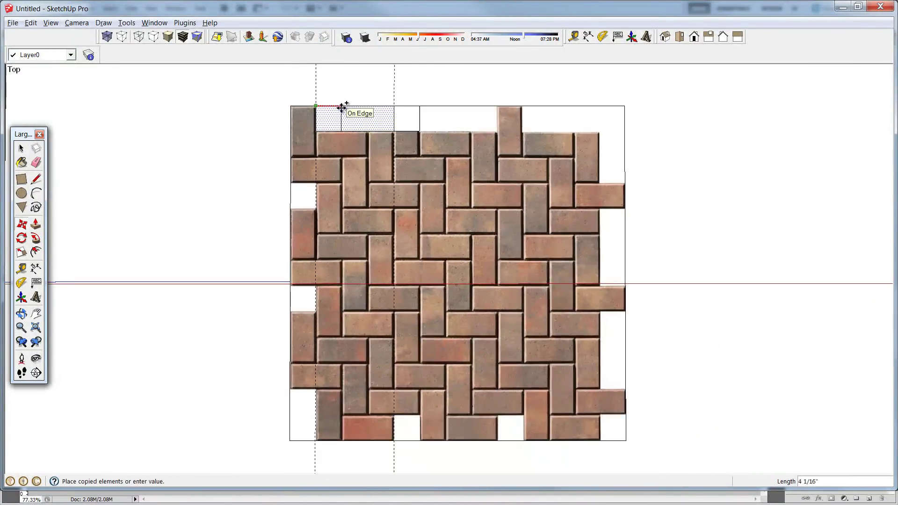
scroll(391, 105, "up", 2)
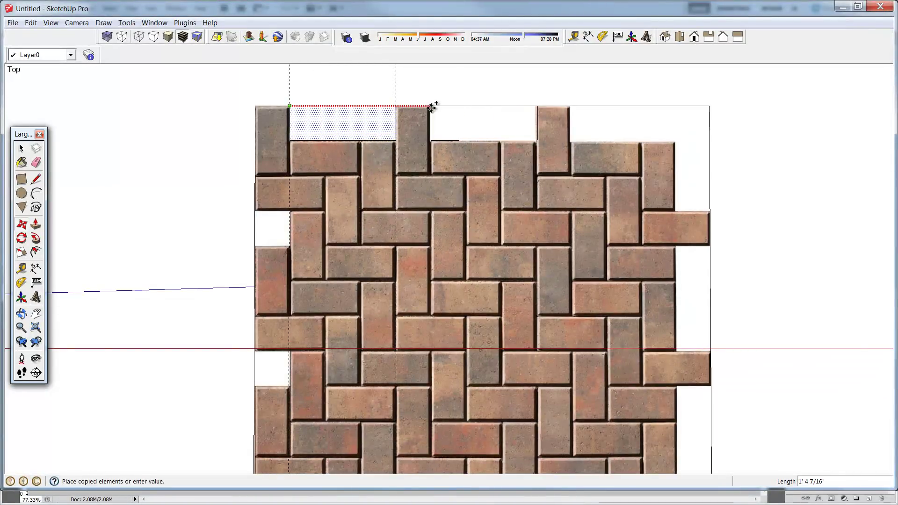
left_click(429, 107)
left_click(430, 105, "ctrl")
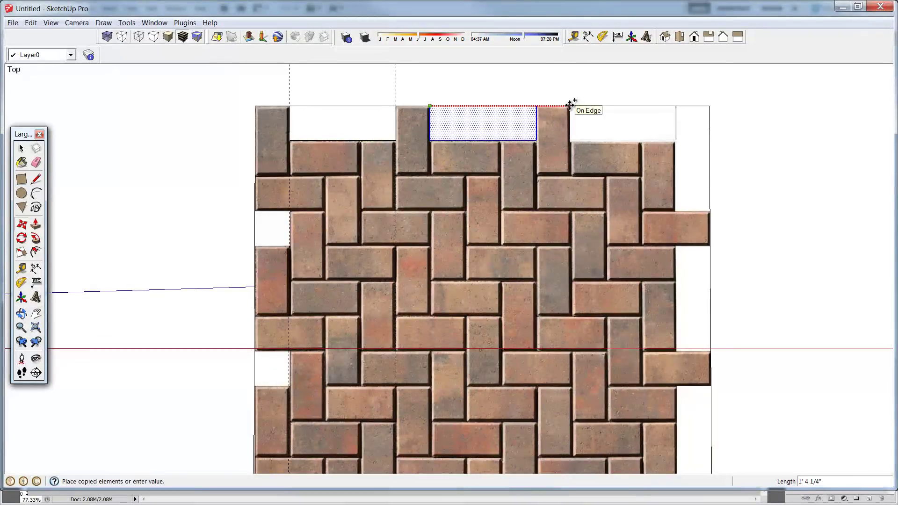
left_click(569, 106)
scroll(577, 134, "down", 2)
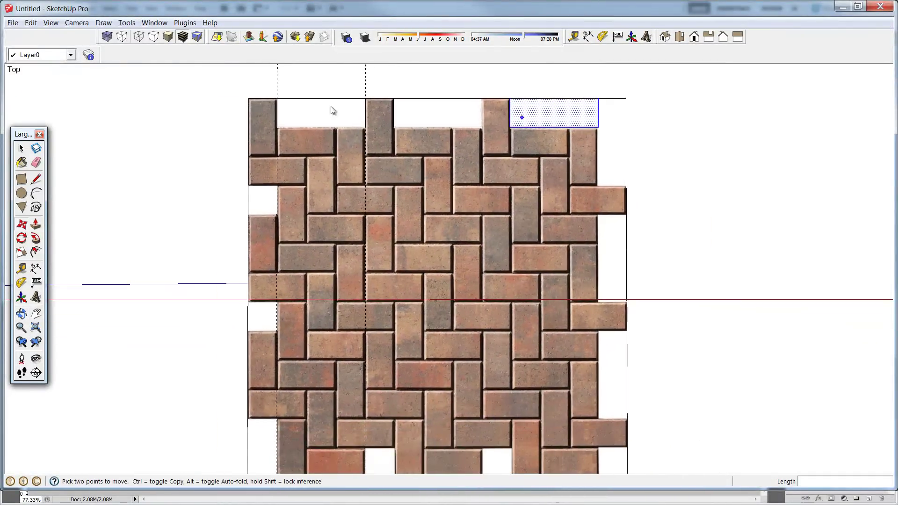
Place horizontal guides about 1' 3/16" and 2' 4 9/16" below the upper edge, along the tops of the protruding pavers
left_click(21, 268)
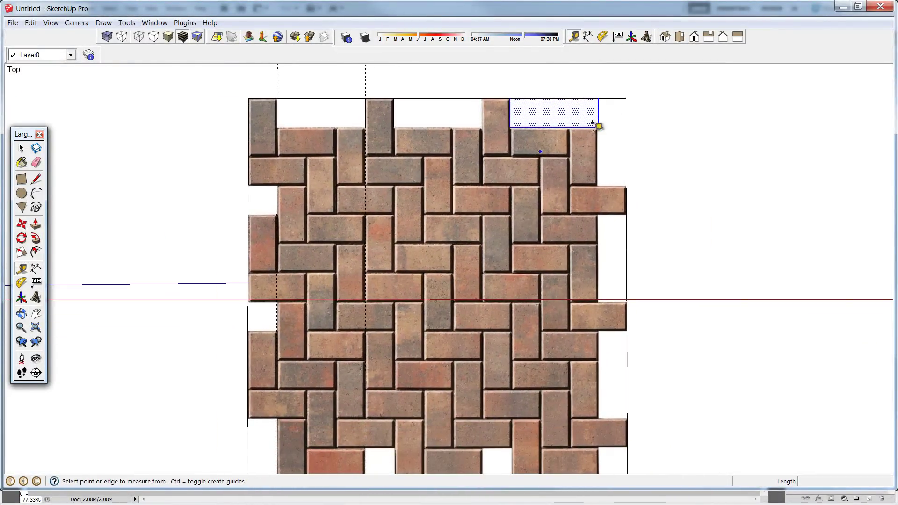
left_click(581, 98)
scroll(588, 147, "up", 2)
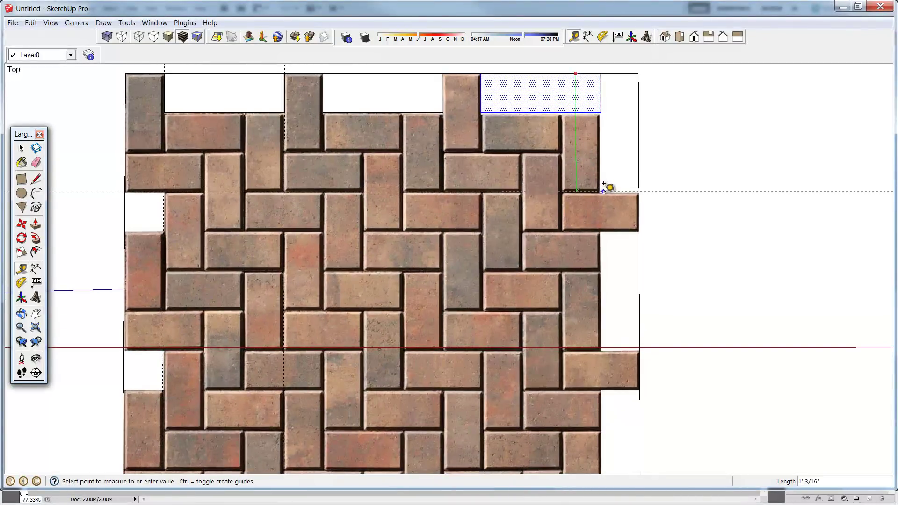
left_click(604, 183)
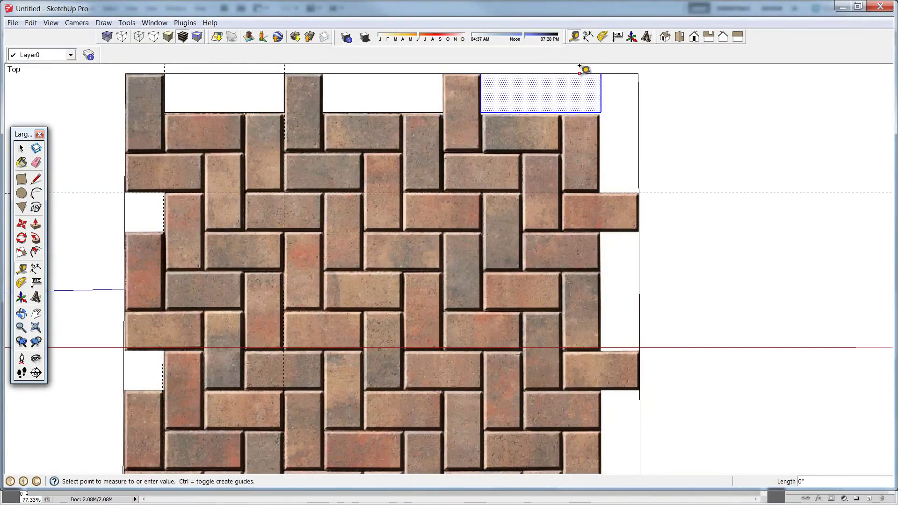
left_click(610, 348)
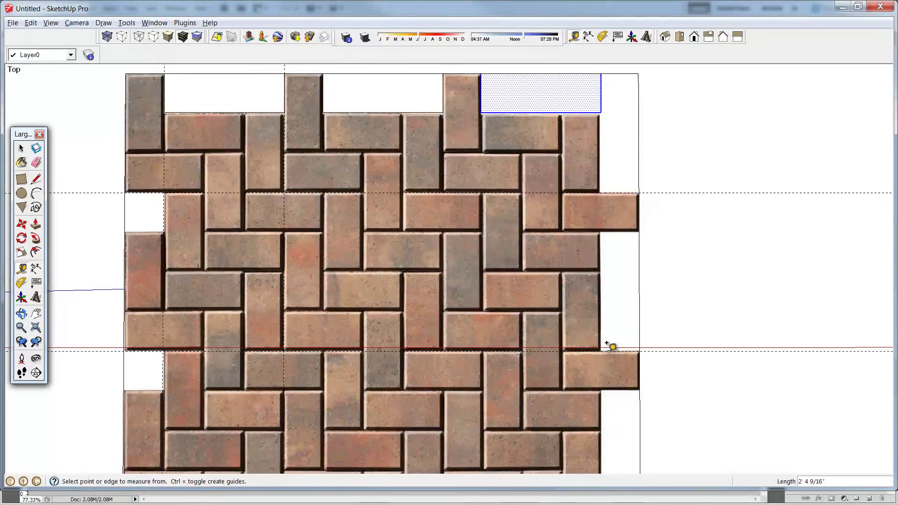
key("space")
Erase the upper edges of the first and second gap rectangles to cut those white areas out
middle_click_drag(597, 138, 599, 140, "shift")
scroll(599, 141, "down", 2)
key("e")
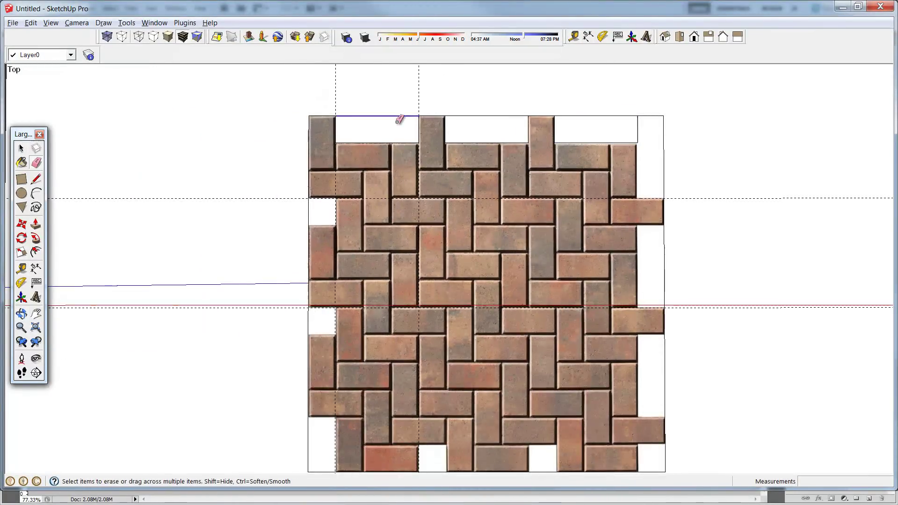
scroll(602, 117, "down", 2)
key("space")
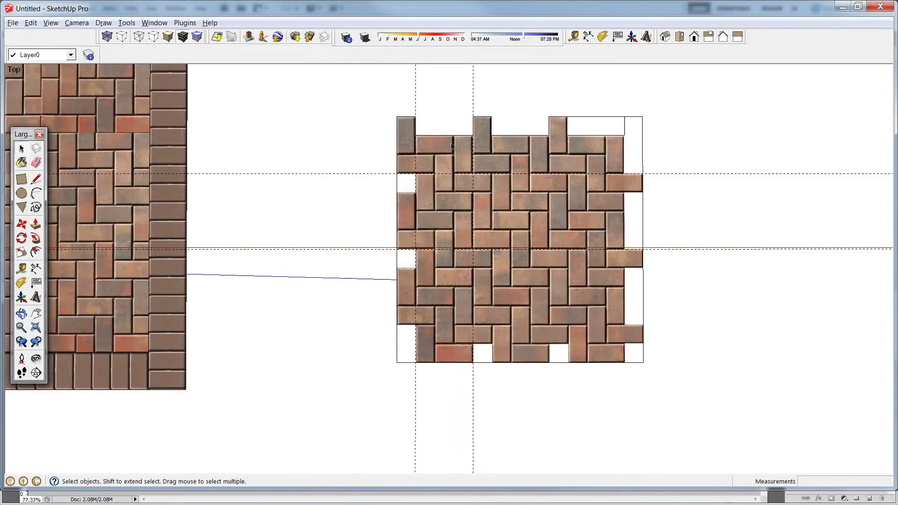
key("e")
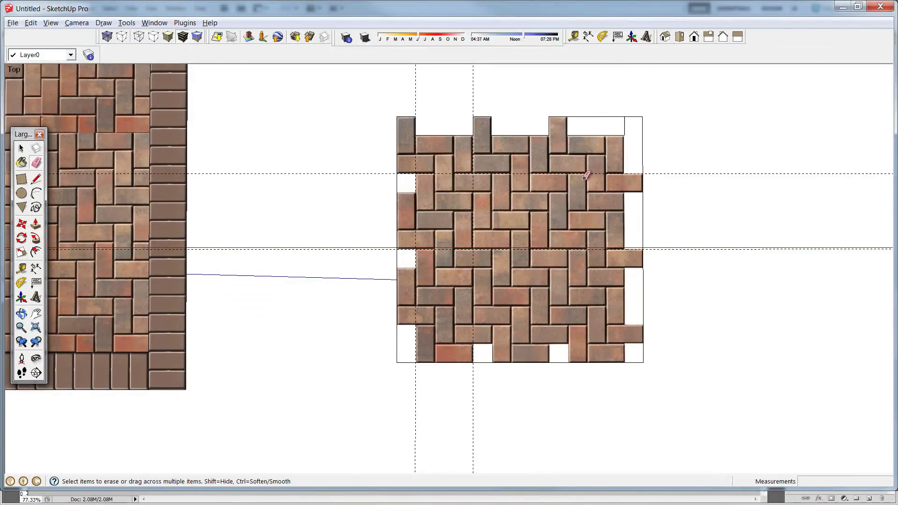
Try erasing the third gap rectangle's upper edge, and undo it
left_click(599, 116)
middle_click_drag(571, 186, 581, 162, "shift")
key("ctrl+z")
Copy the third gap rectangle about 5' 3/16" away into the empty space below the paver image
key("space")
double_click(606, 103)
key("m")
left_click(608, 101)
key("ctrl")
middle_click_drag(563, 322, 577, 278, "shift")
left_click(547, 326)
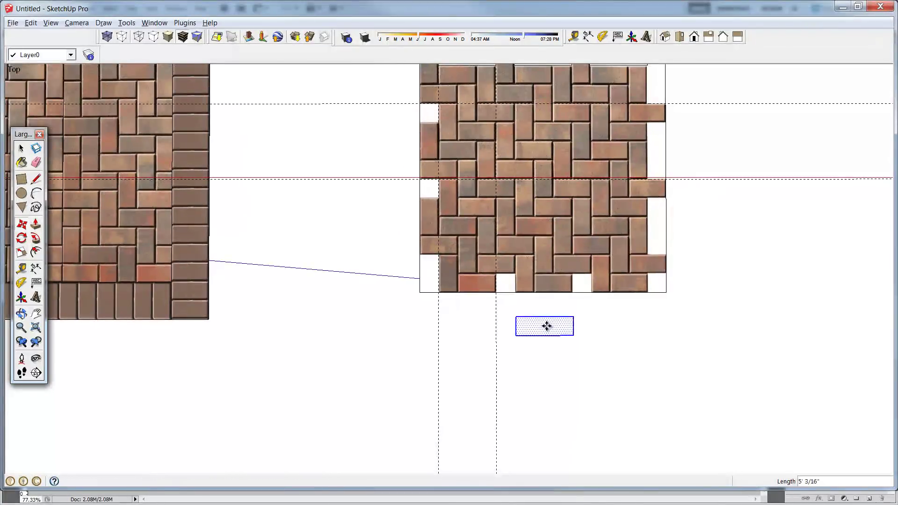
Rotate the copied gap rectangle by 90 degrees so it stands upright
scroll(546, 326, "up", 2)
left_click(578, 324)
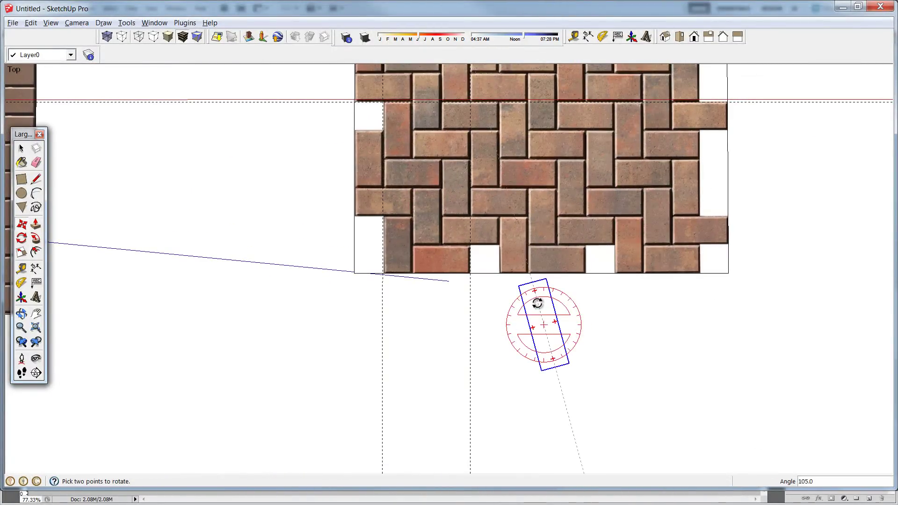
left_click(538, 303)
key("ctrl+z")
left_click(578, 324)
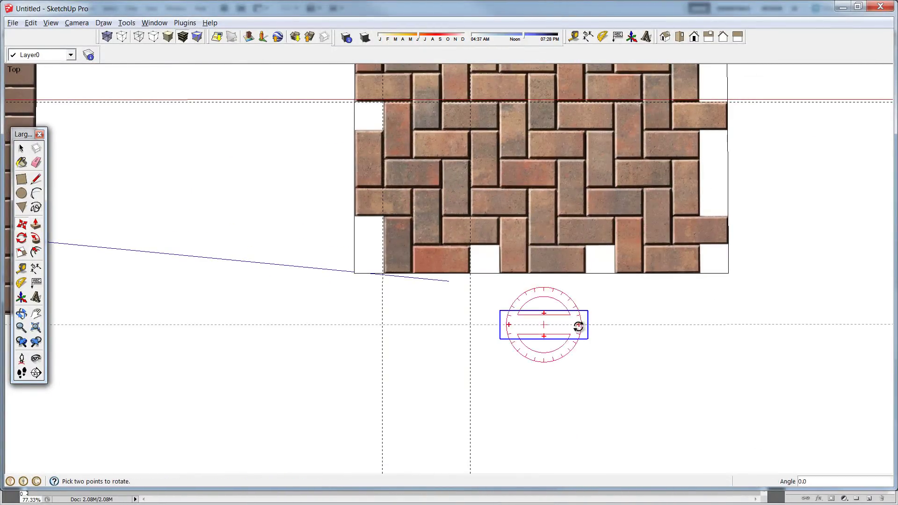
left_click(546, 297)
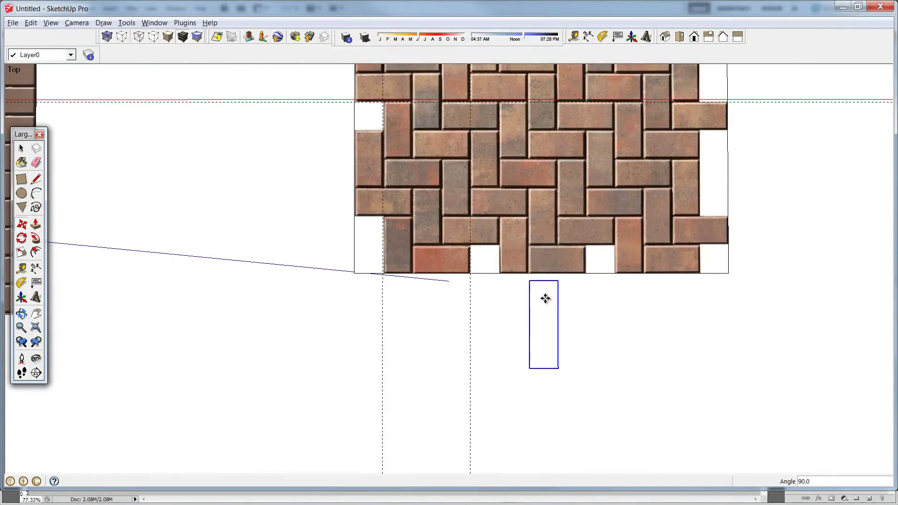
Remove the rotated rectangle copy below the paver image
right_click(545, 304)
left_click(497, 148)
scroll(532, 248, "down", 2)
mouse_move(533, 243)
middle_mouse_down("shift")
mouse_move(533, 326)
mouse_move(535, 253)
mouse_move(575, 374)
mouse_move(575, 366)
middle_mouse_up("shift")
scroll(535, 253, "up", 1)
key("e")
left_click(556, 339)
Draw a line across the base of the second raised paver on the upper edge to split off its protruding square
key("space")
left_click(511, 116)
scroll(511, 123, "up", 1)
key("l")
left_click(497, 134)
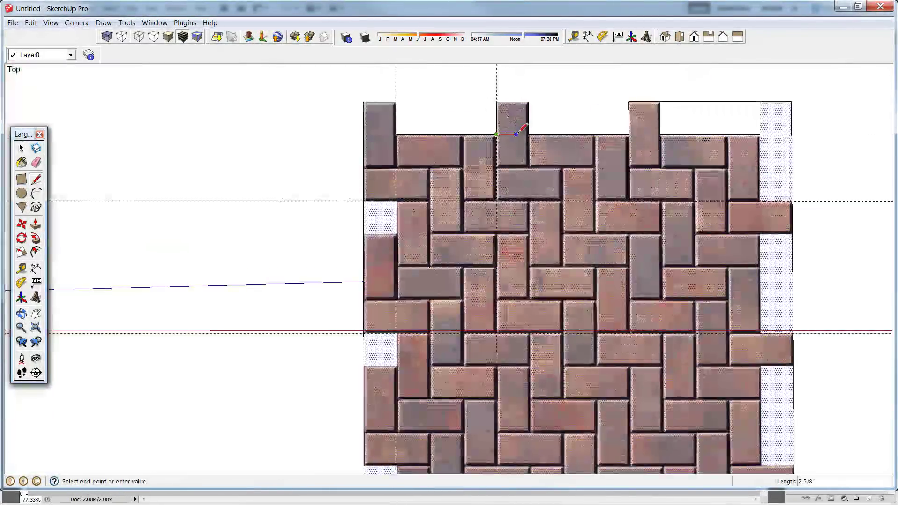
left_click(529, 134)
Copy the protruding paver square about 4' 8 15/16" straight down, below the first square gap in the lower edge
key("space")
left_click(511, 104)
left_click(528, 100)
key("ctrl")
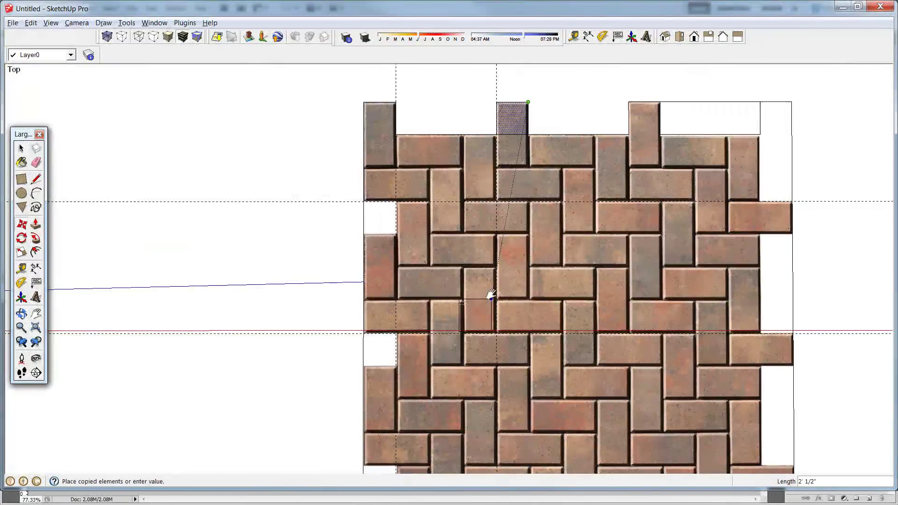
scroll(519, 251, "up", 4)
scroll(532, 362, "up", 2)
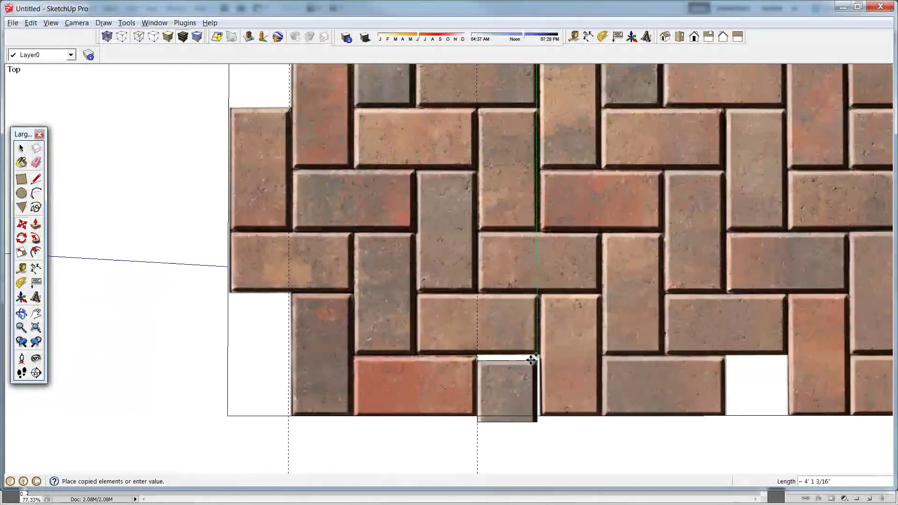
middle_click_drag(532, 367, 547, 209, "shift")
left_click(542, 353)
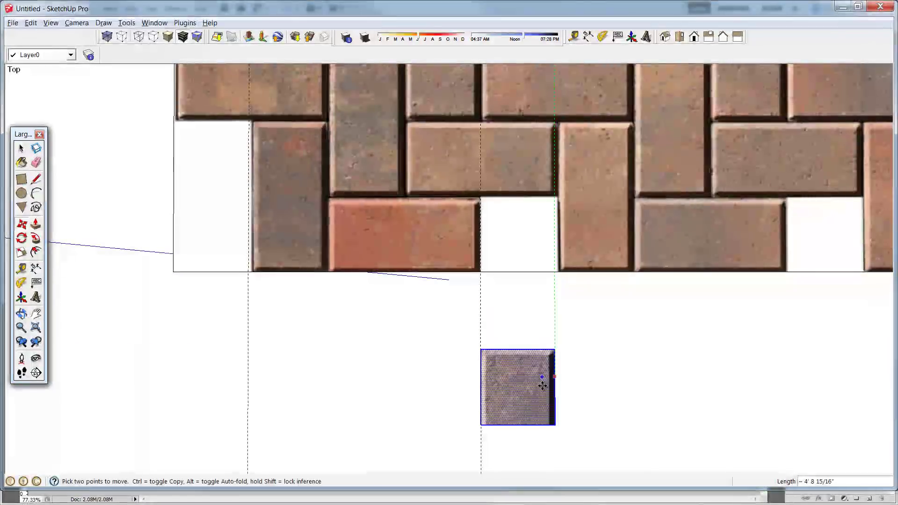
Move the copied square up into the first lower gap, flush with the image's lower edge, and erase its lower edge
left_click(555, 425)
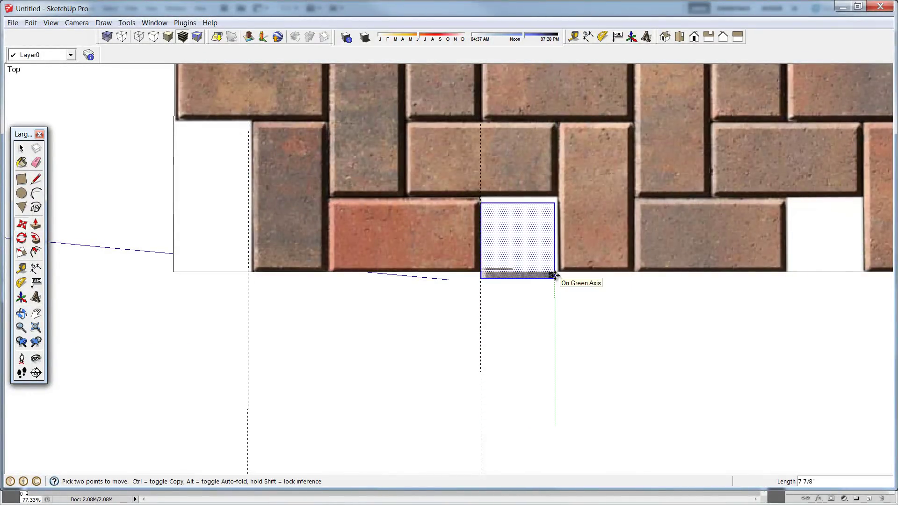
left_click(555, 271)
scroll(525, 208, "up", 2)
key("e")
left_click(534, 296)
key("space")
Clear the guides crossing the trimmed herringbone image and make its face and edges a single component
scroll(541, 285, "down", 6)
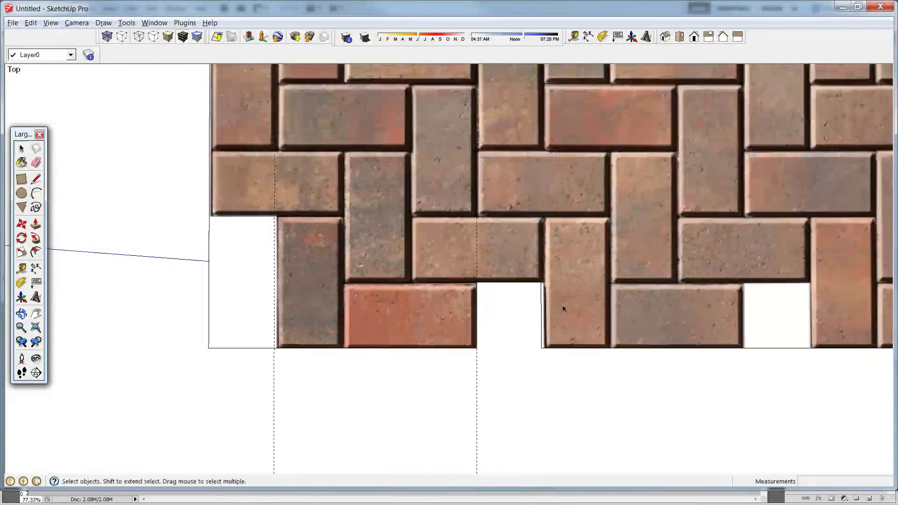
scroll(538, 316, "down", 2)
left_click(563, 173)
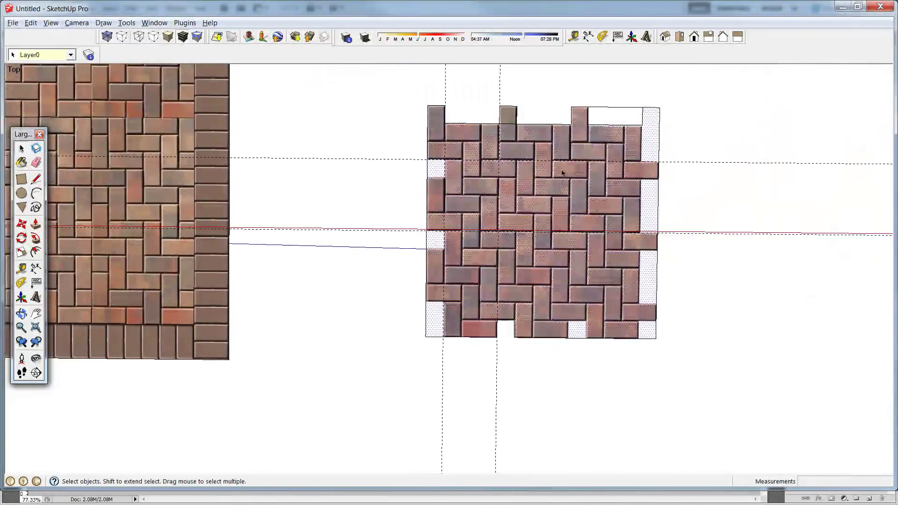
scroll(565, 187, "down", 1)
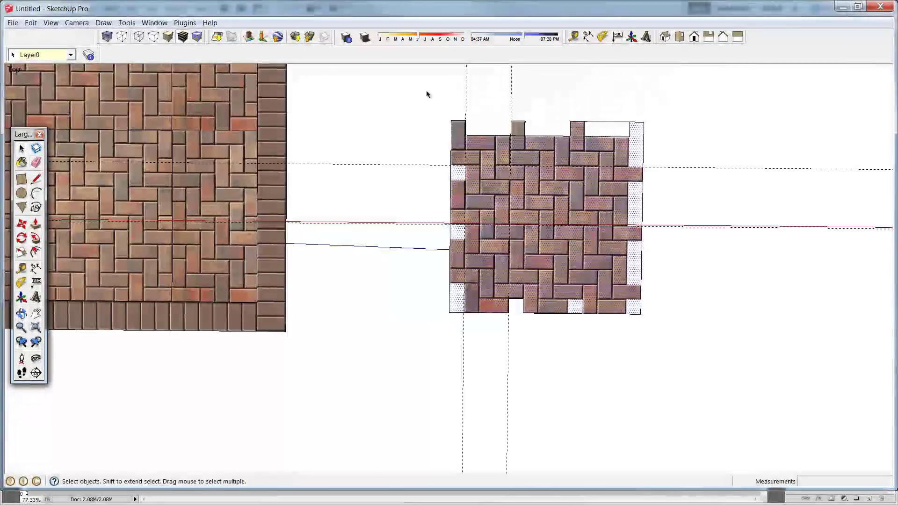
left_click_drag(399, 91, 719, 368)
left_click_drag(754, 293, 692, 145)
double_click(530, 226)
key("g")
Place two copies of the herringbone component in a descending staircase, fitting each copy's leftmost raised paver into the first lower gap of the one above
key("m")
key("ctrl")
left_click(466, 120)
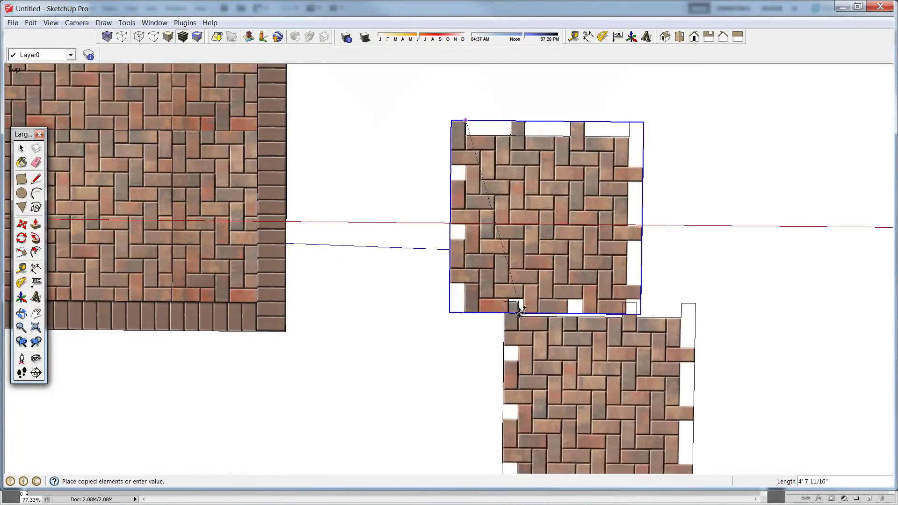
left_click(525, 298)
scroll(590, 345, "down", 1)
middle_click_drag(591, 346, 553, 257, "shift")
left_click(541, 374)
scroll(541, 375, "down", 2)
key("space")
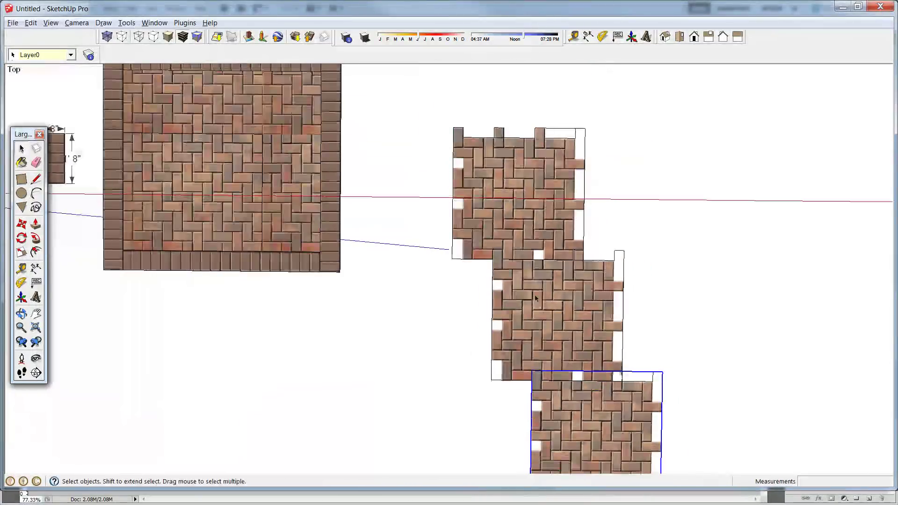
Copy all three herringbone components along the red axis so the copies' left edges interlock with the originals' right edges
left_click(538, 229, "shift")
key("m")
left_click(475, 196)
key("ctrl")
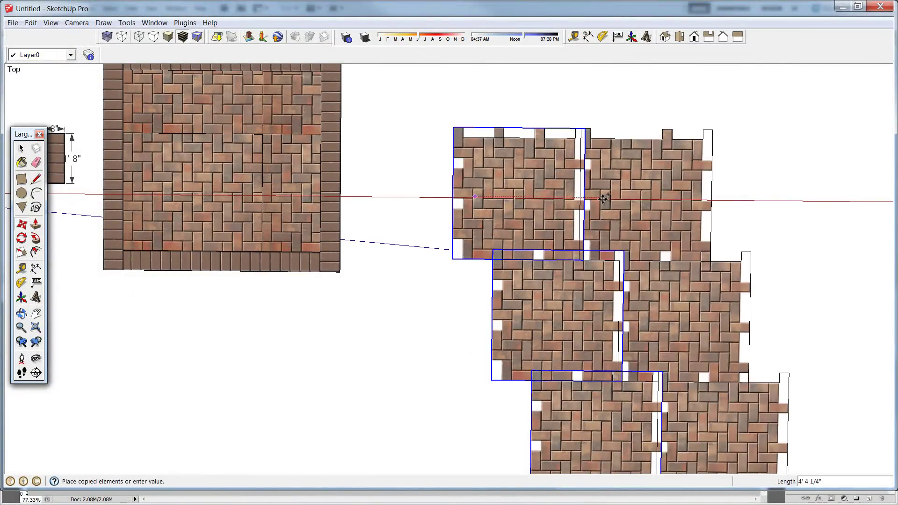
left_click(598, 199)
middle_click_drag(640, 351, 492, 336)
left_click(647, 239)
key("Escape")
scroll(609, 395, "down", 2)
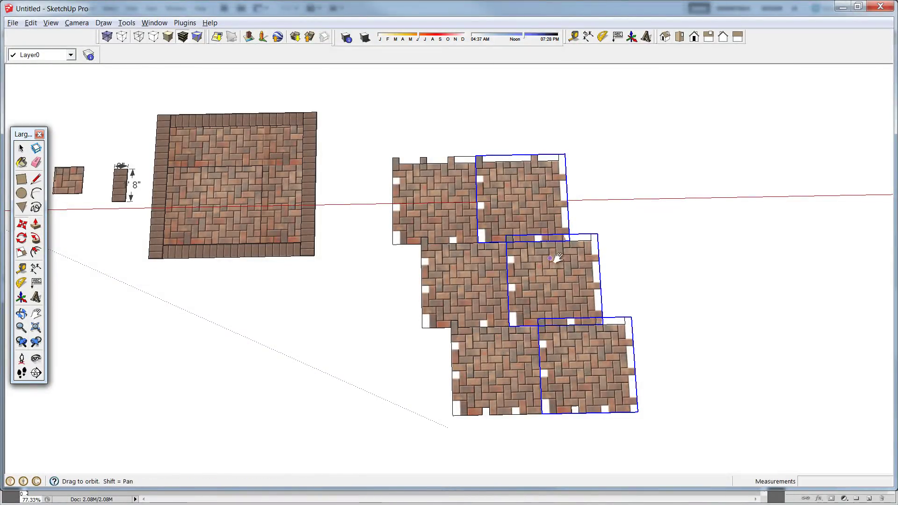
middle_click_drag(660, 277, 658, 263, "shift")
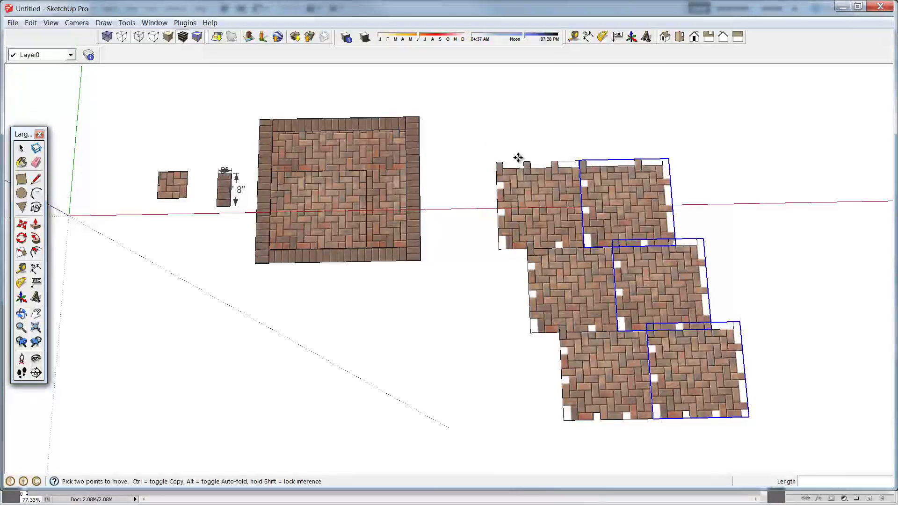
middle_click_drag(517, 158, 515, 163)
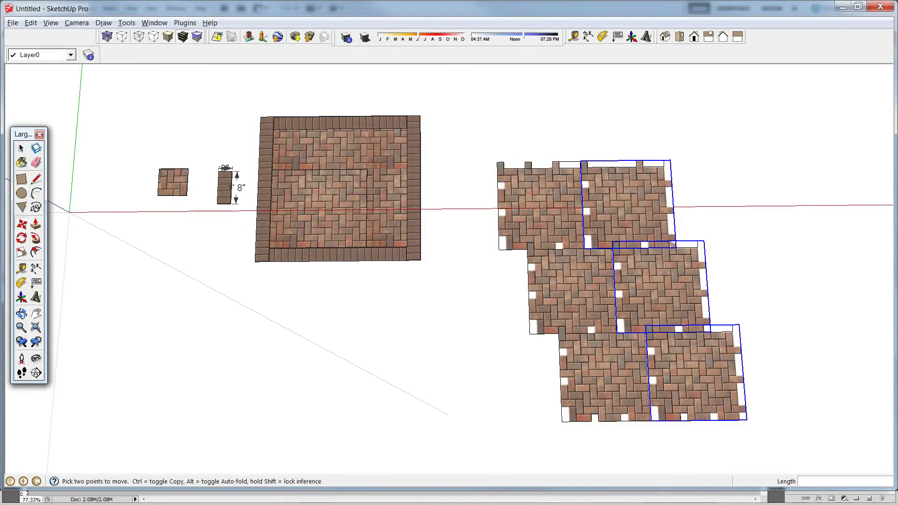